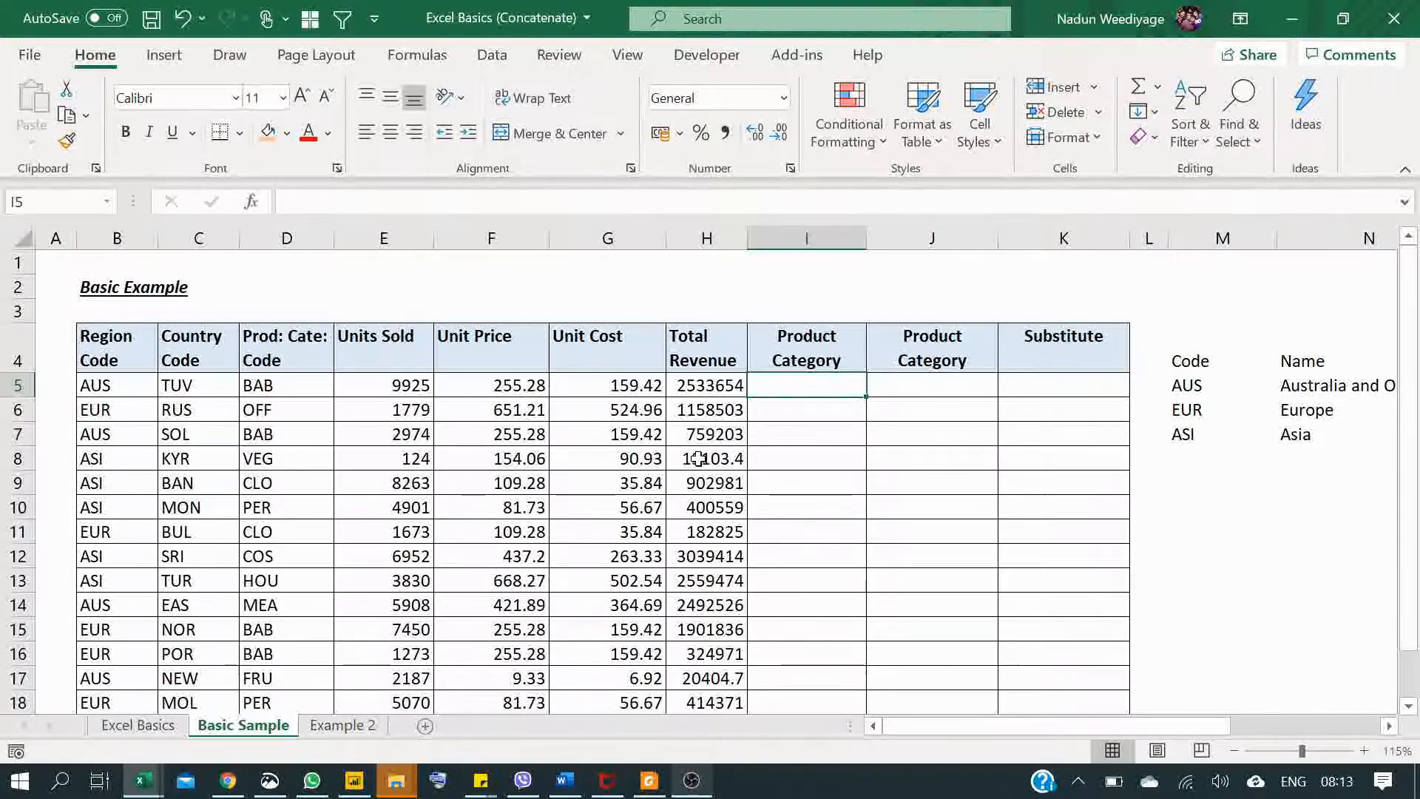
pyautogui.click(144, 386)
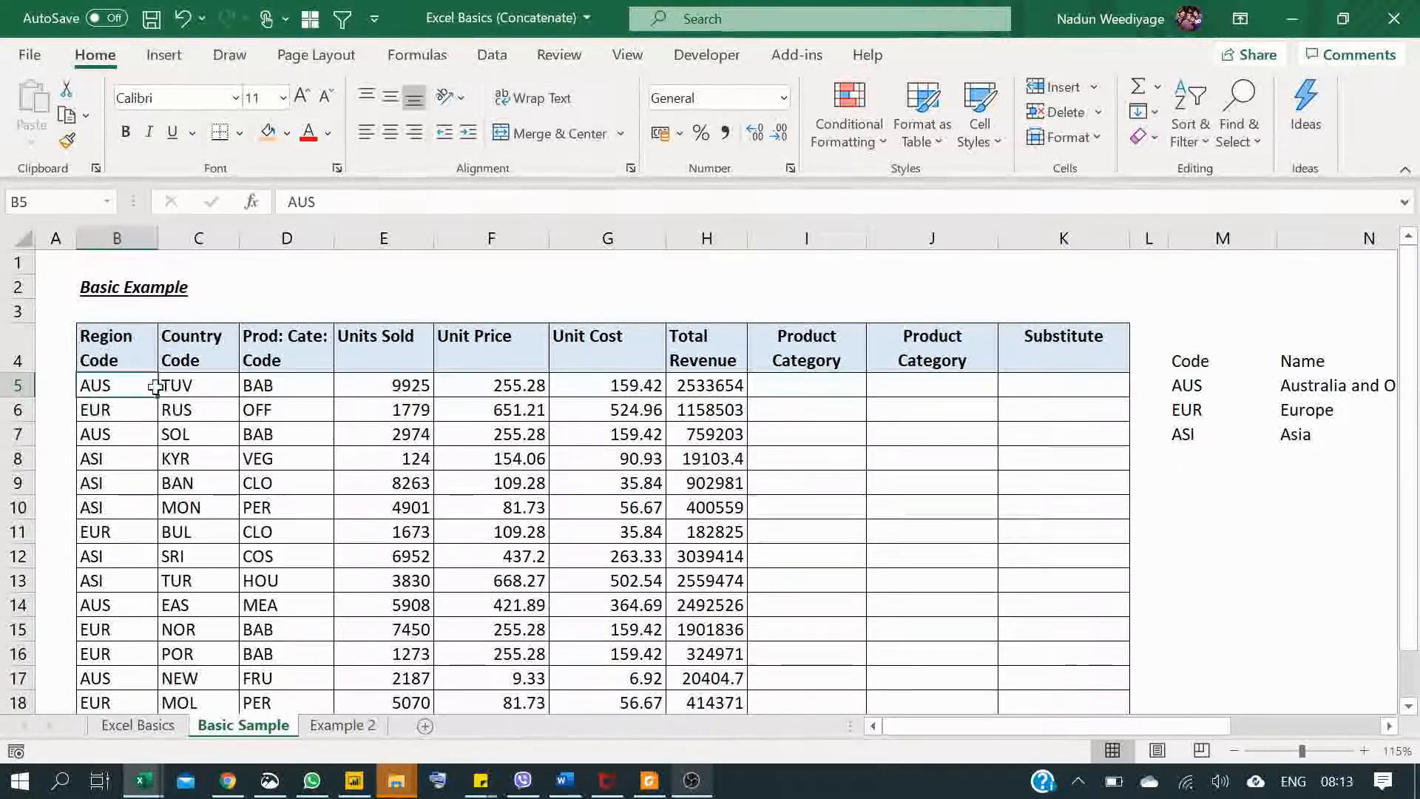
pyautogui.click(213, 390)
pyautogui.click(312, 376)
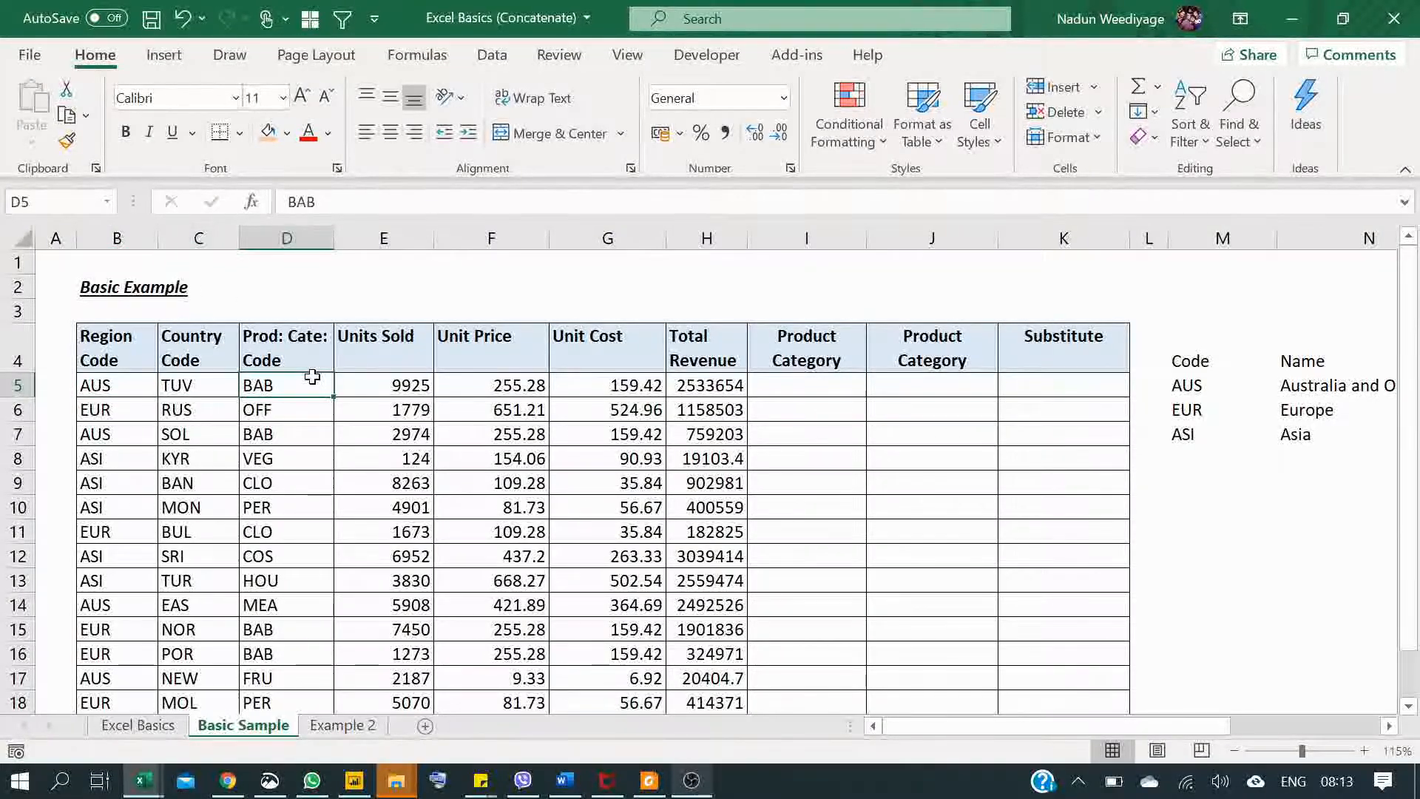
# Step: Enter =CONCATENATE(B5,C5,D5) in cell I5 to join the region, country and product category codes
pyautogui.click(795, 389)
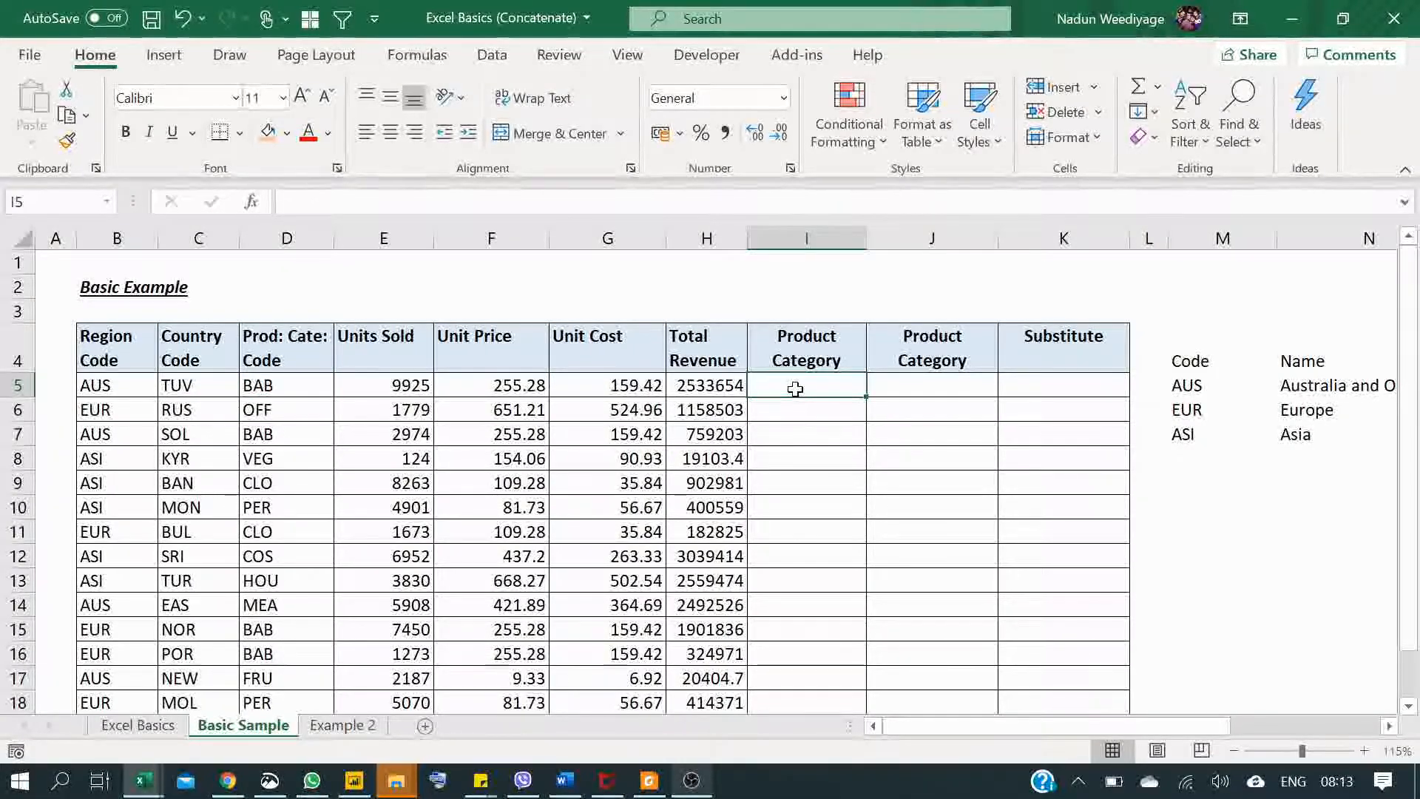
pyautogui.doubleClick(795, 389)
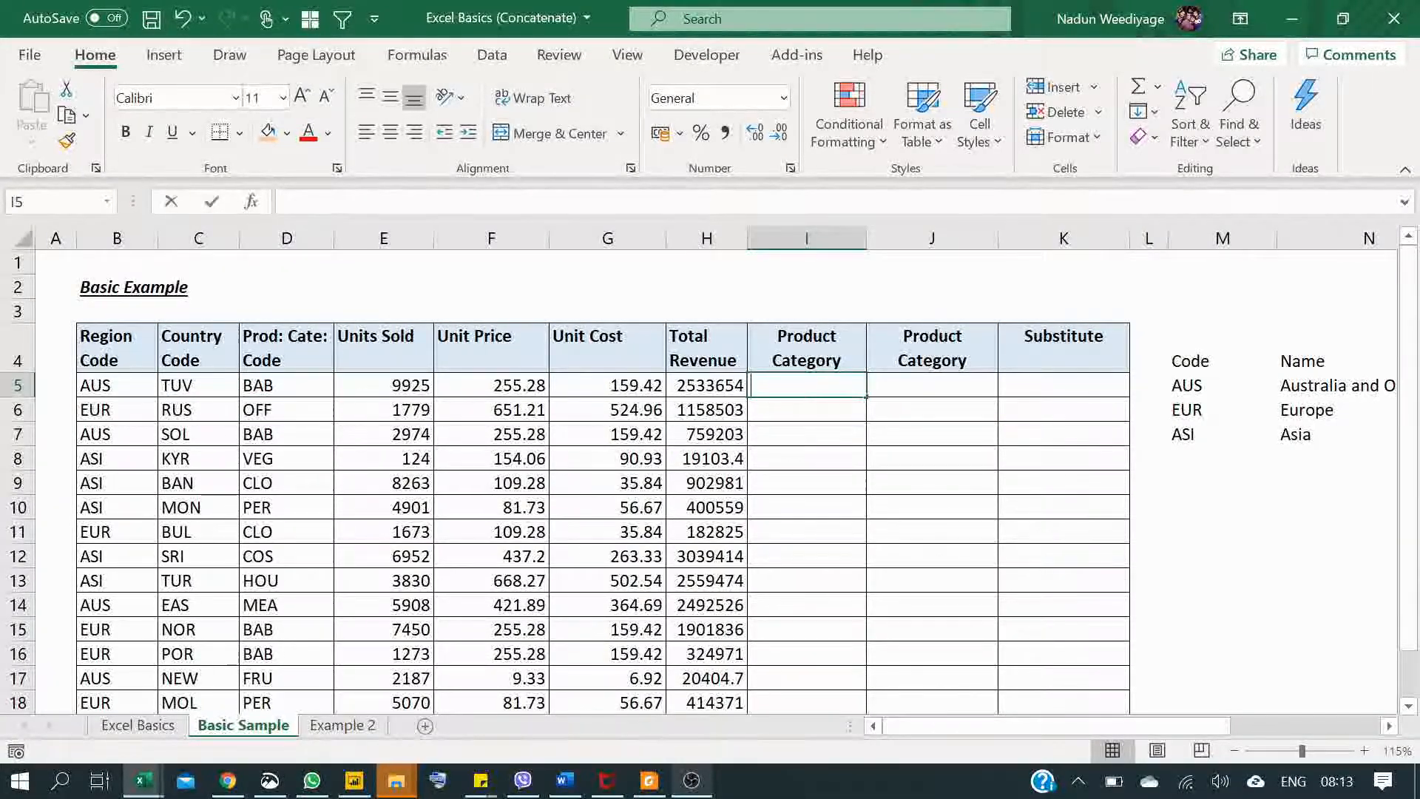
pyautogui.write('=co')
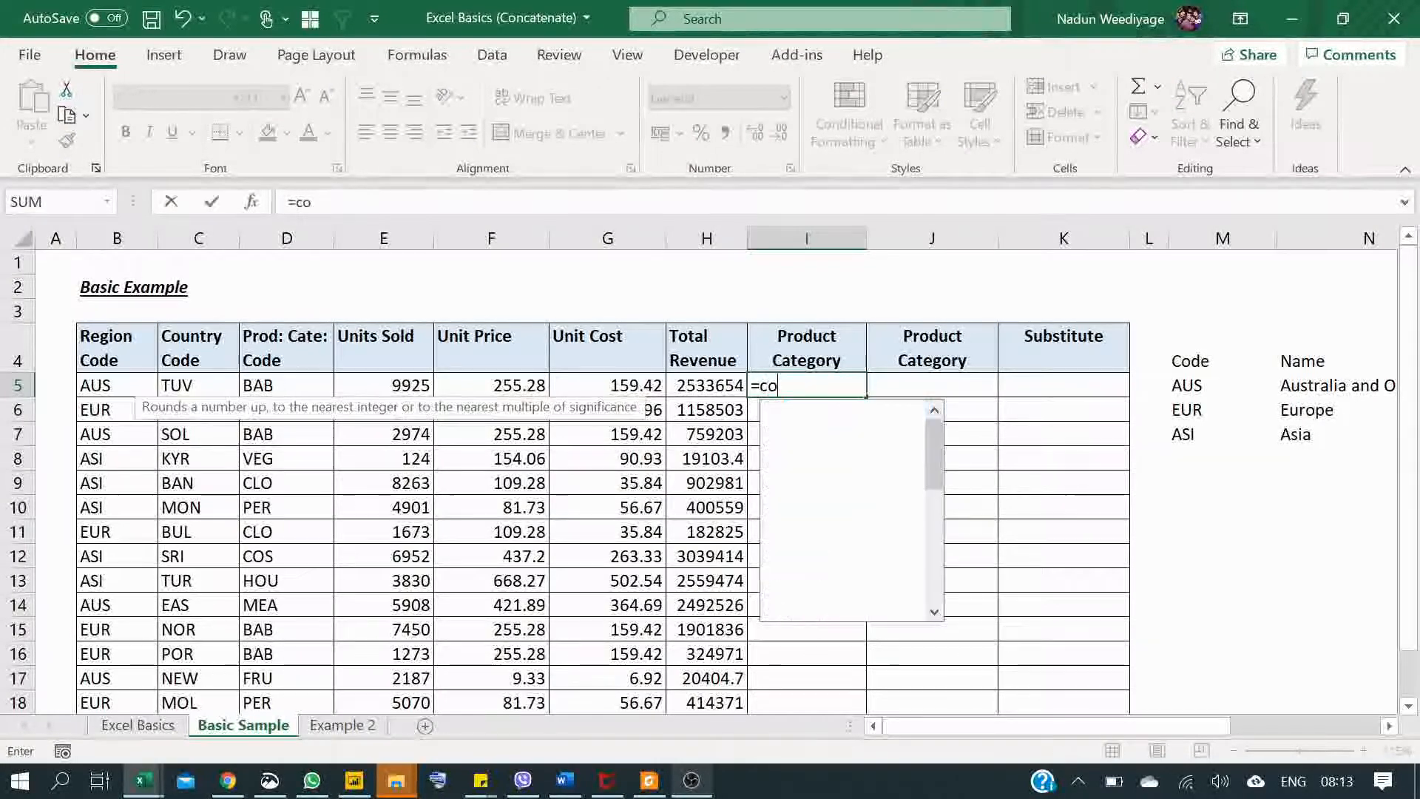
pyautogui.write('ncate')
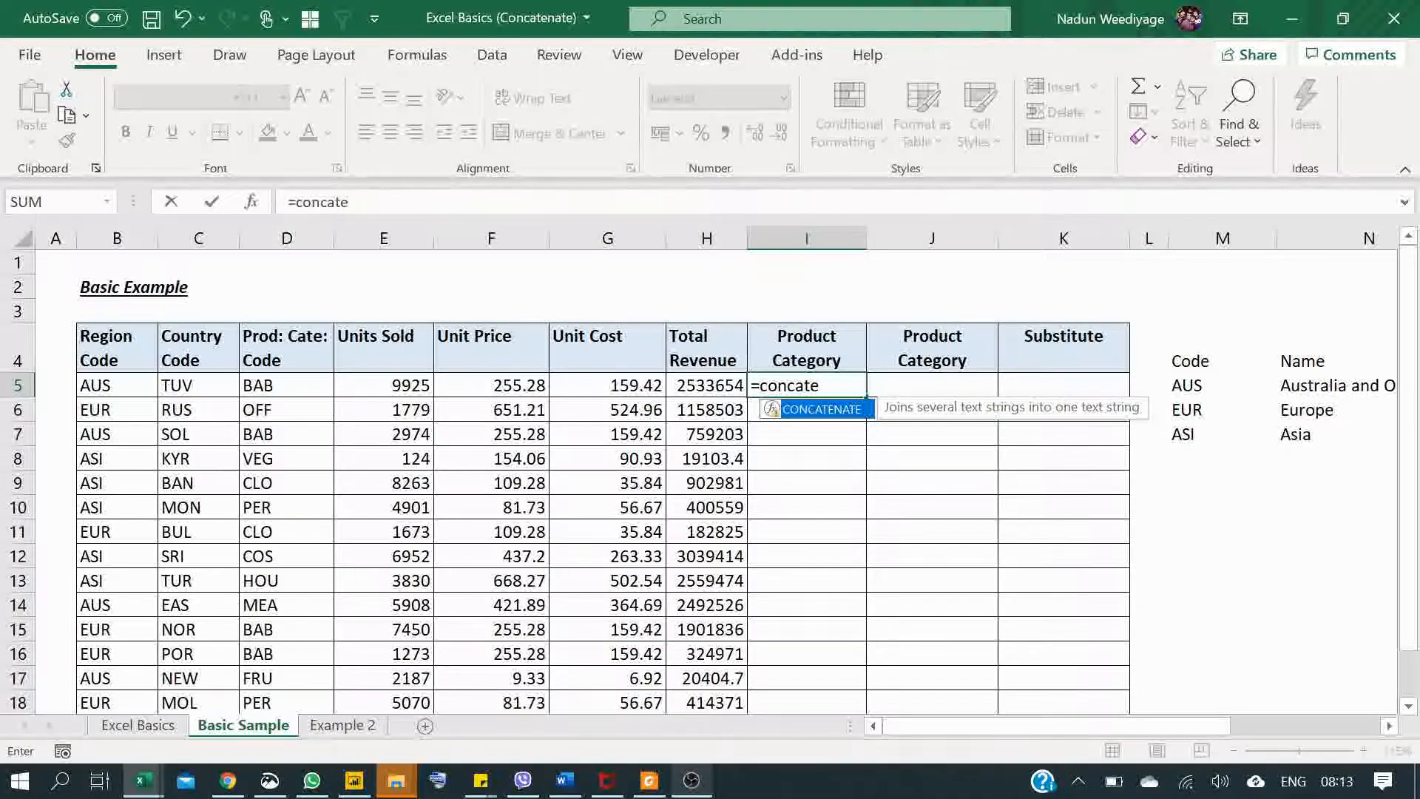
pyautogui.write('nate ')
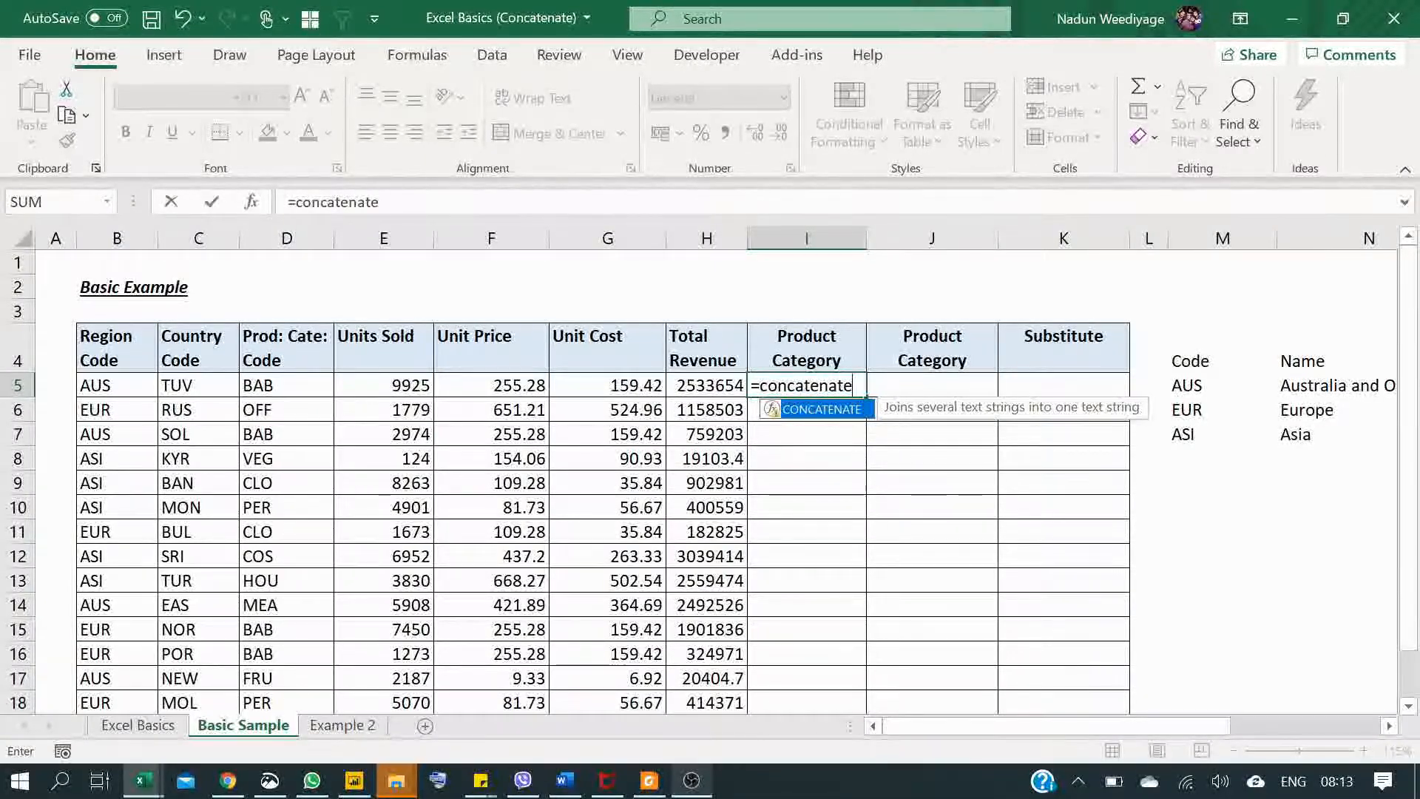
pyautogui.write('(')
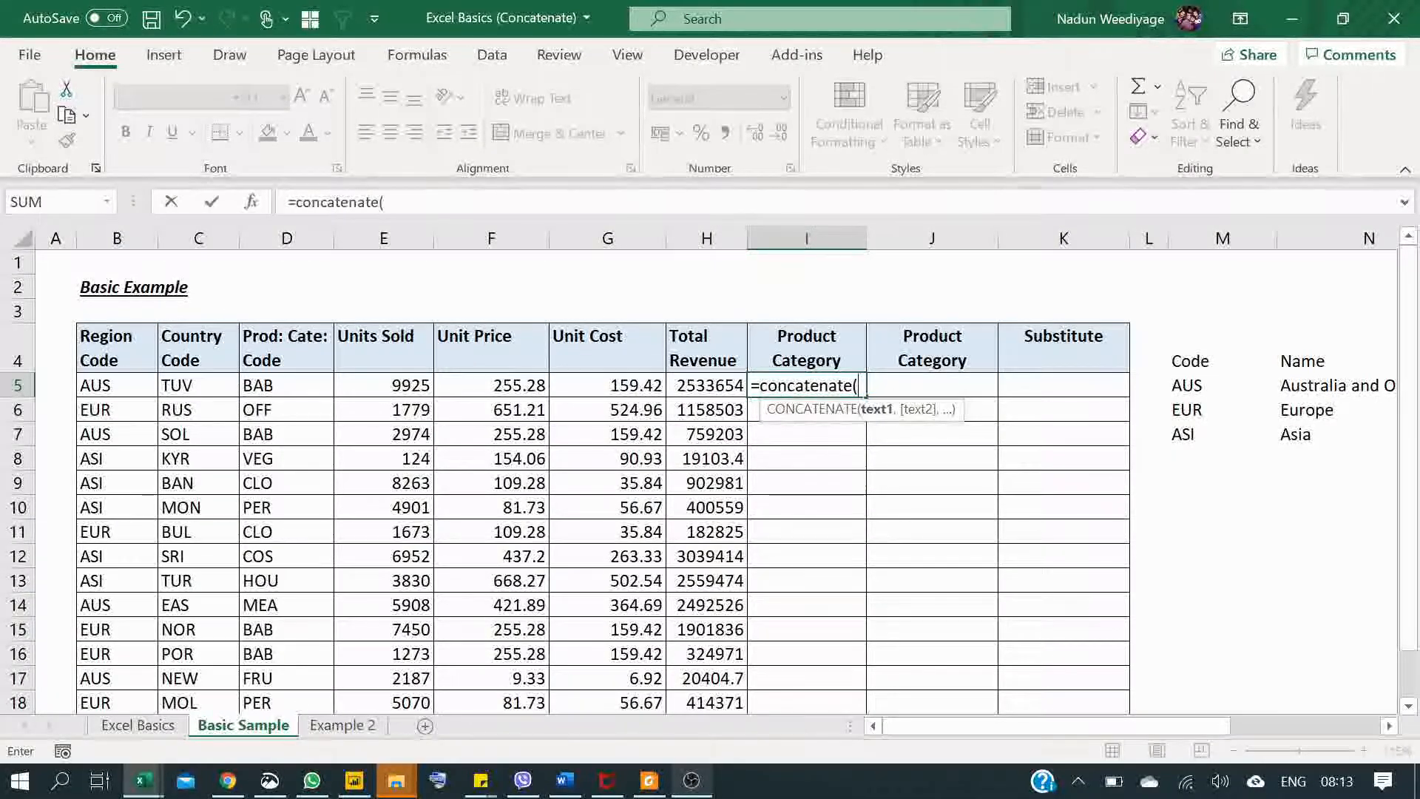
pyautogui.click(136, 386)
pyautogui.write(',')
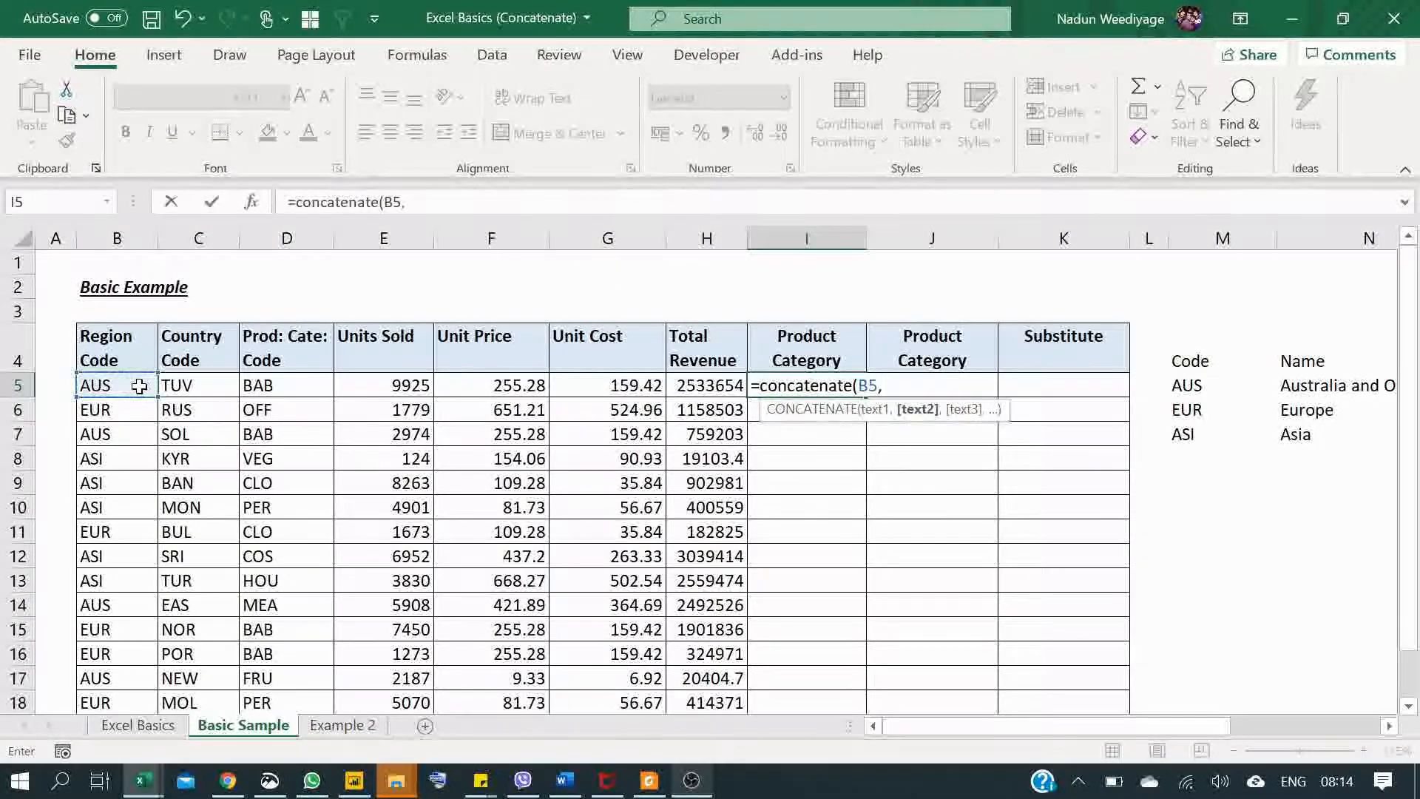
pyautogui.click(185, 385)
pyautogui.write(',')
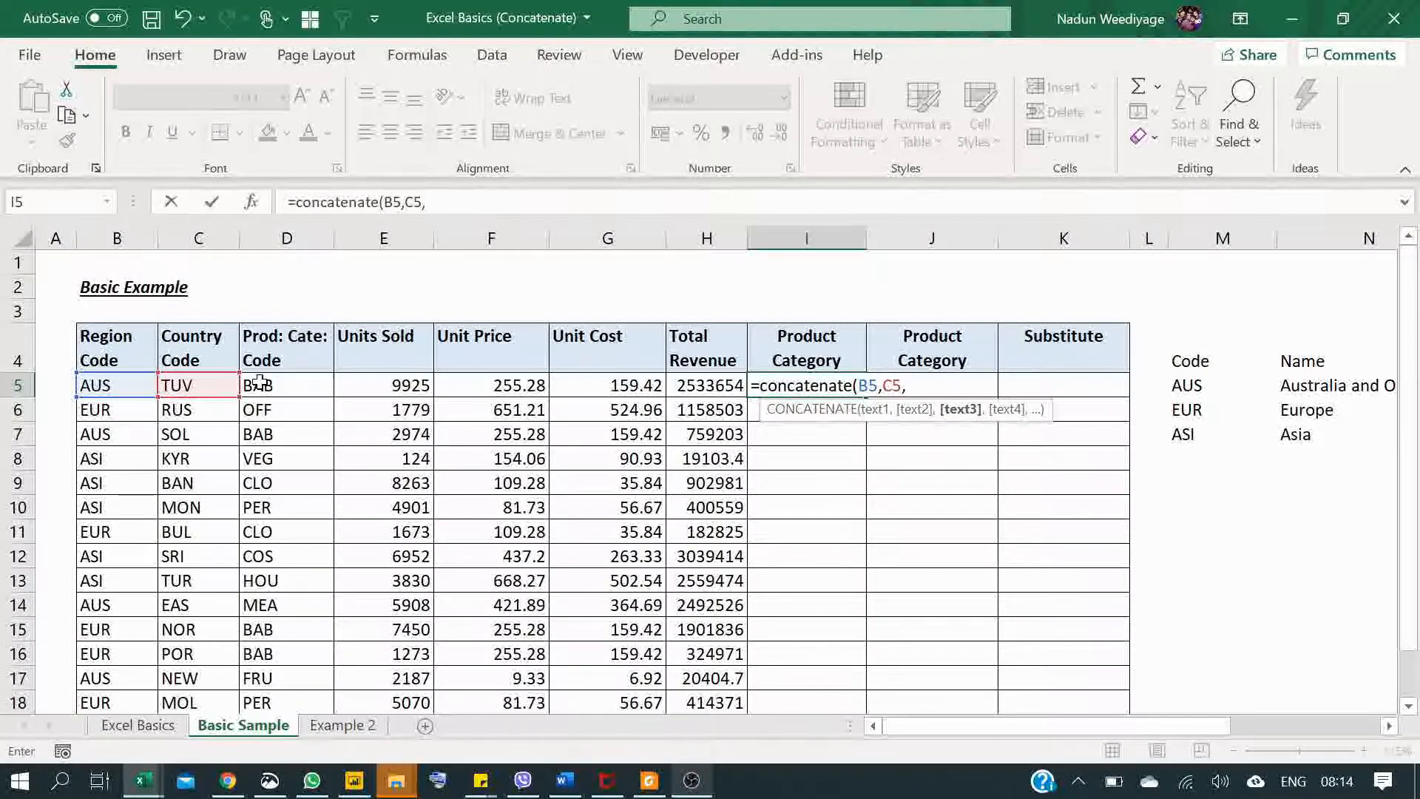
pyautogui.click(260, 382)
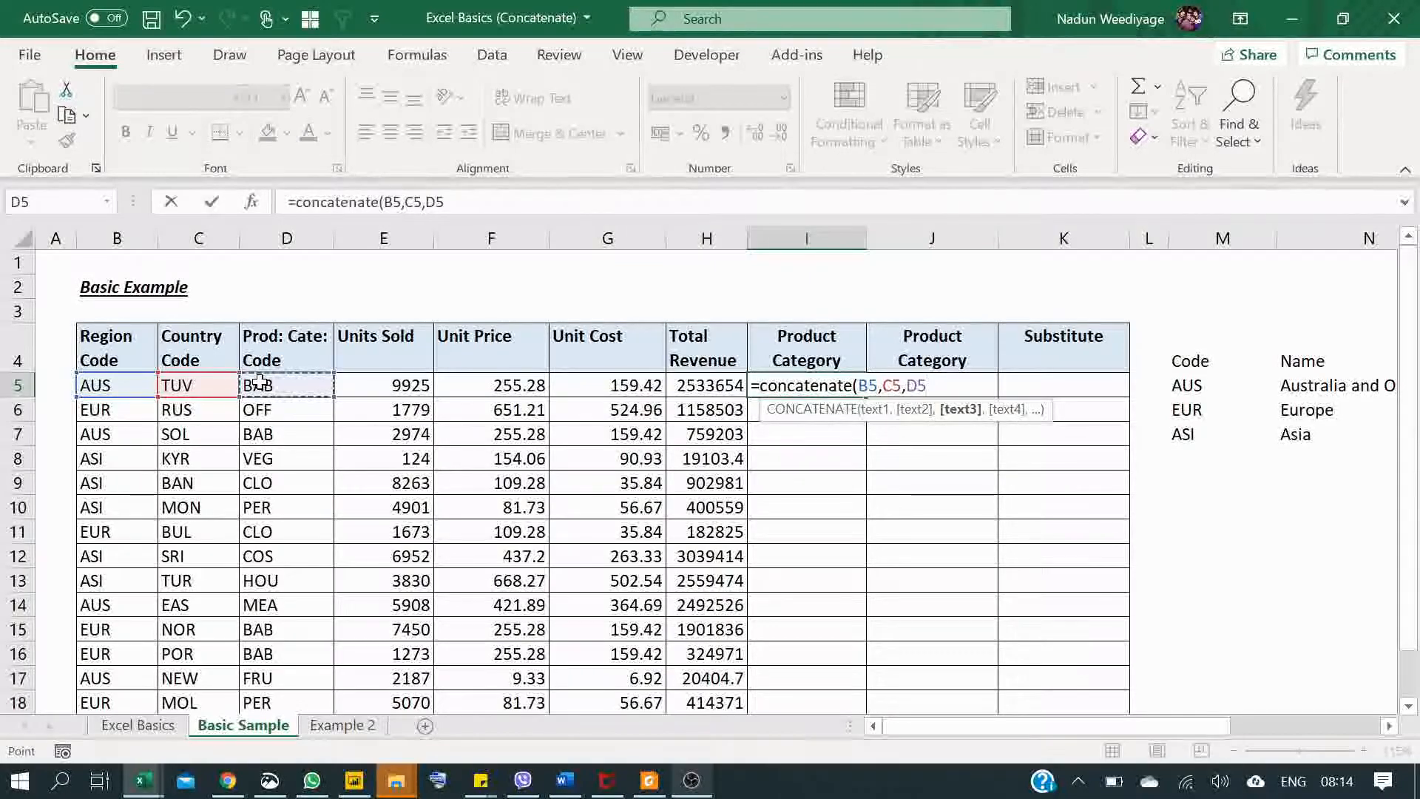
pyautogui.write(')')
pyautogui.press('Return')
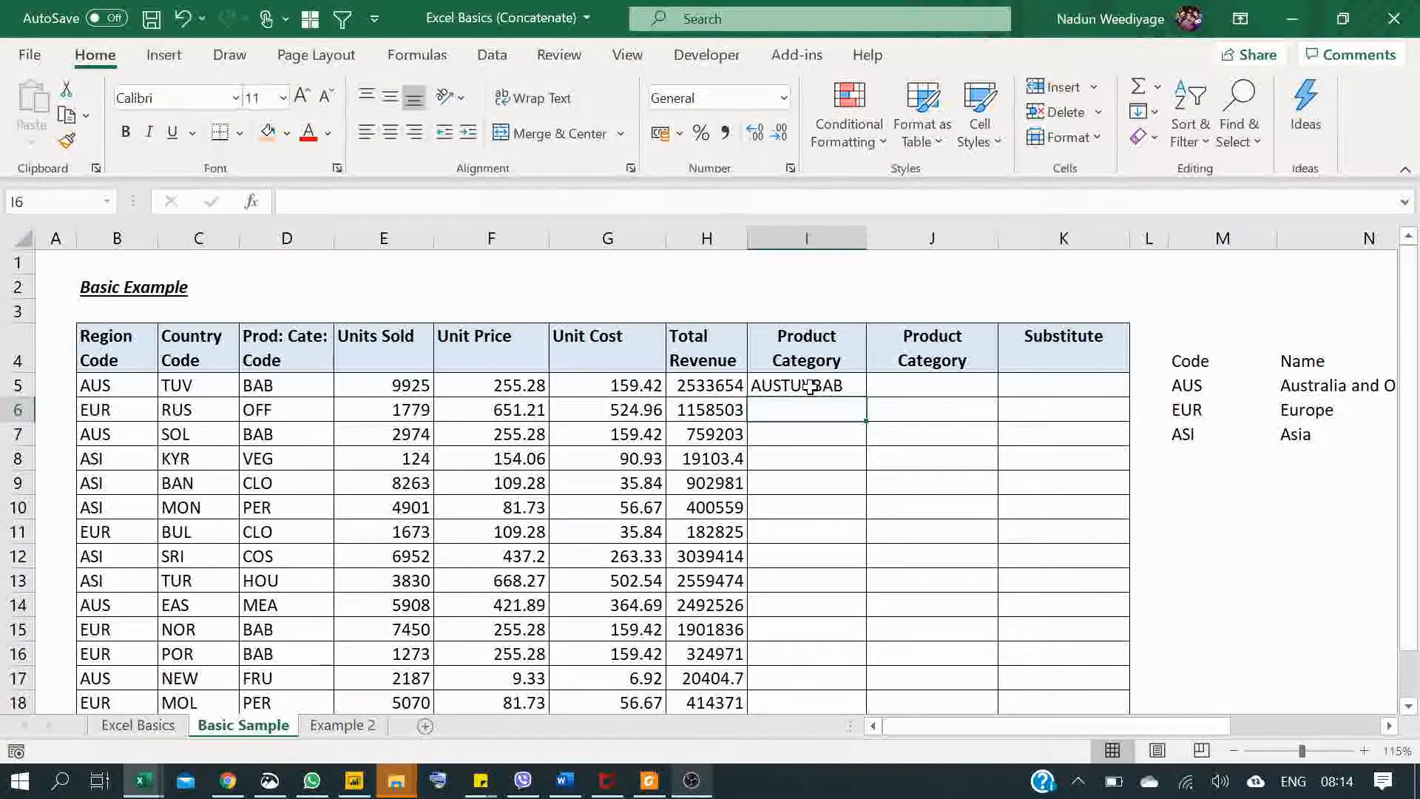
# Step: Enter =B5&C5&D5 in cell J5 to join the same three codes with the ampersand operator
pyautogui.click(894, 384)
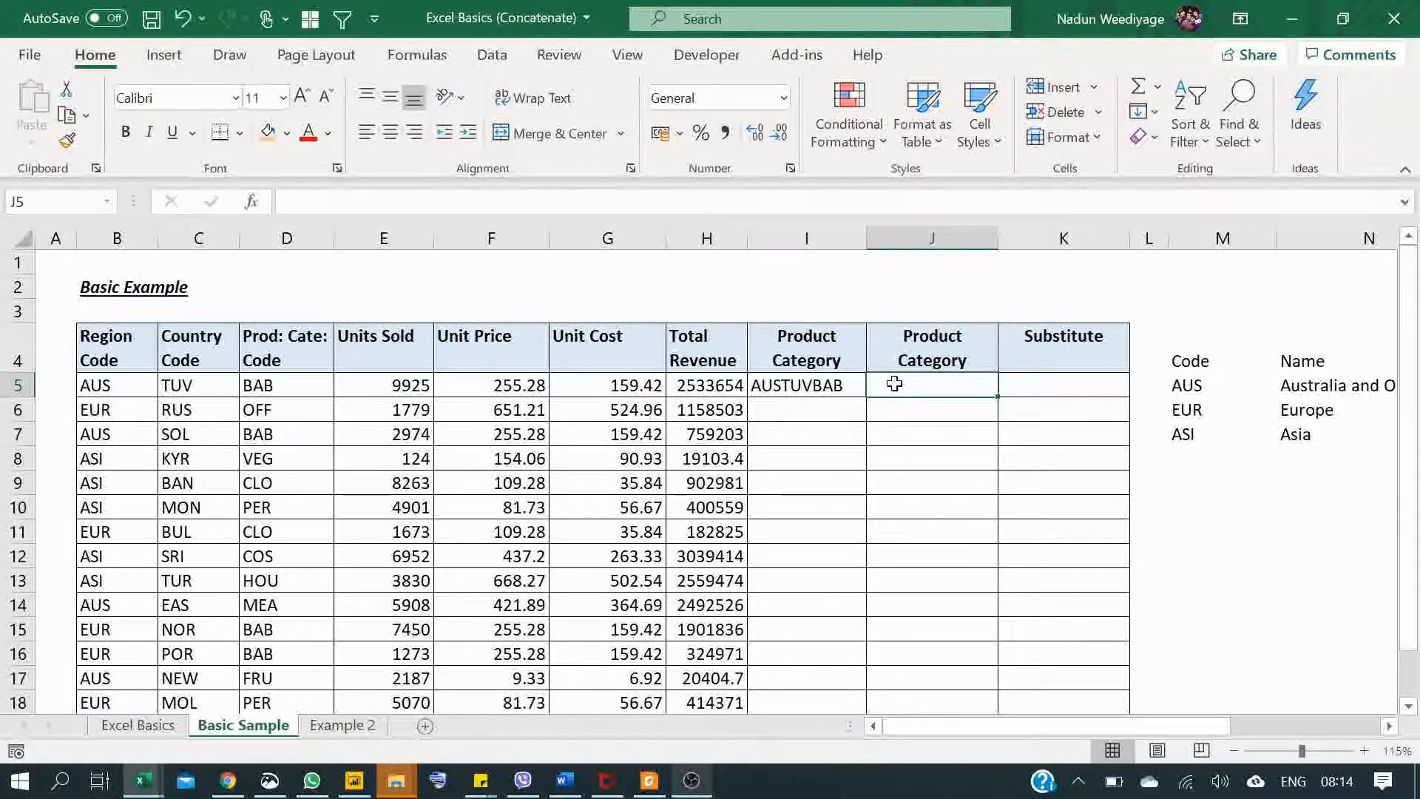
pyautogui.write('=')
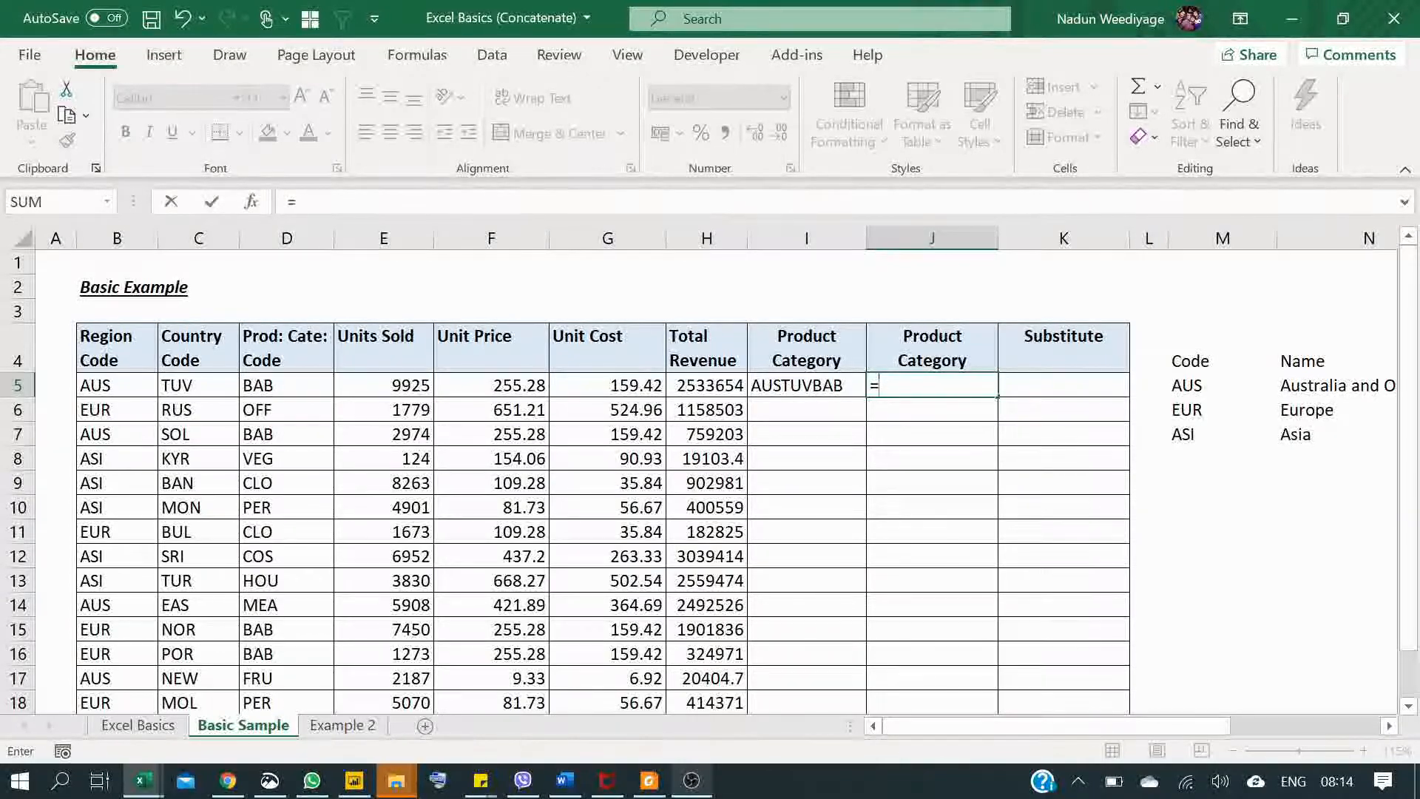
pyautogui.click(115, 390)
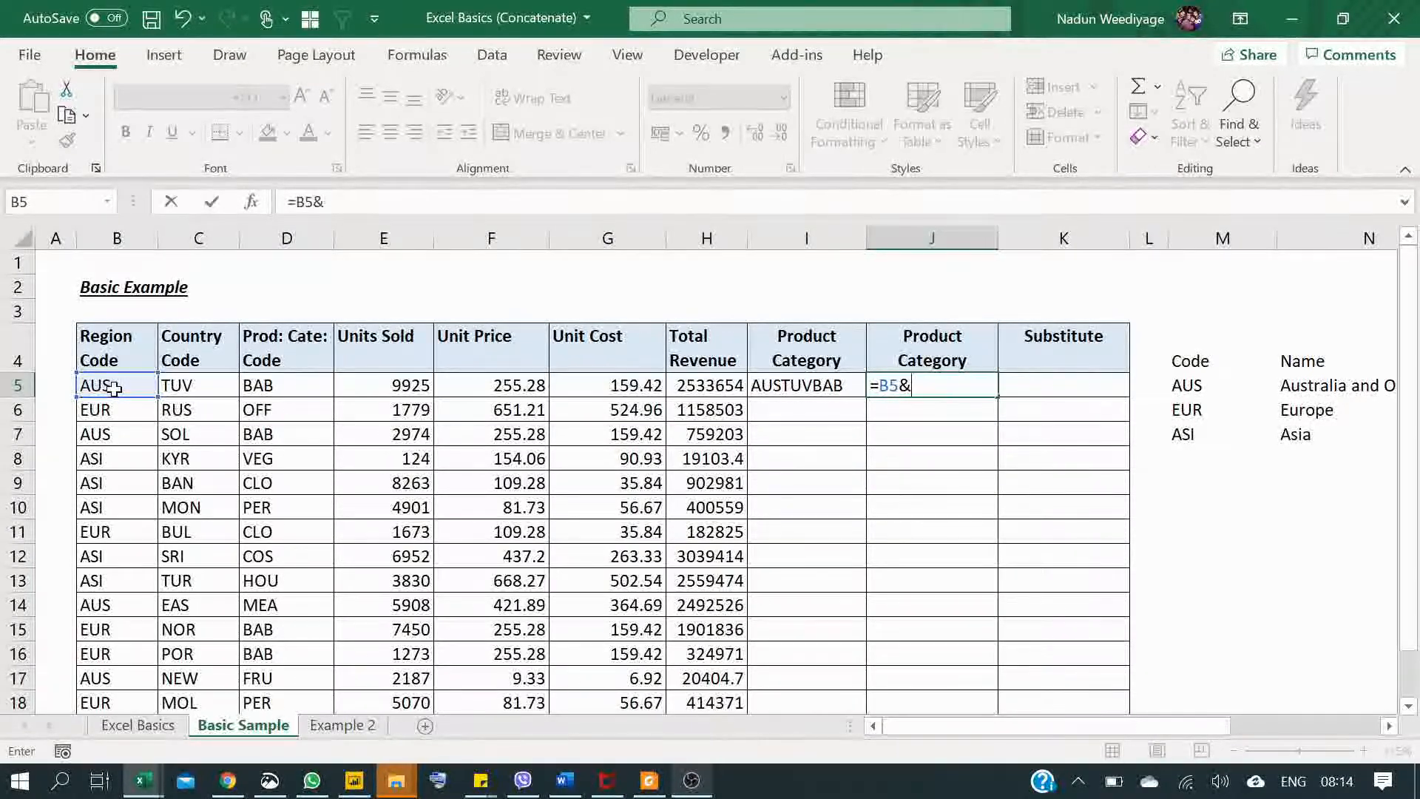
pyautogui.click(193, 386)
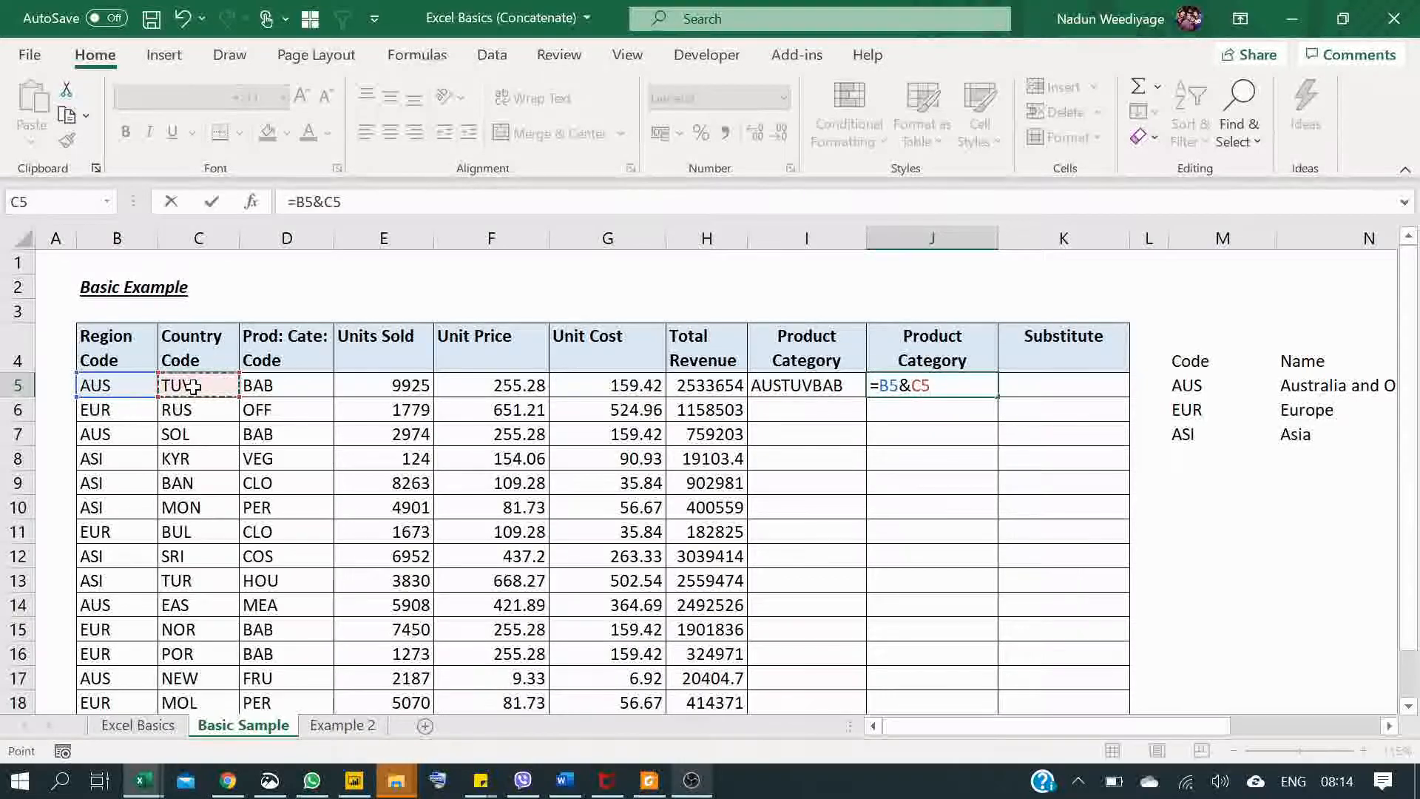
pyautogui.write('&')
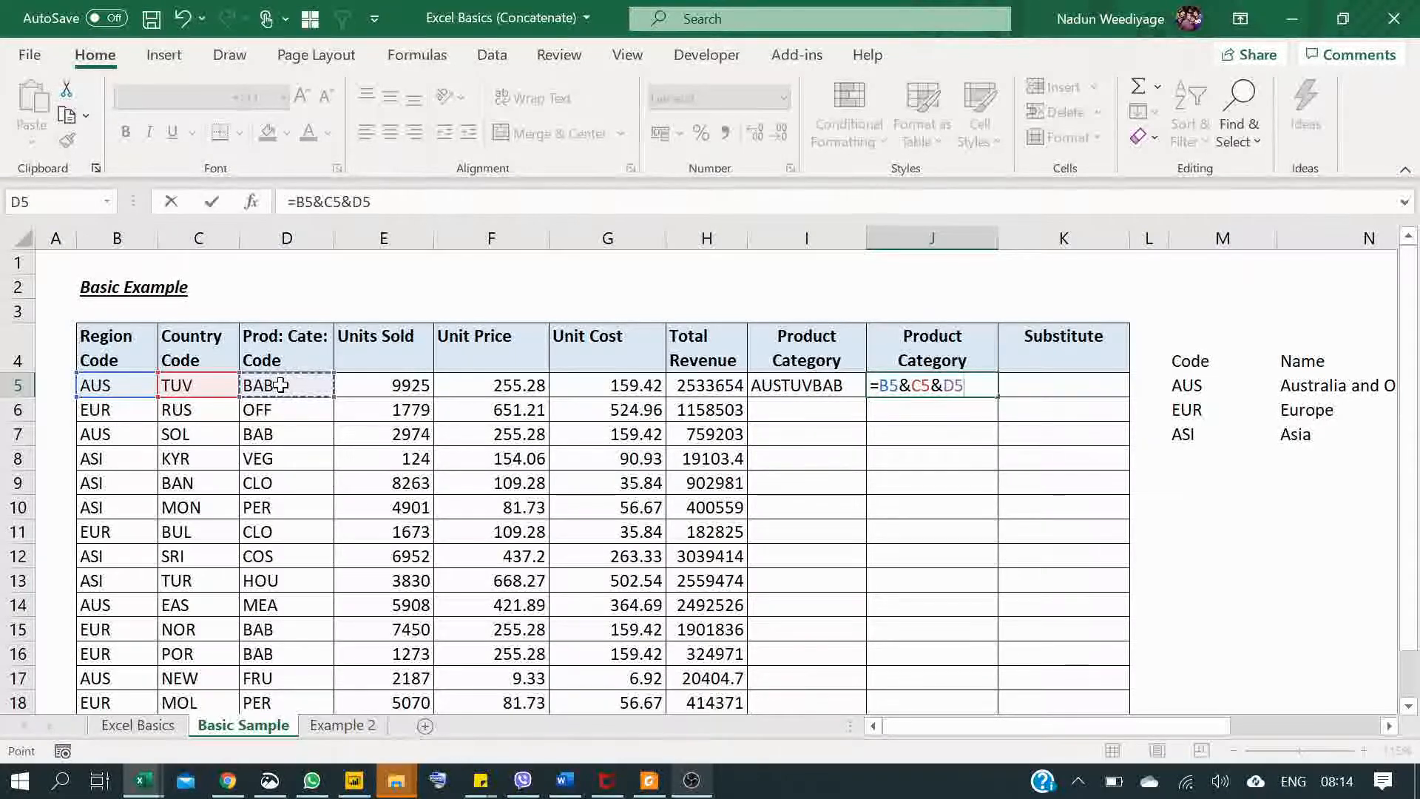
pyautogui.press('Return')
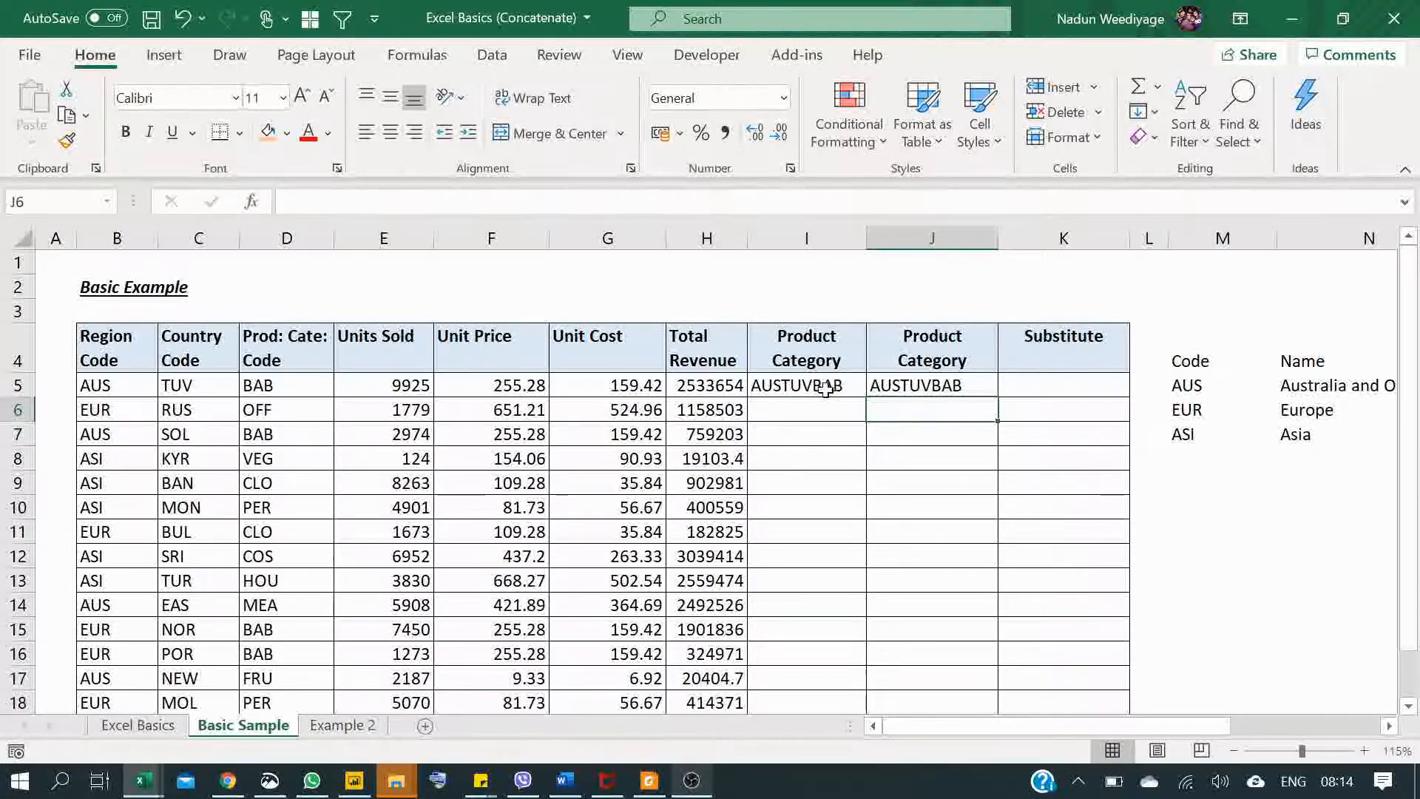
# Step: Add the text "TA" as a fourth argument to the CONCATENATE formula in cell I5
pyautogui.click(797, 387)
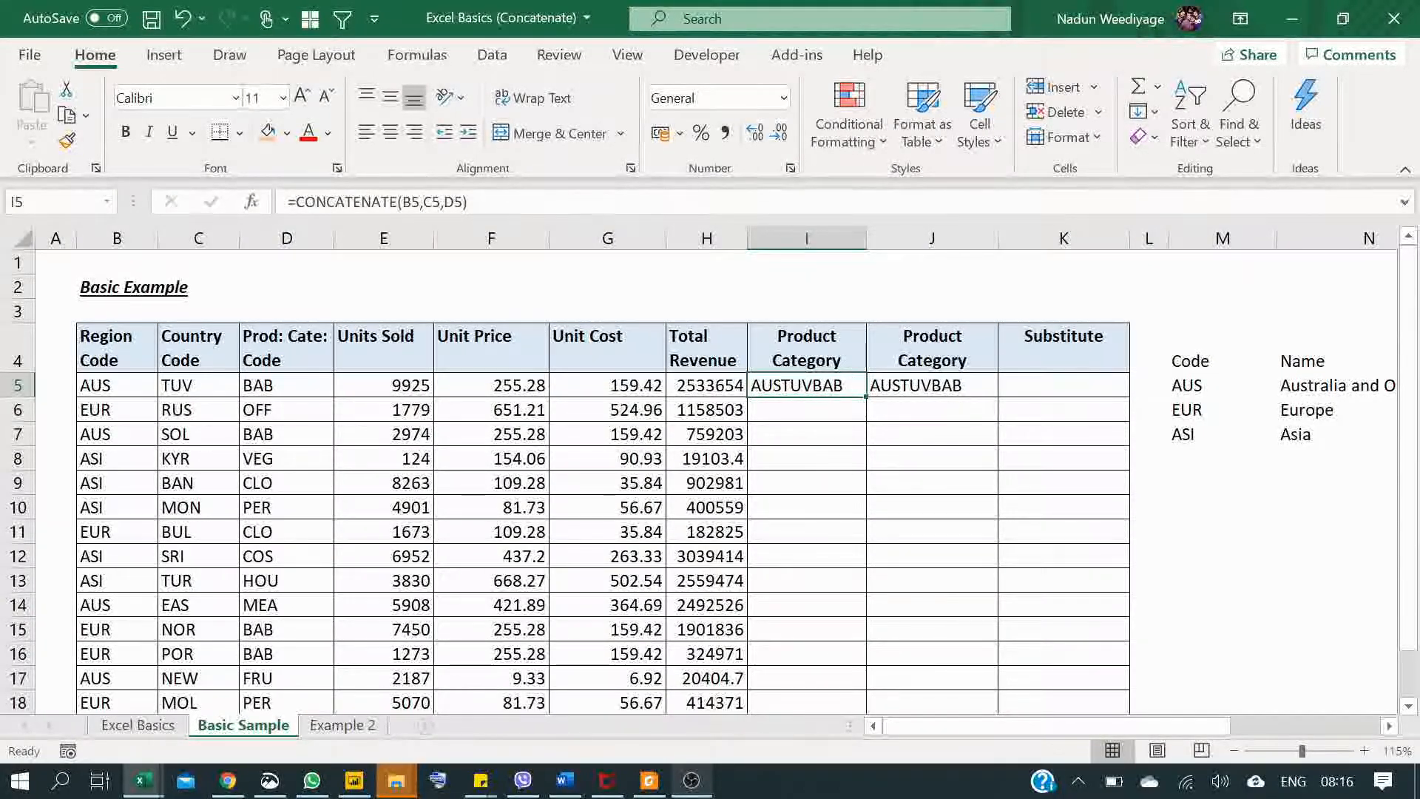
pyautogui.doubleClick(848, 384)
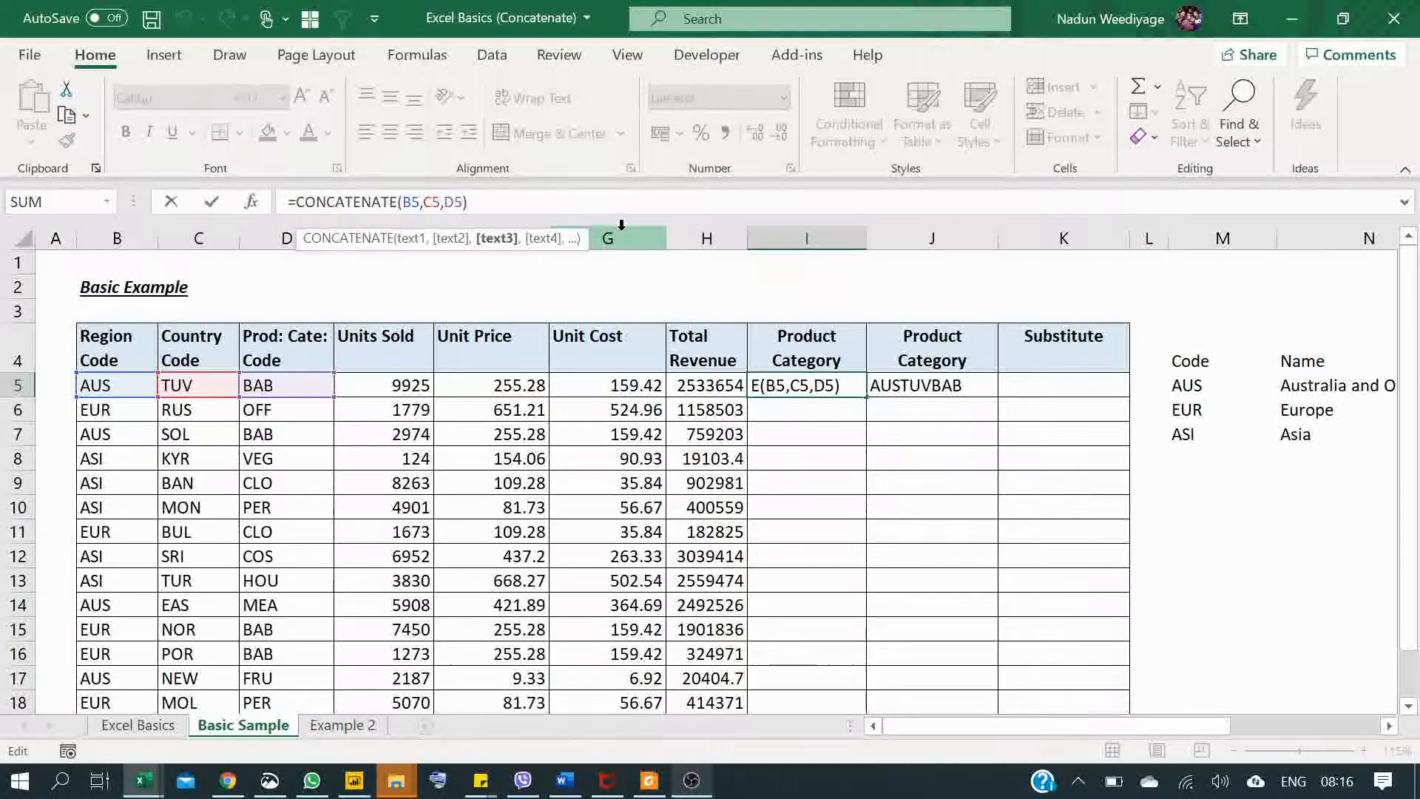
pyautogui.write(',')
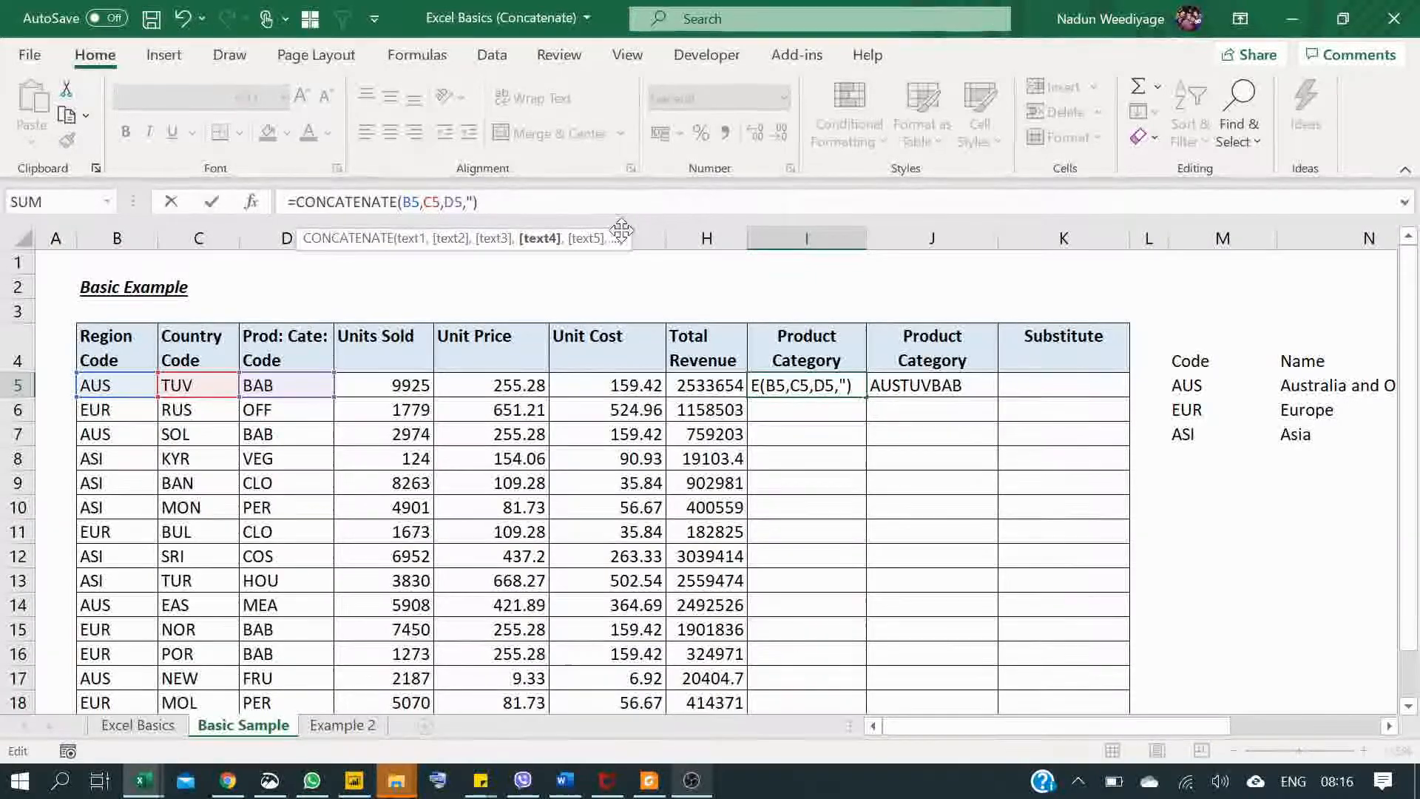
pyautogui.write('"TA')
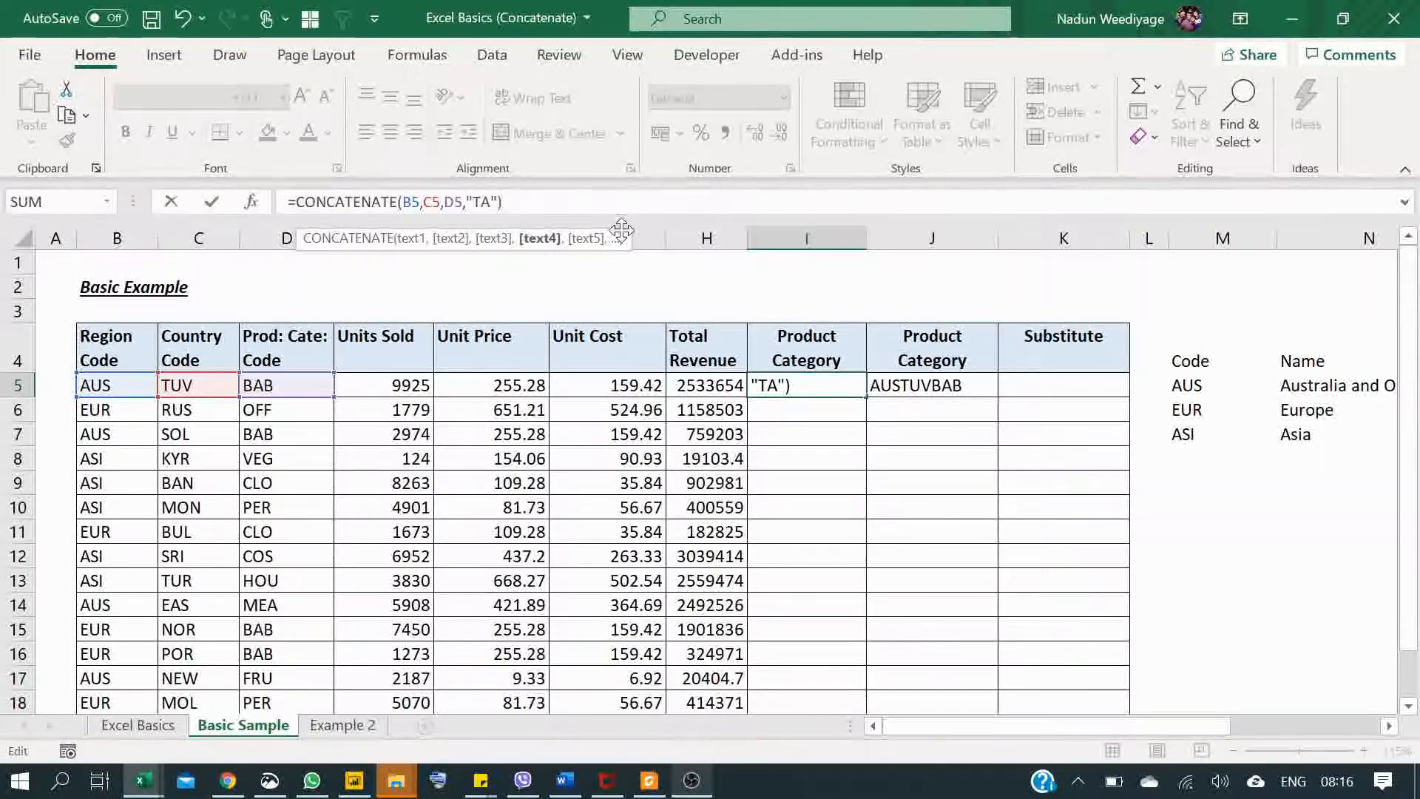
pyautogui.hotkey('ctrl', 'Return')
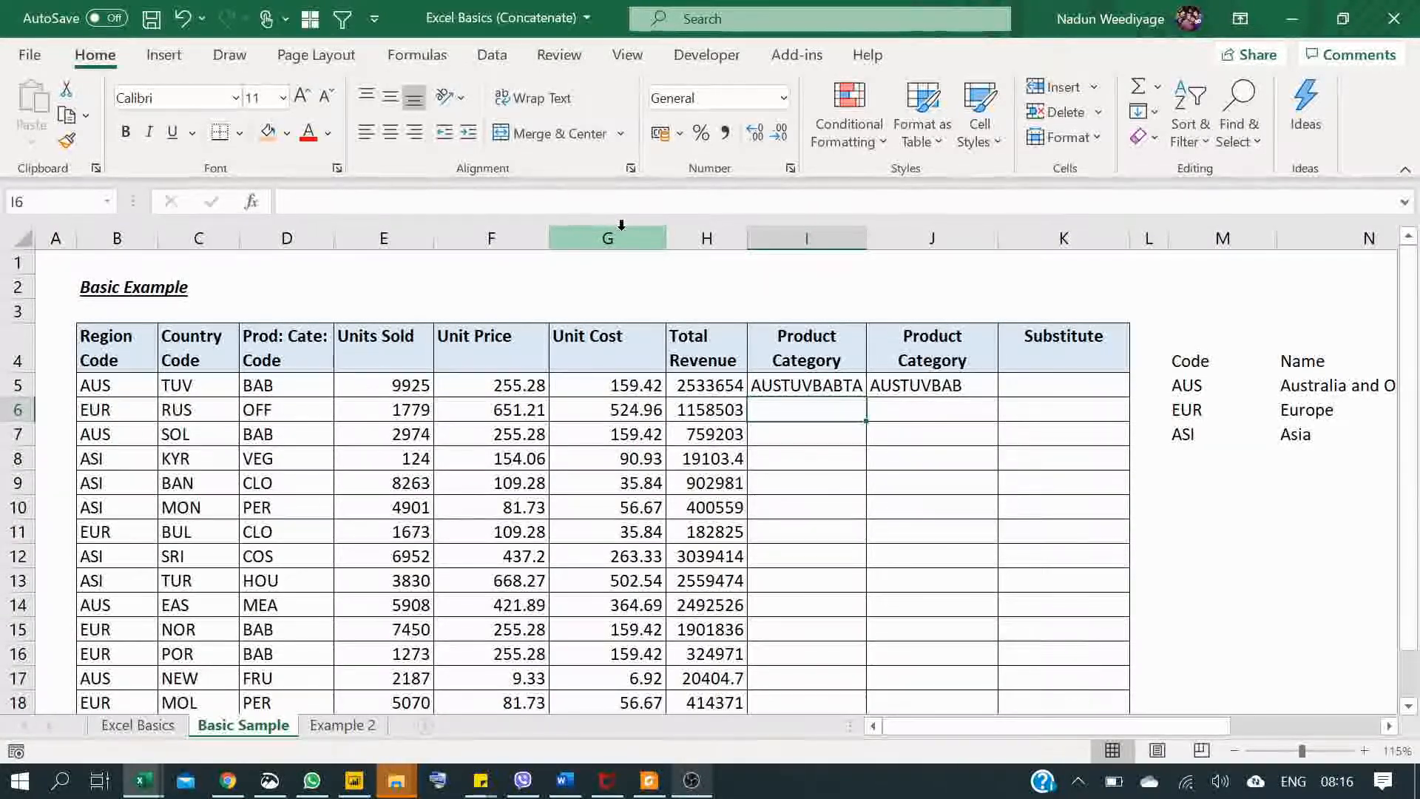
# Step: Extend the ampersand formula in cell J5 with the text "TA" so it reads =B5&C5&D5&"TA"
pyautogui.click(780, 380)
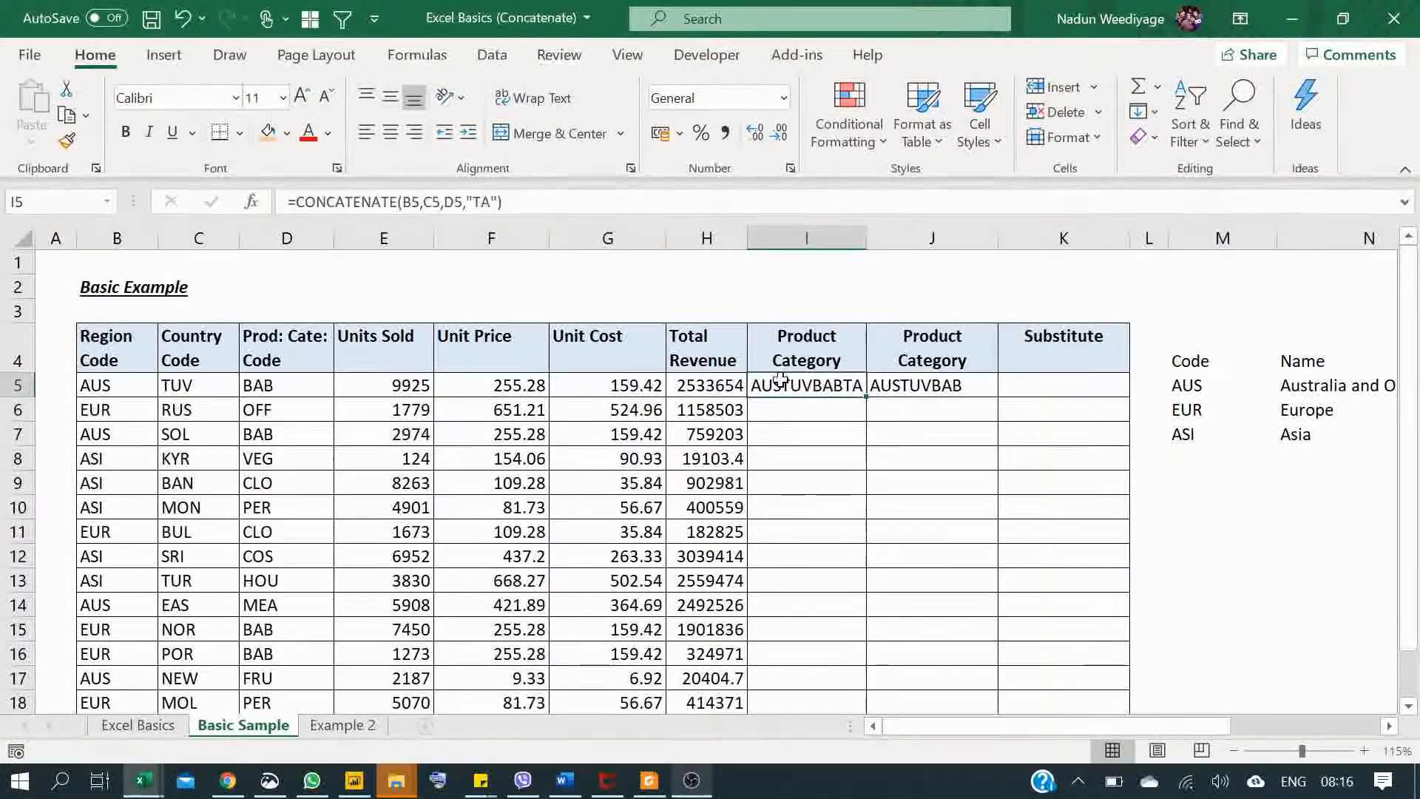
pyautogui.doubleClick(482, 201)
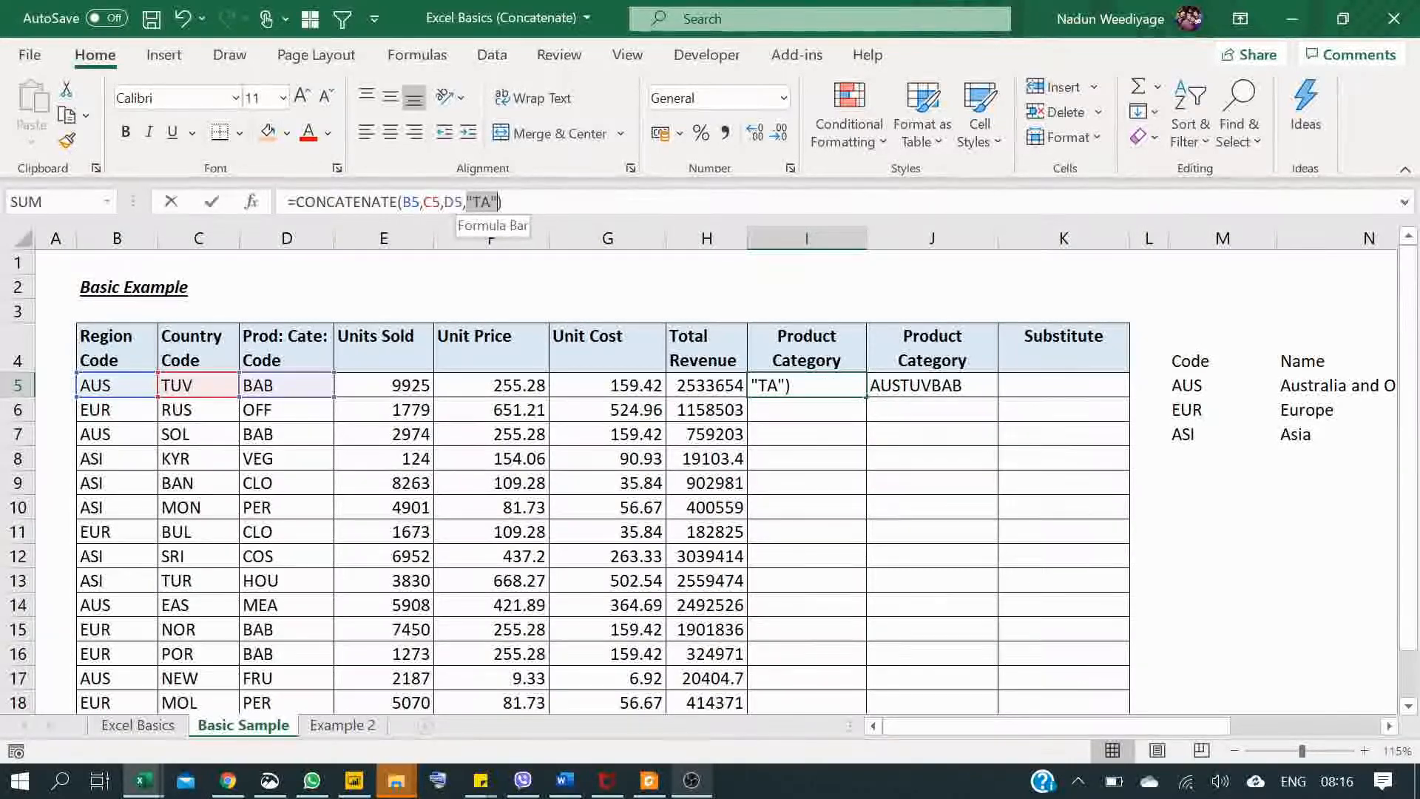
pyautogui.click(944, 382)
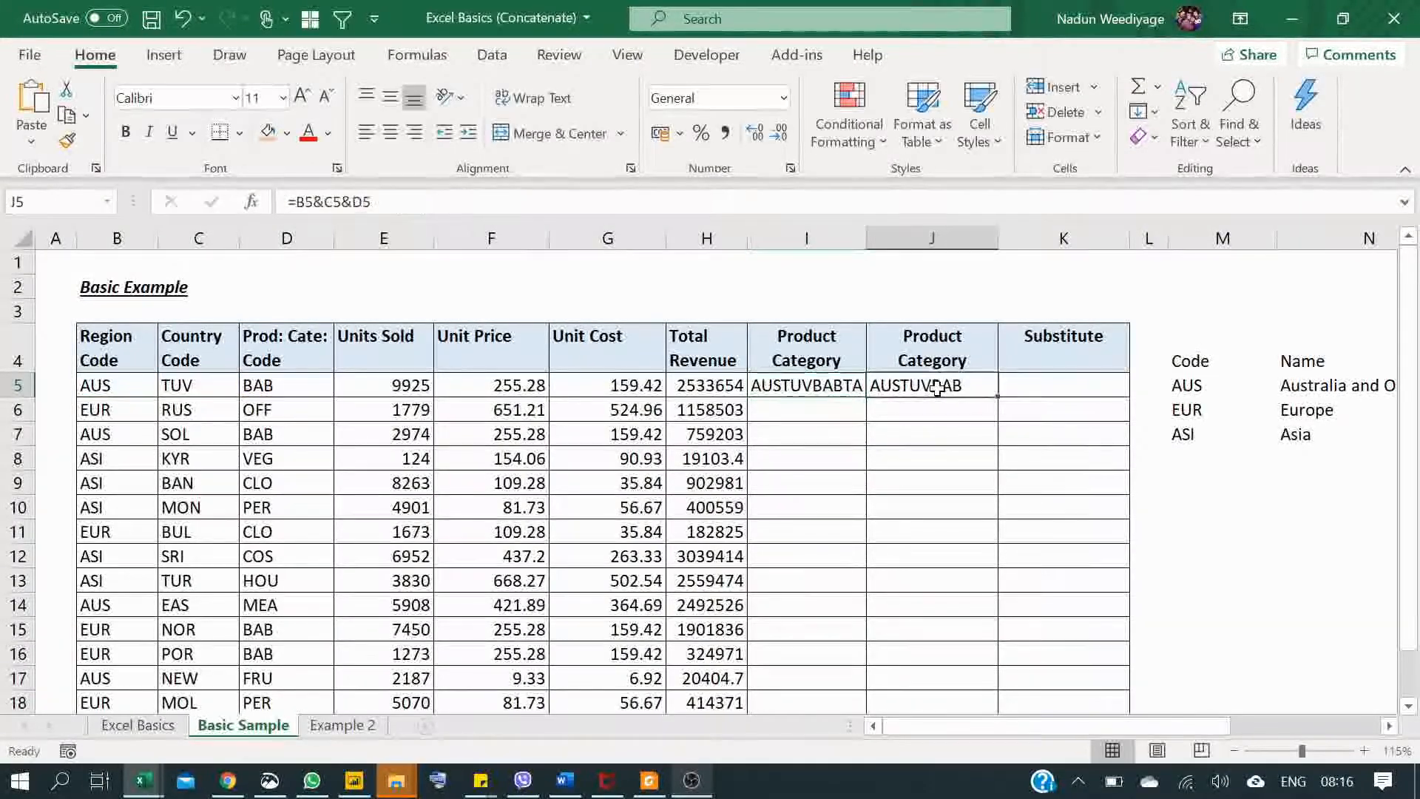
pyautogui.click(372, 201)
pyautogui.write('&')
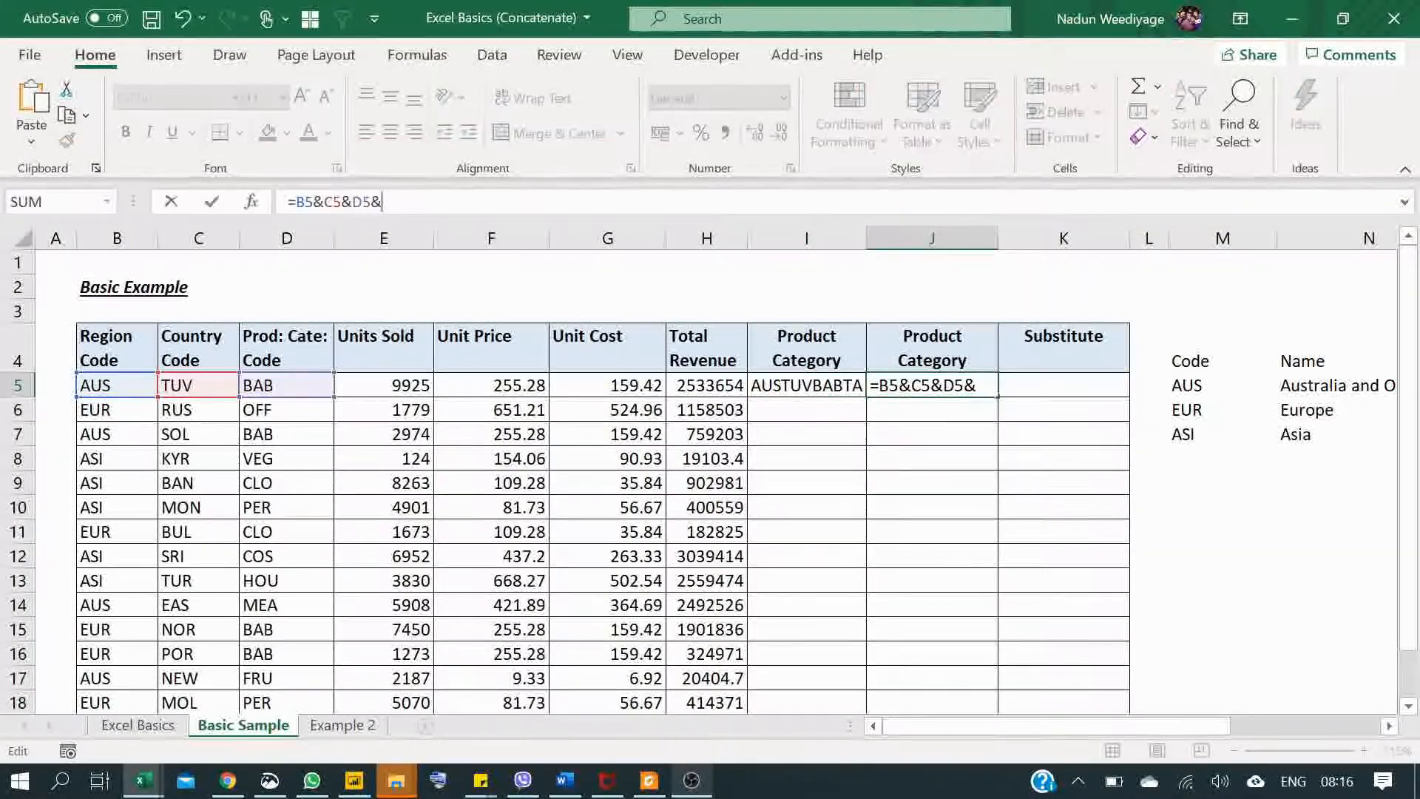
pyautogui.write('"TA"')
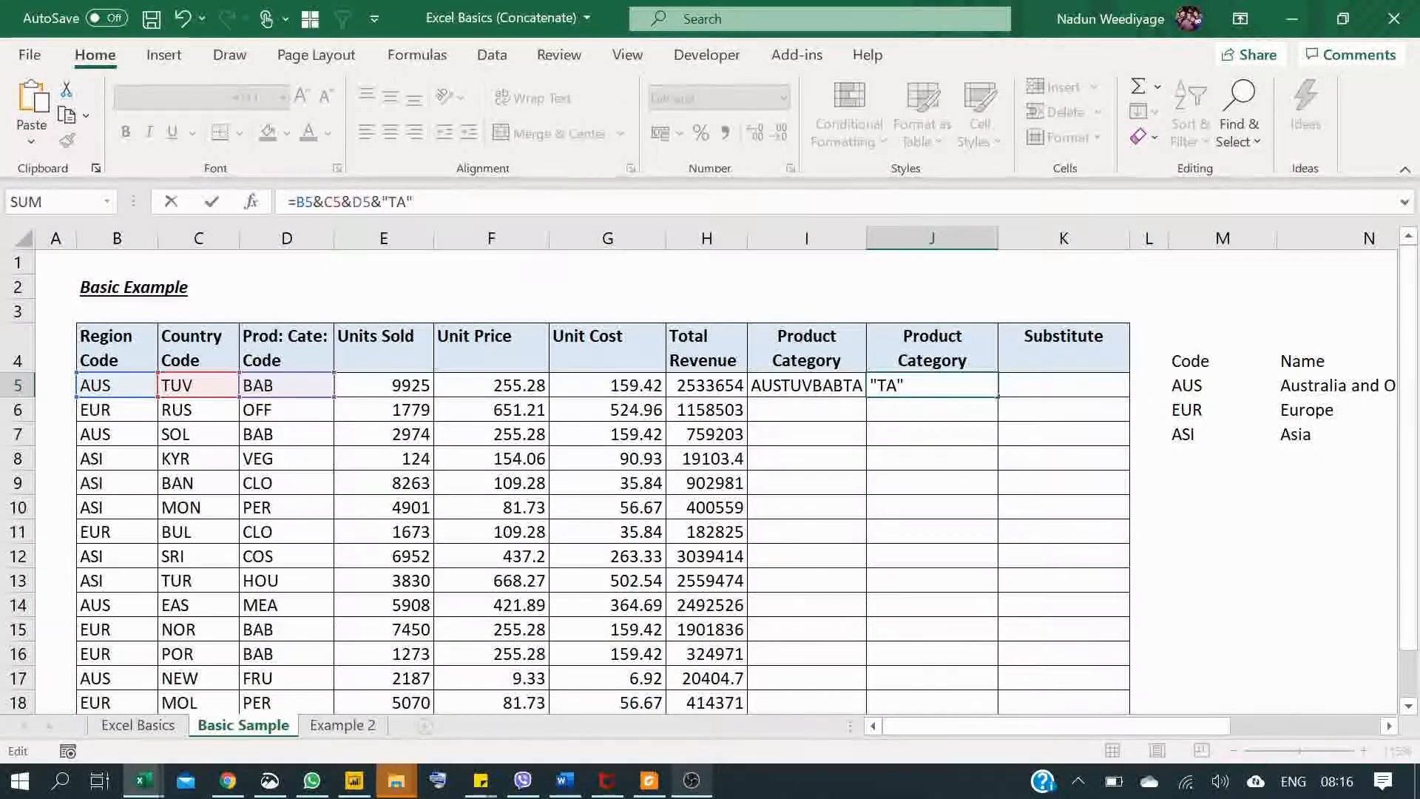
pyautogui.press('Return')
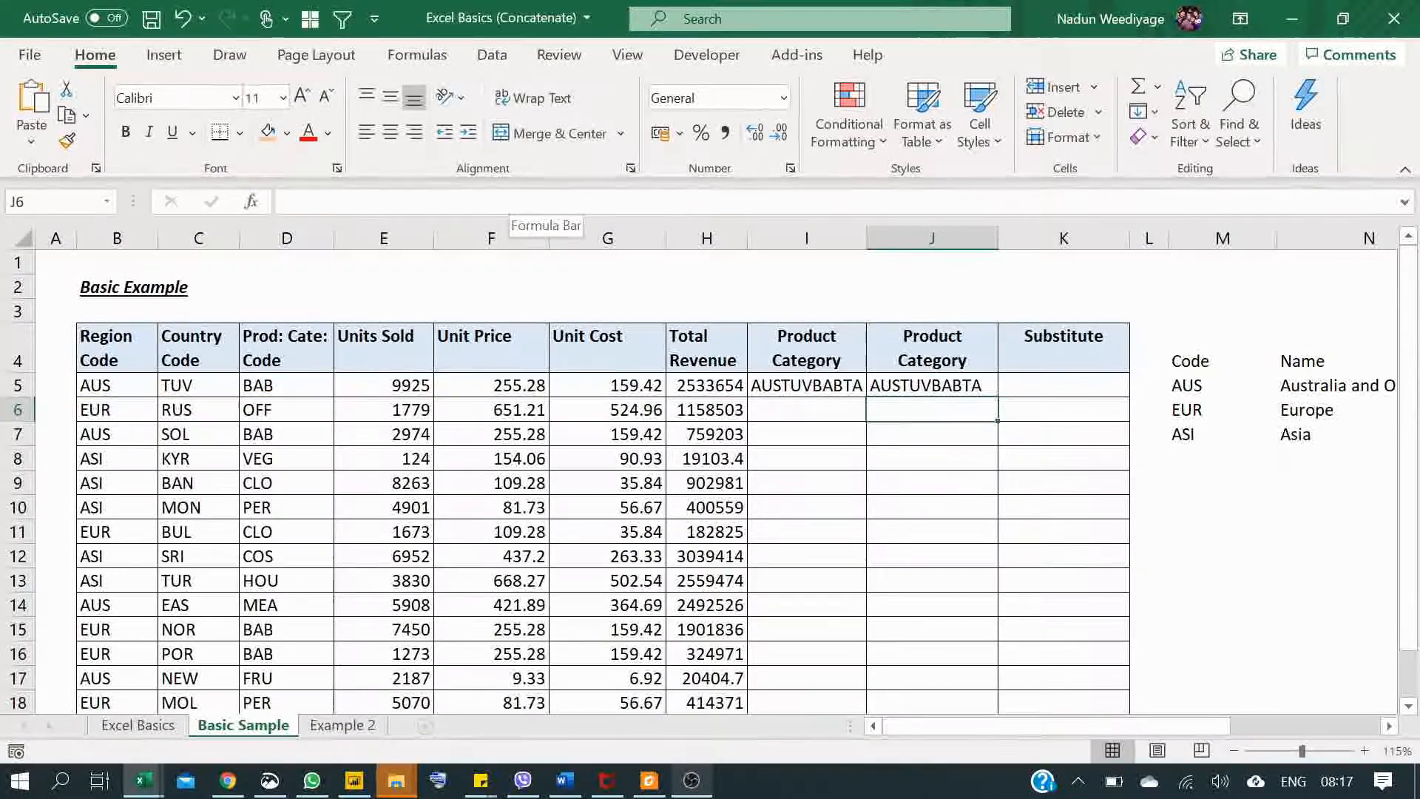
# Step: Begin a SUBSTITUTE formula in cell K6 of the Substitute column
pyautogui.click(1049, 385)
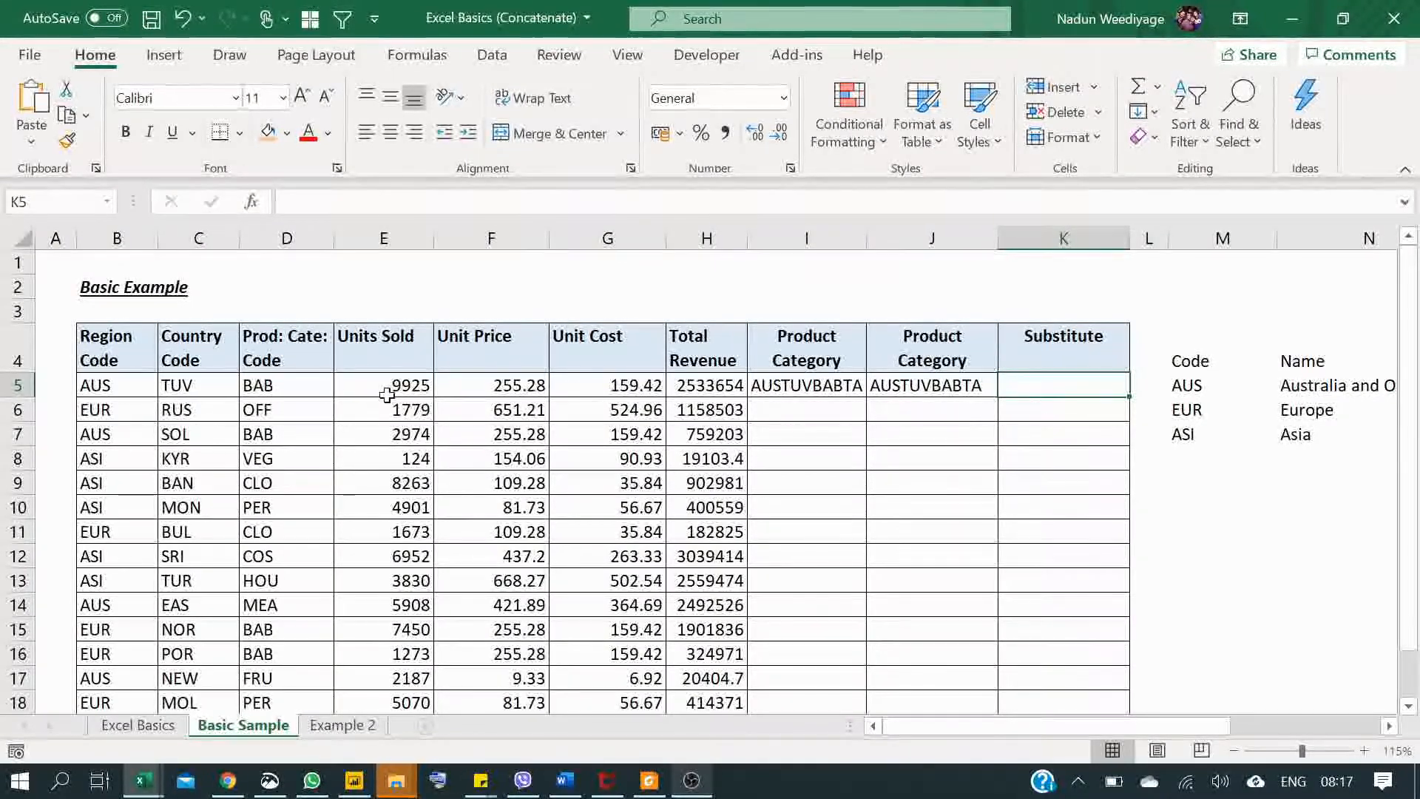
pyautogui.click(191, 409)
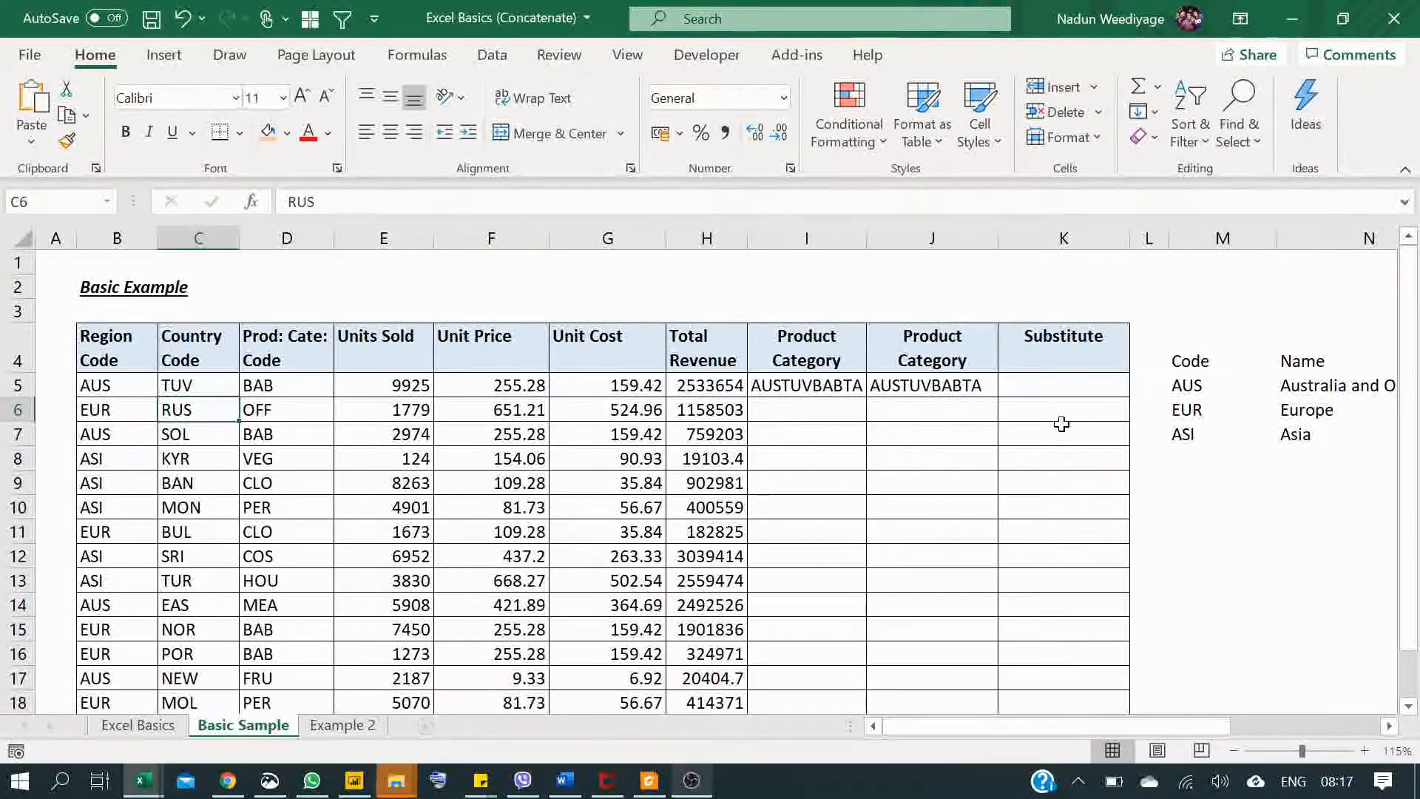
pyautogui.click(1060, 411)
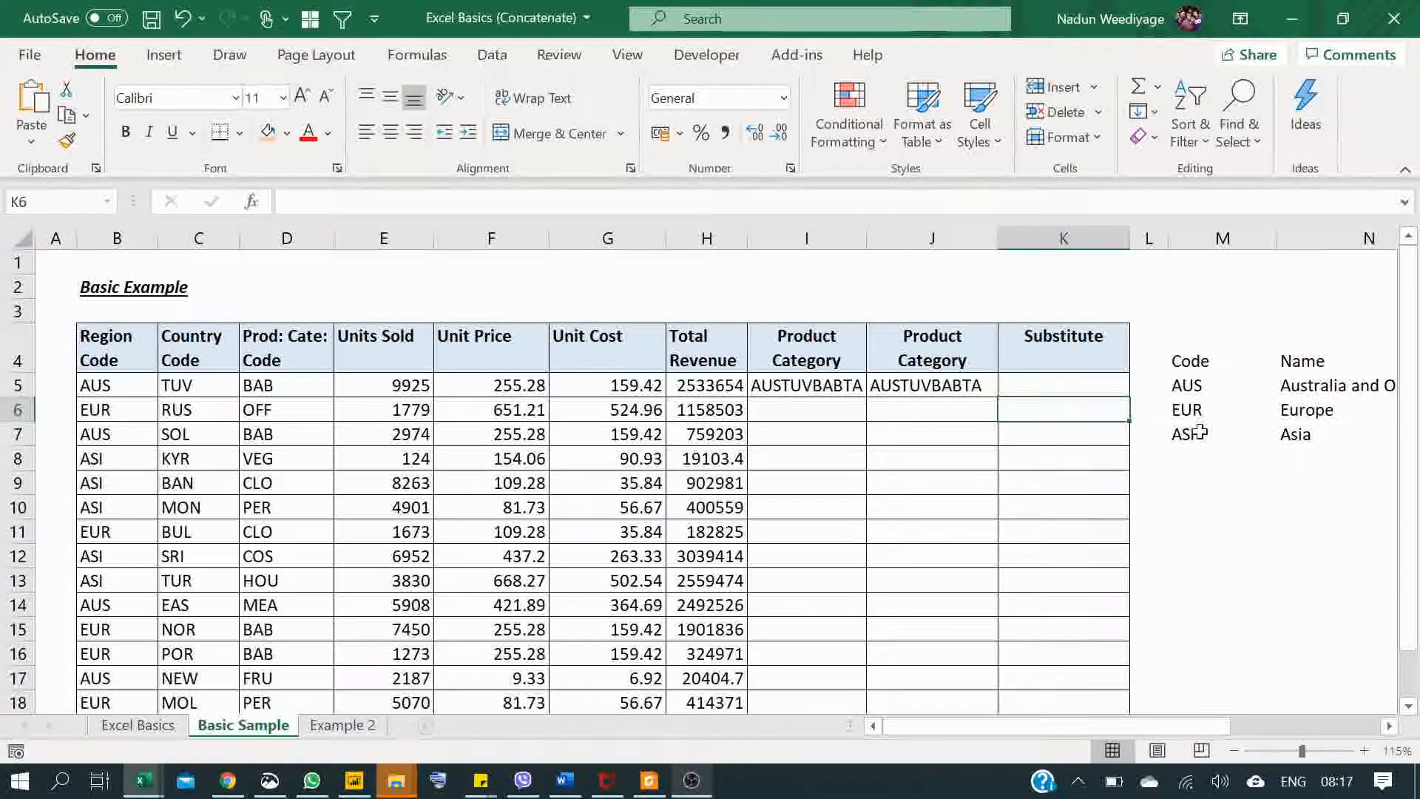
pyautogui.write('=')
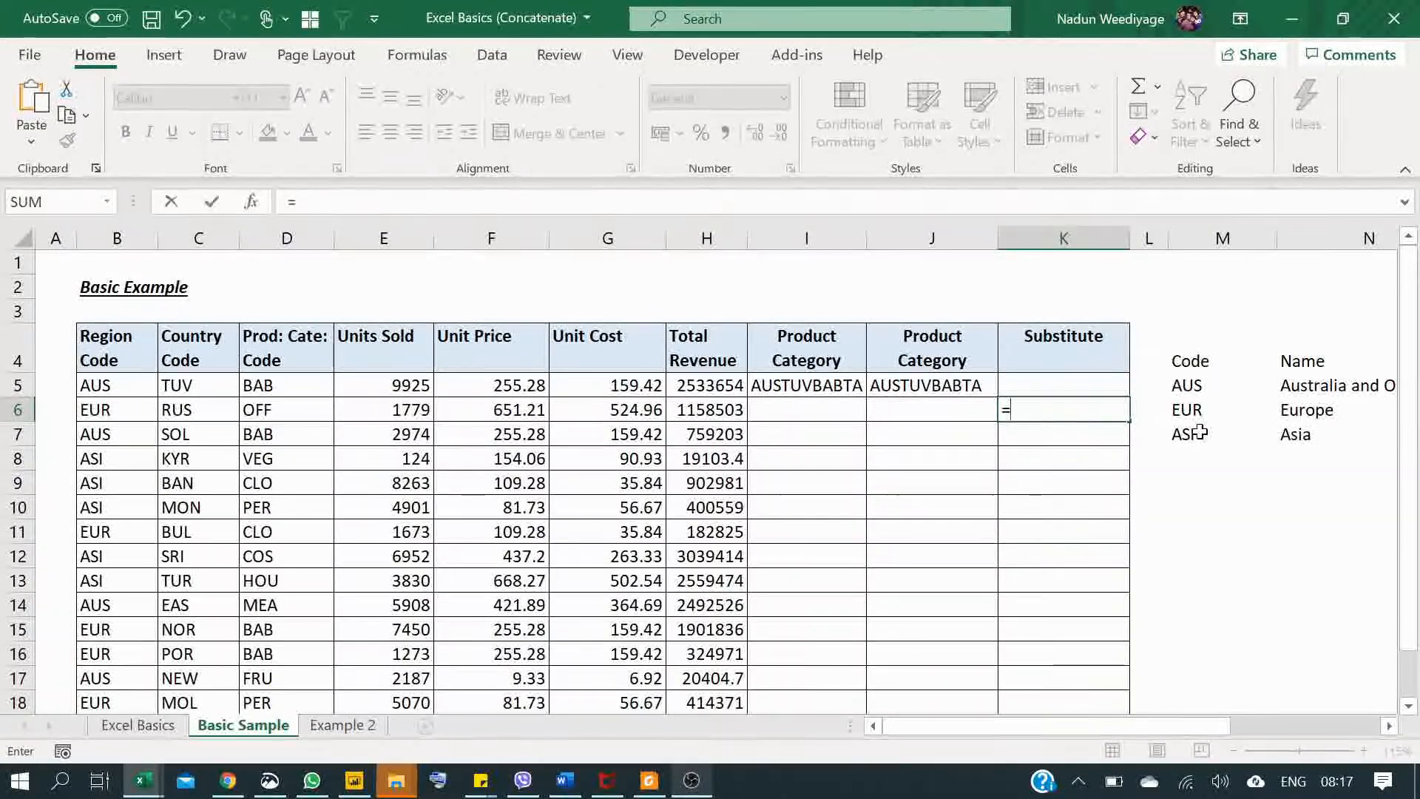
pyautogui.write('S')
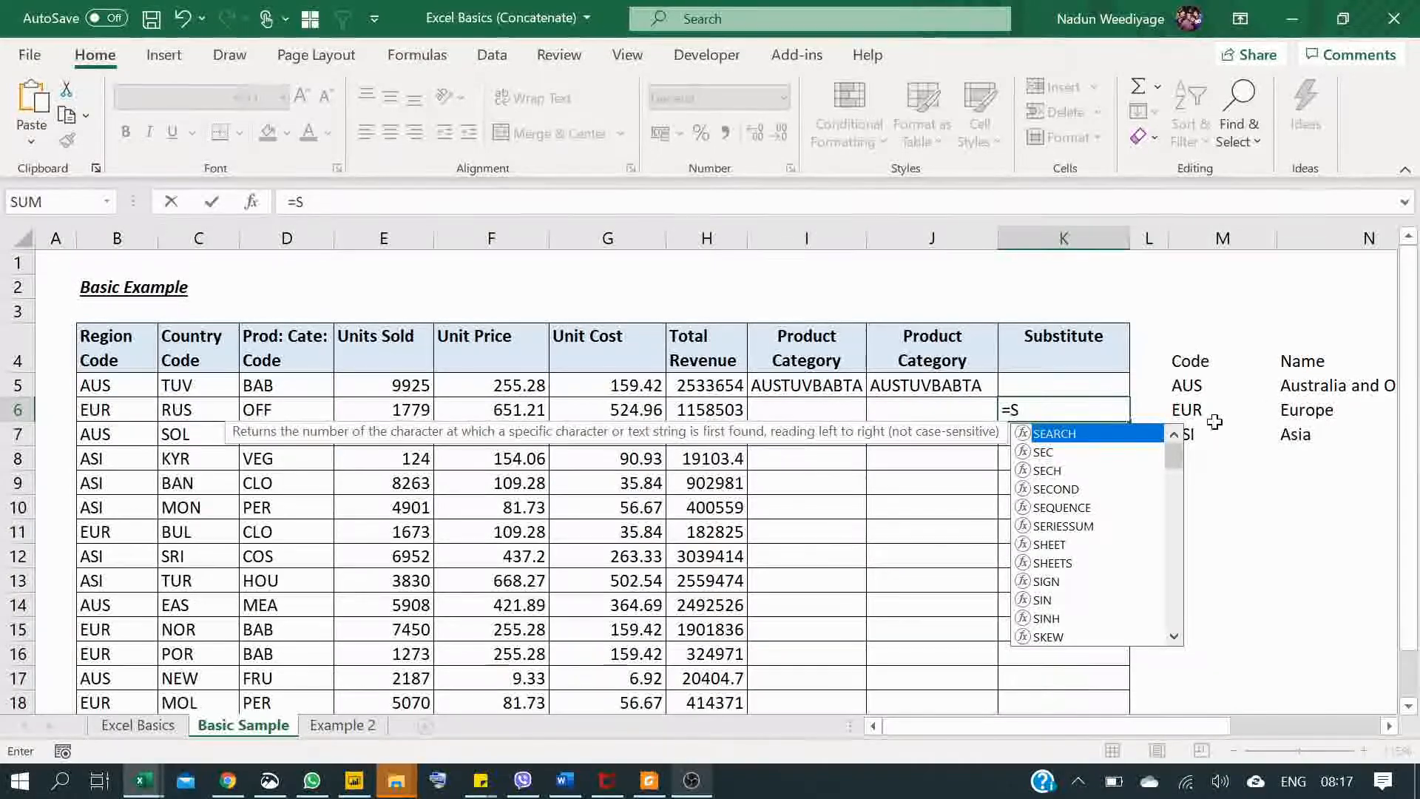
pyautogui.write('ub')
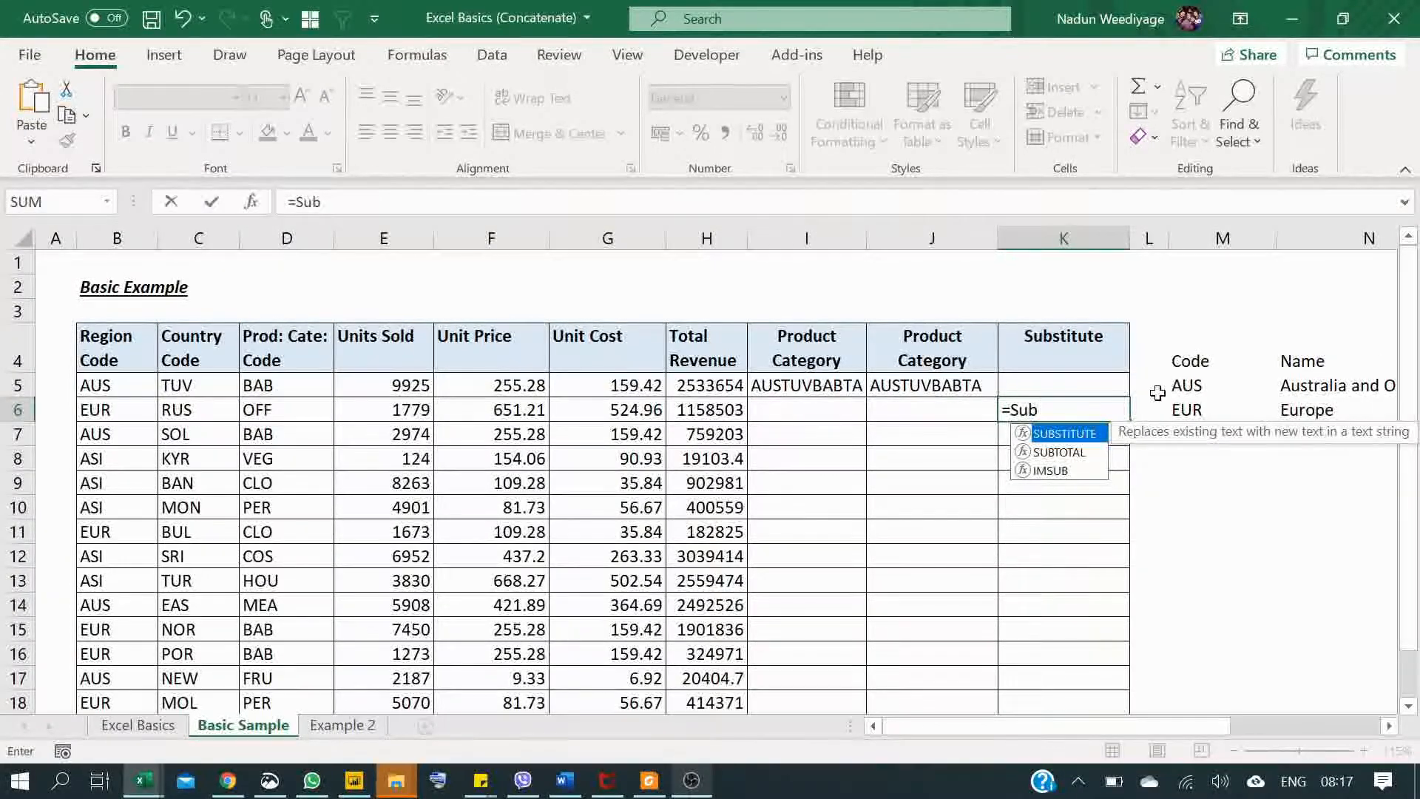
pyautogui.doubleClick(1056, 440)
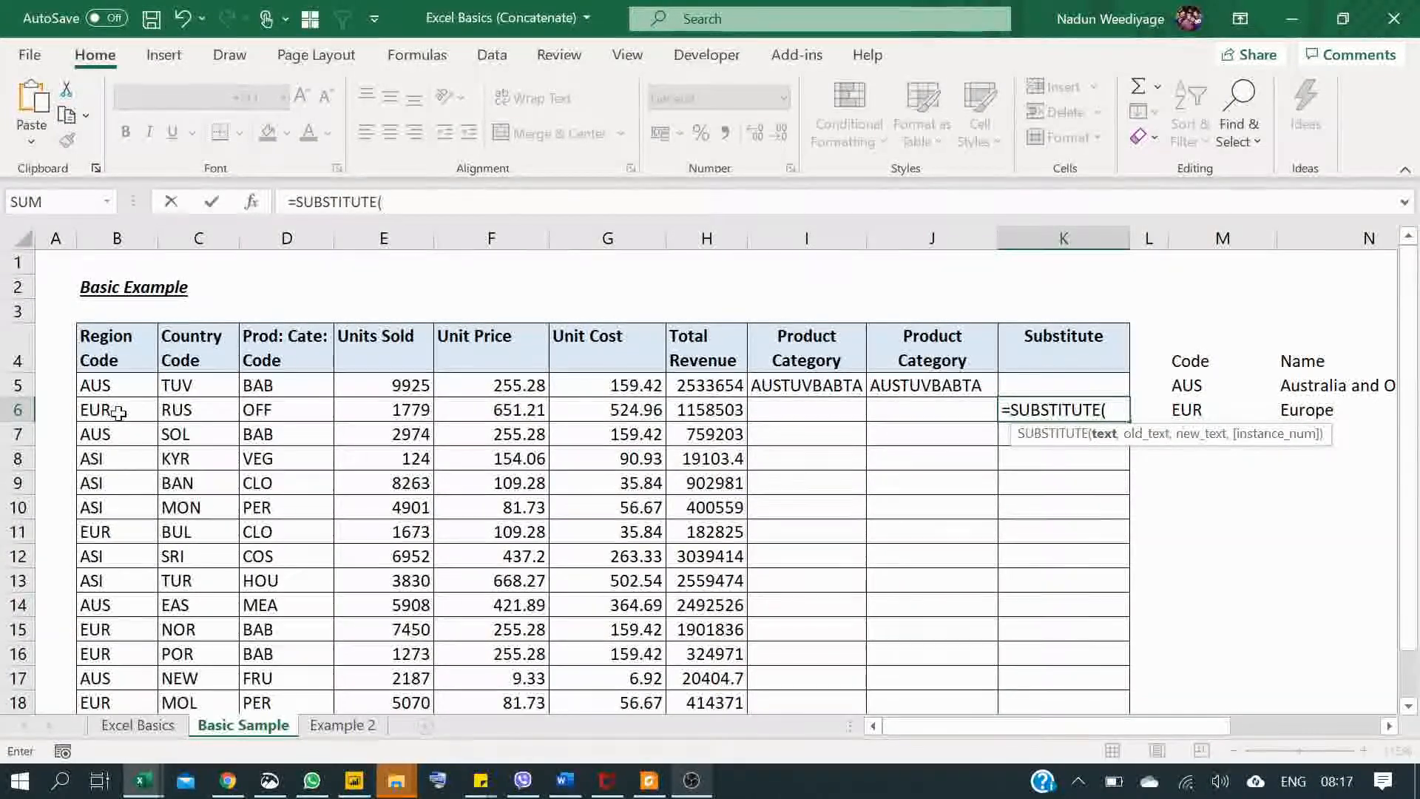
# Step: Nest CONCATENATE(B6,C6,D6) as the text argument of the SUBSTITUTE formula in K6
pyautogui.write('Con')
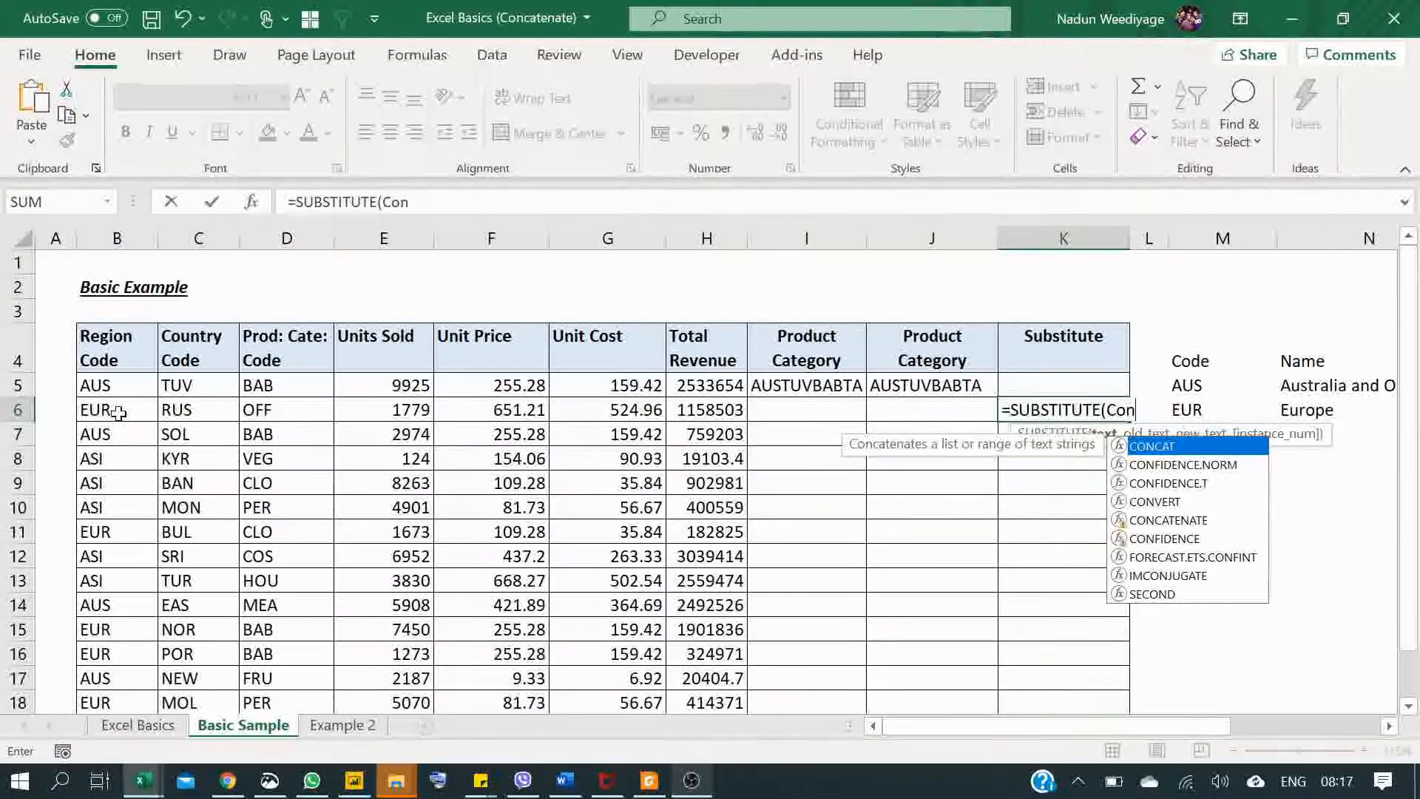
pyautogui.write('ca')
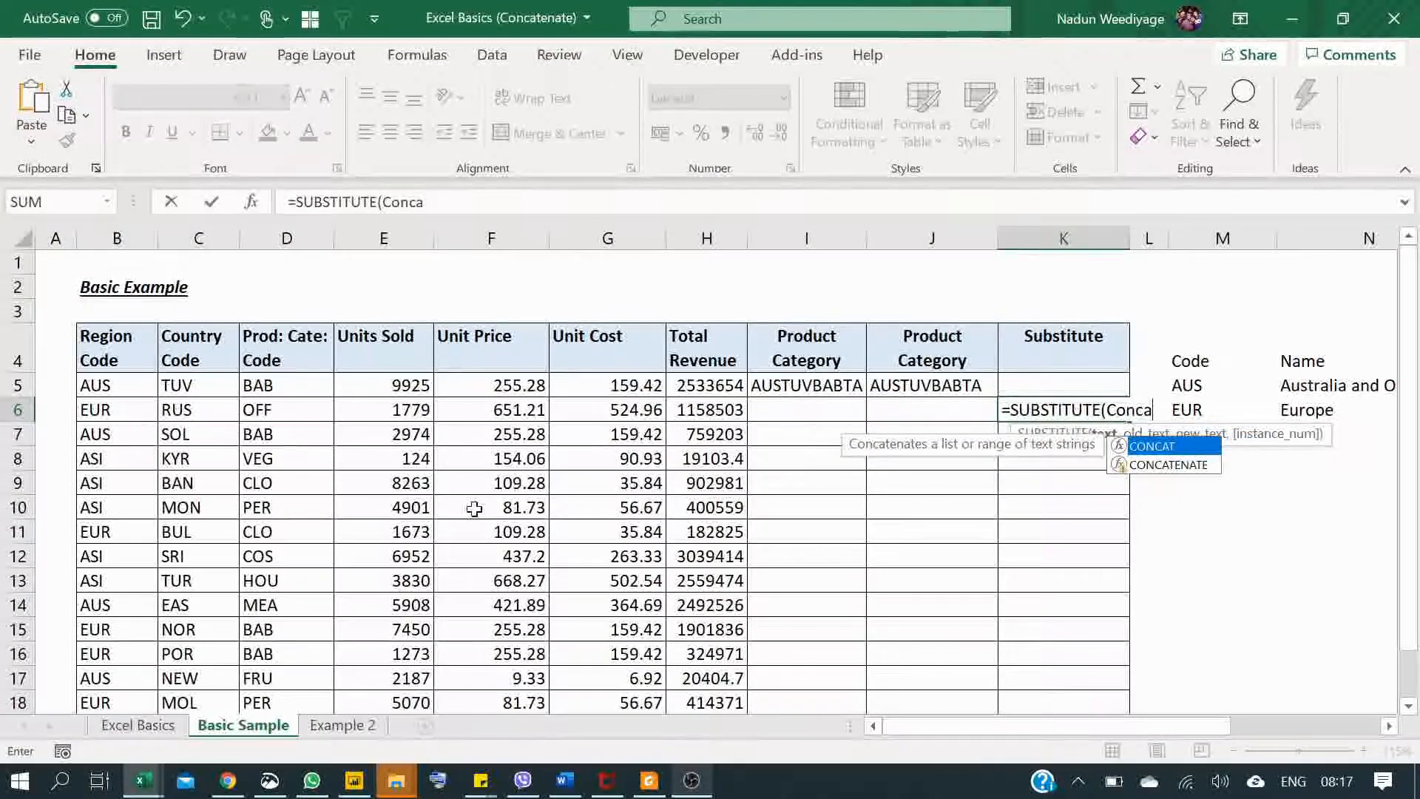
pyautogui.doubleClick(1186, 461)
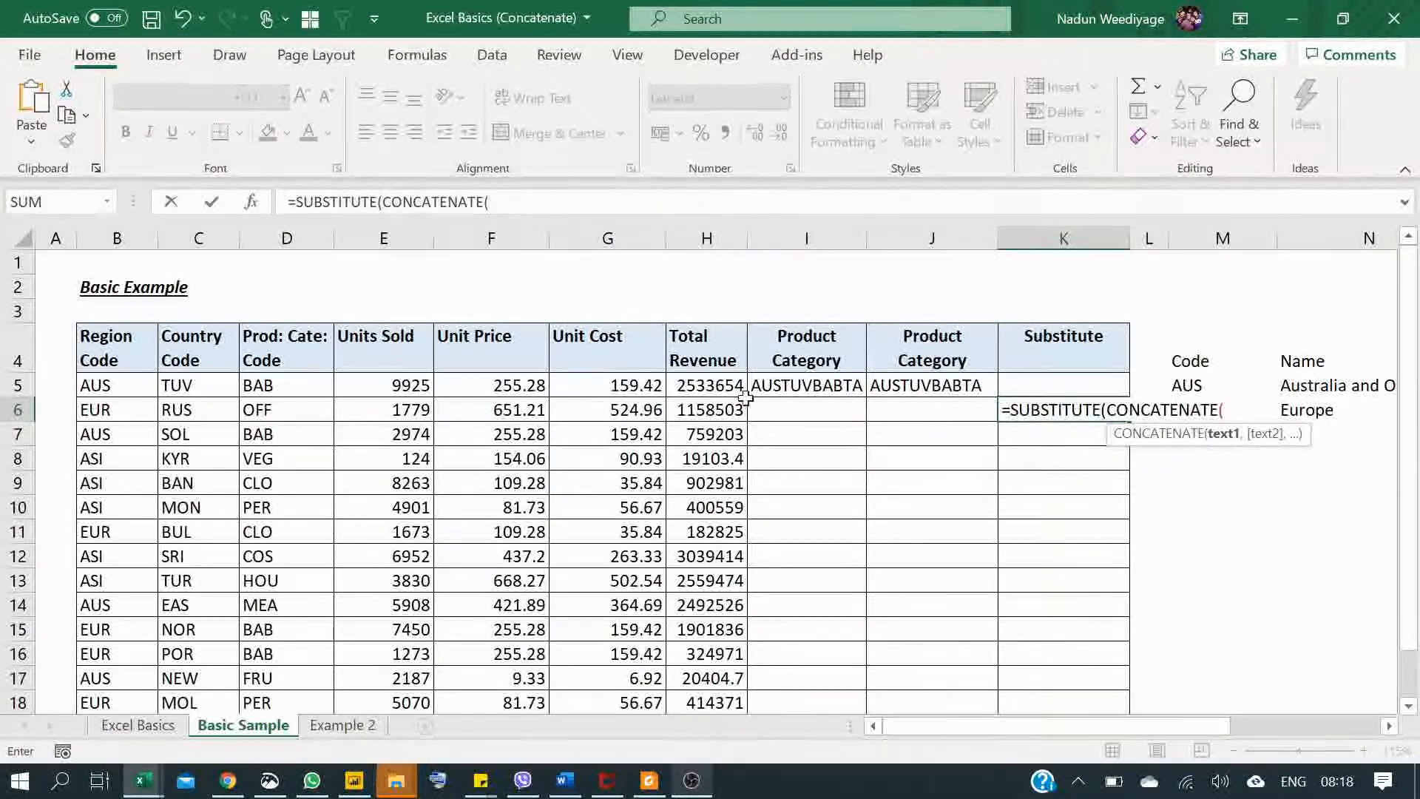
pyautogui.click(137, 411)
pyautogui.write(',')
pyautogui.click(172, 412)
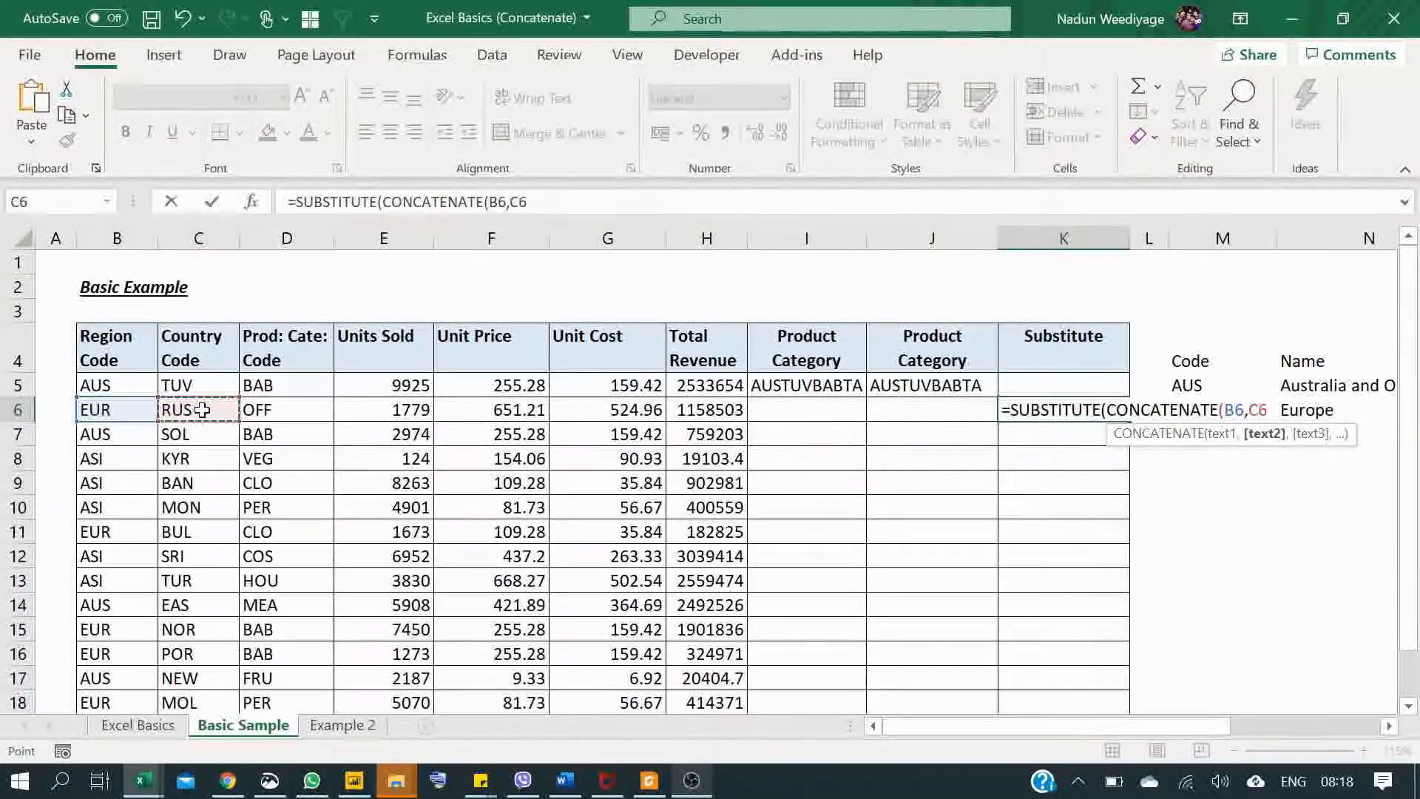
pyautogui.write(',')
pyautogui.click(290, 417)
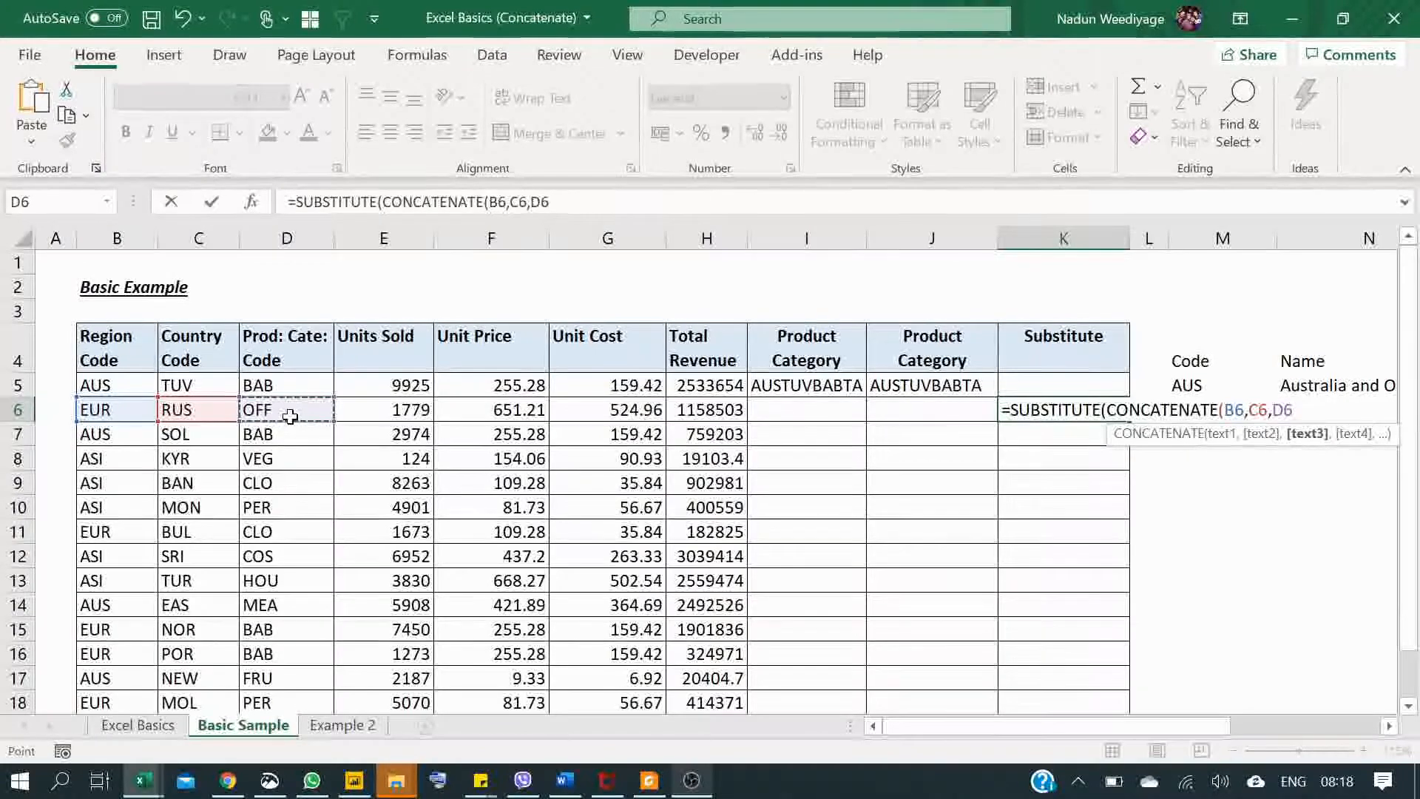
pyautogui.write('),')
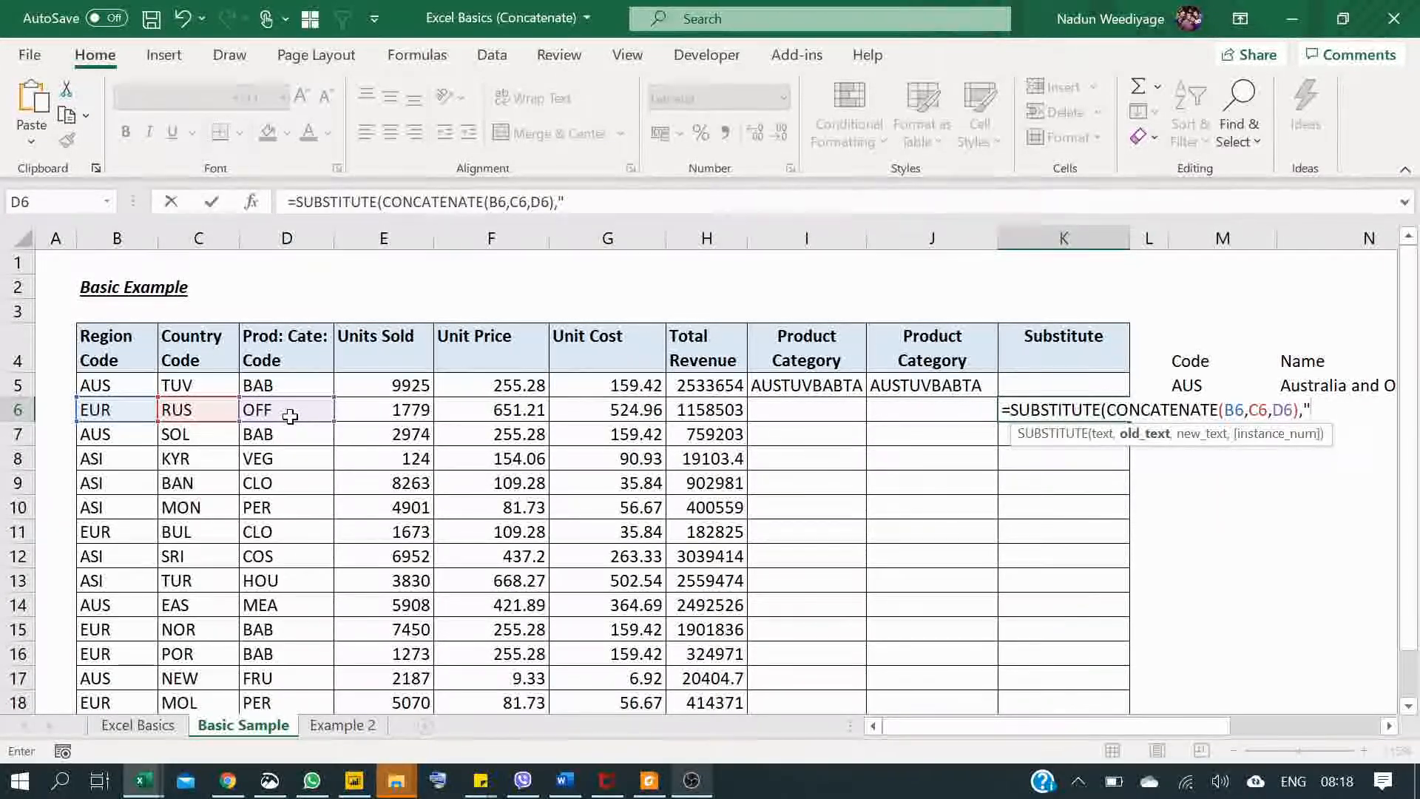
# Step: Complete the K6 formula with "RUS" as the old text and "ENG" as the new text, and enter it
pyautogui.write('RUS')
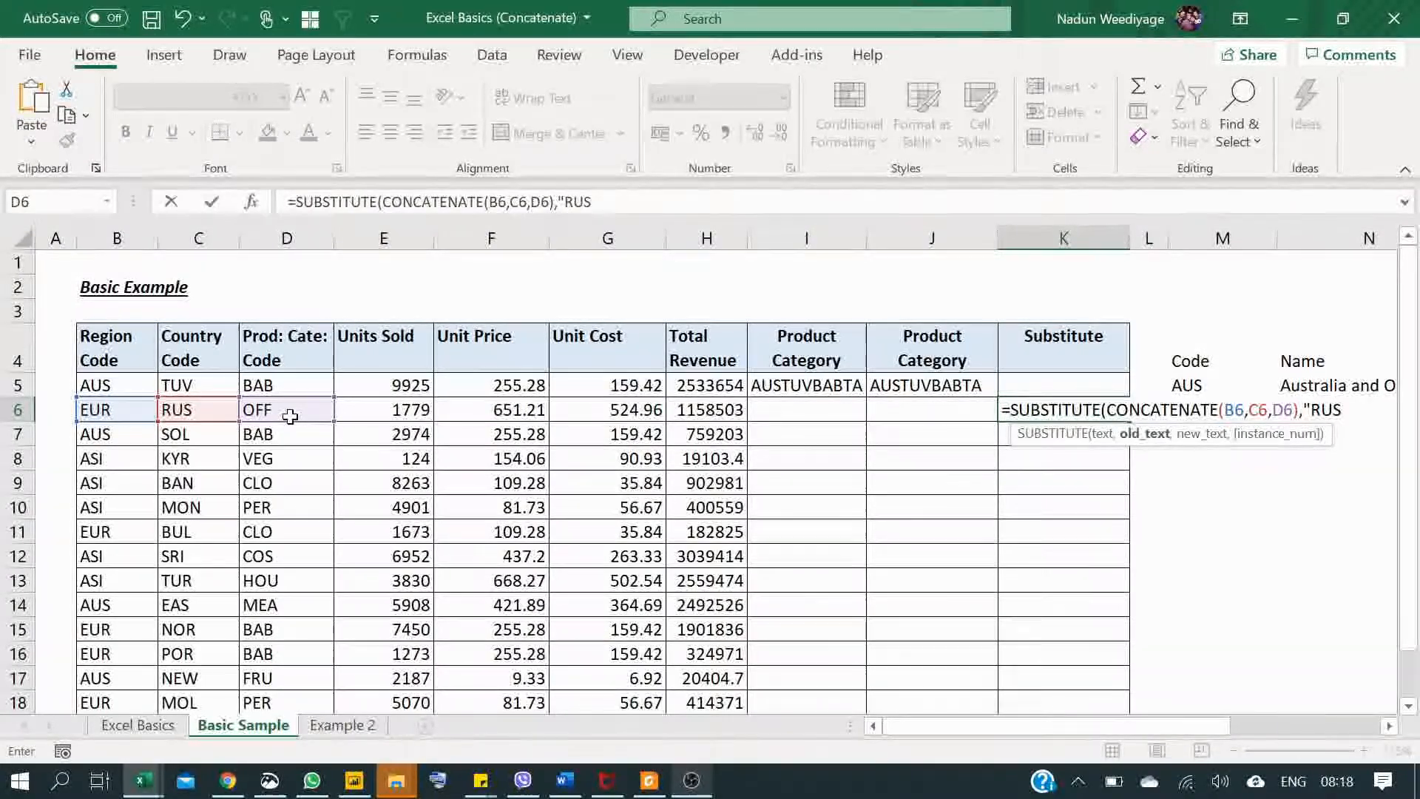
pyautogui.write('",')
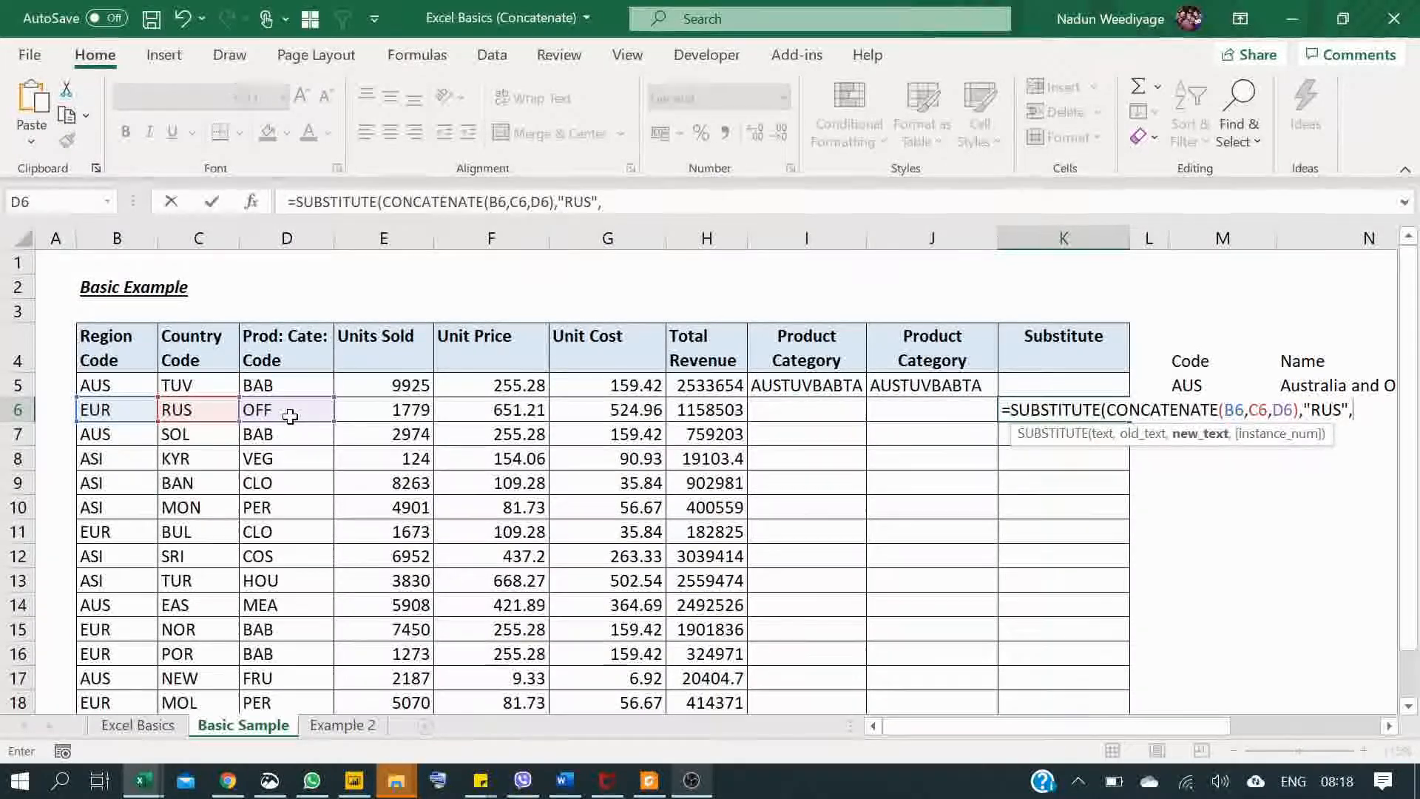
pyautogui.write('"')
pyautogui.write('E')
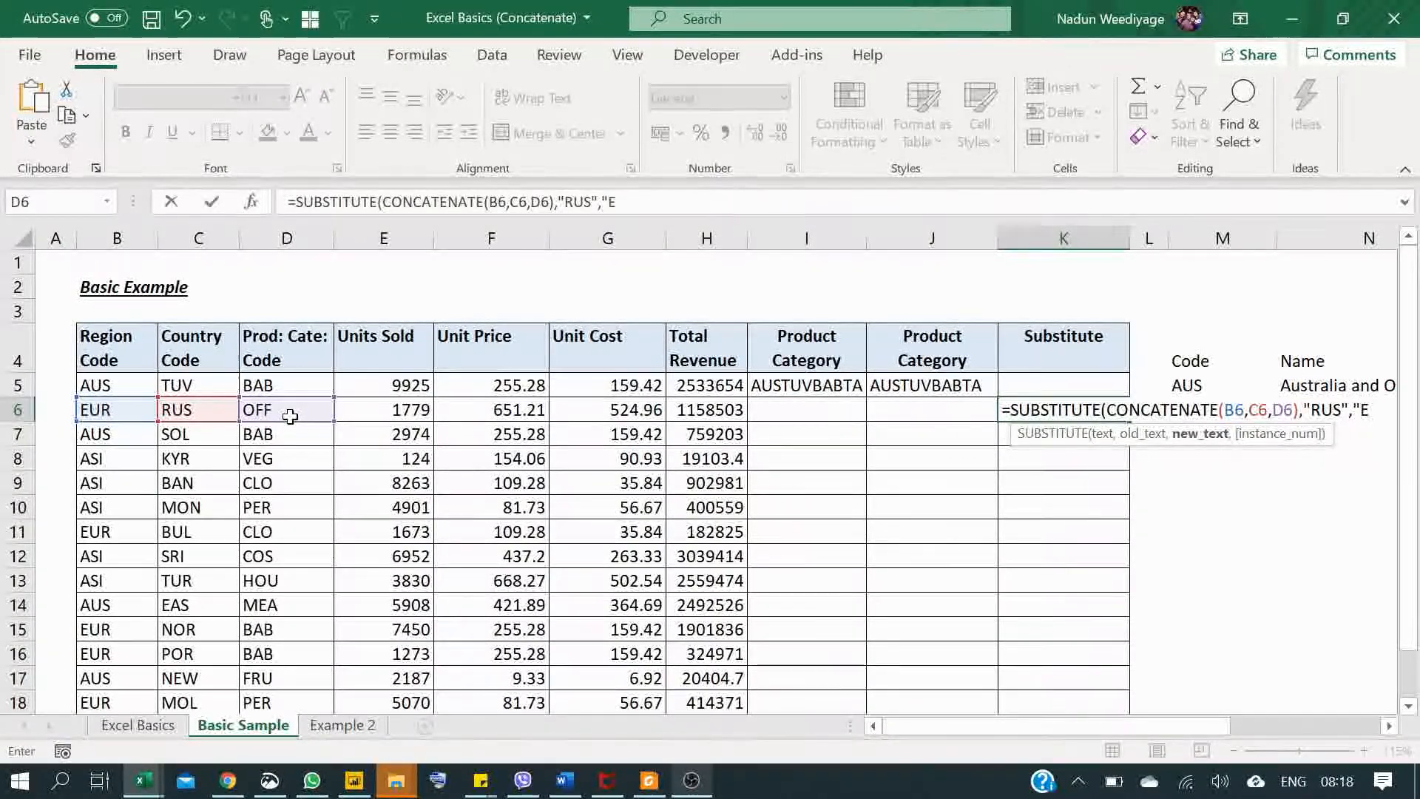
pyautogui.write('NG")')
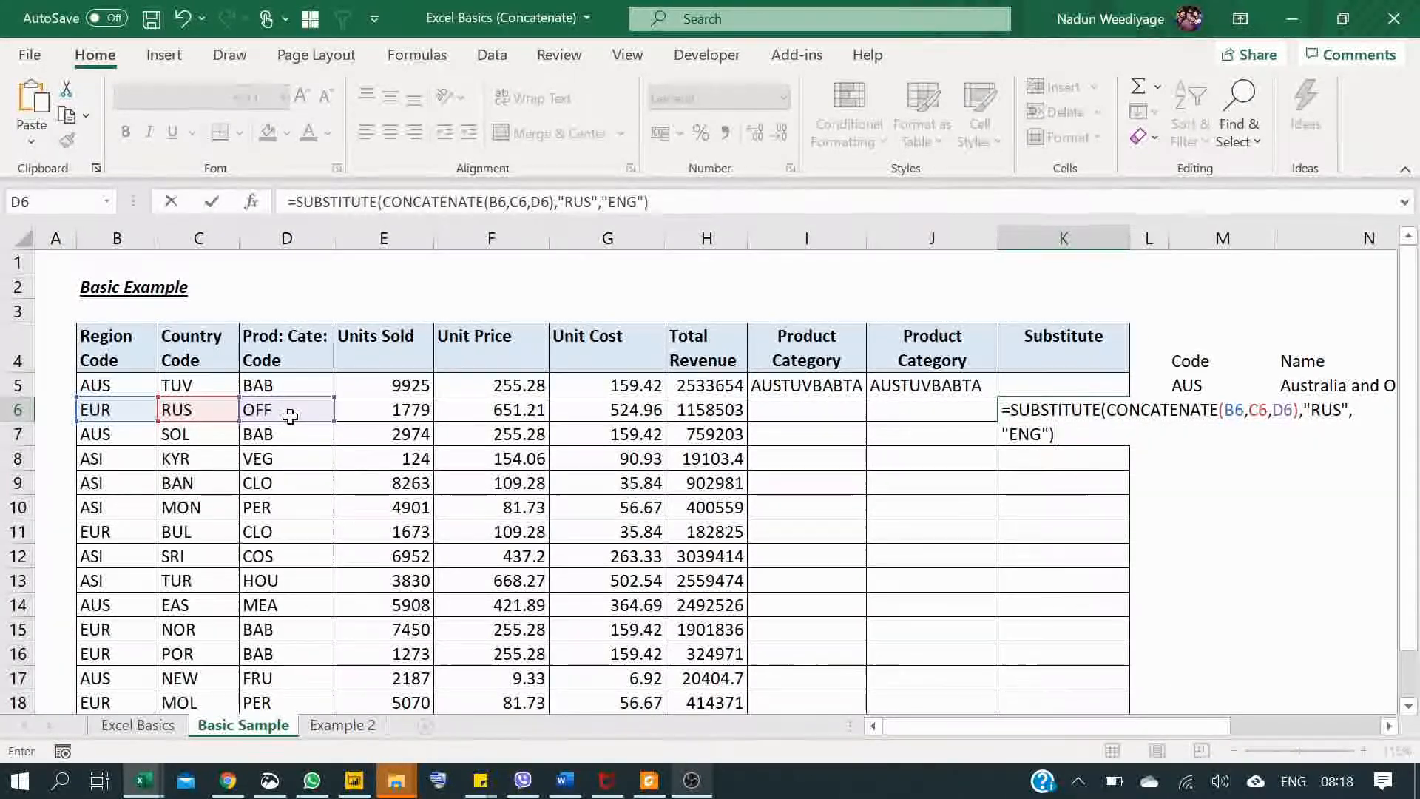
pyautogui.press('Return')
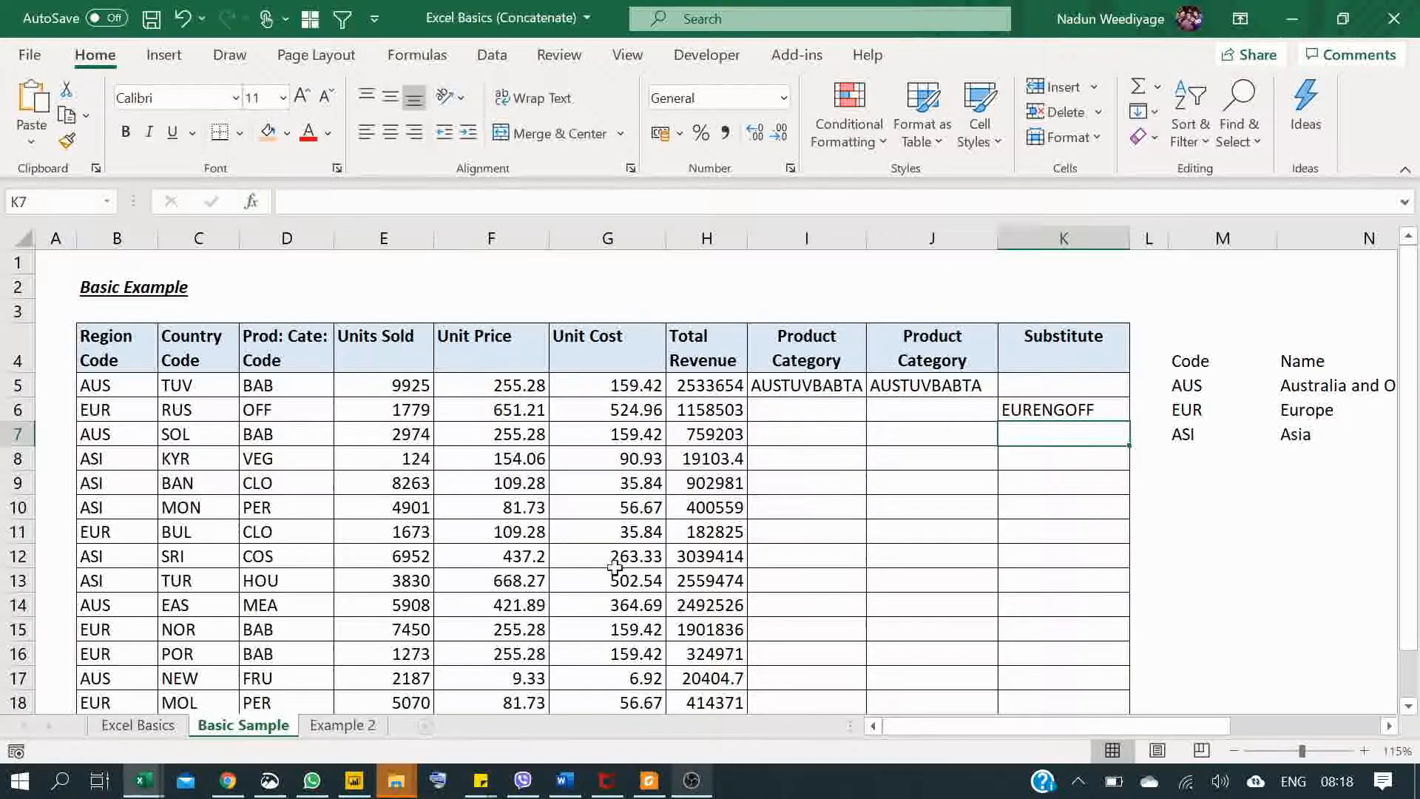
# Step: Copy the SUBSTITUTE formula from K6 up to K5 and down the rows below in the Substitute column
pyautogui.click(1045, 414)
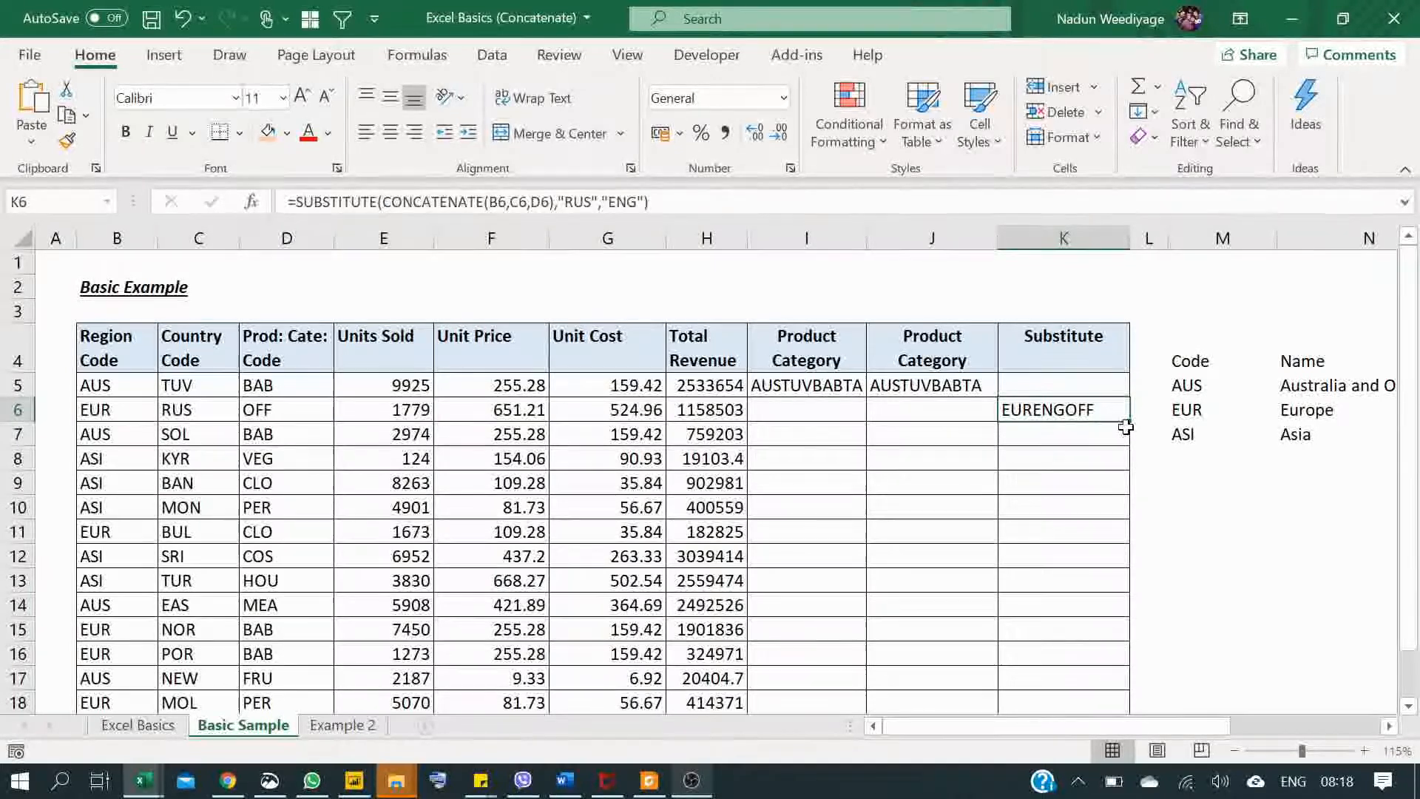
pyautogui.moveTo(1129, 420); pyautogui.dragTo(1119, 374)
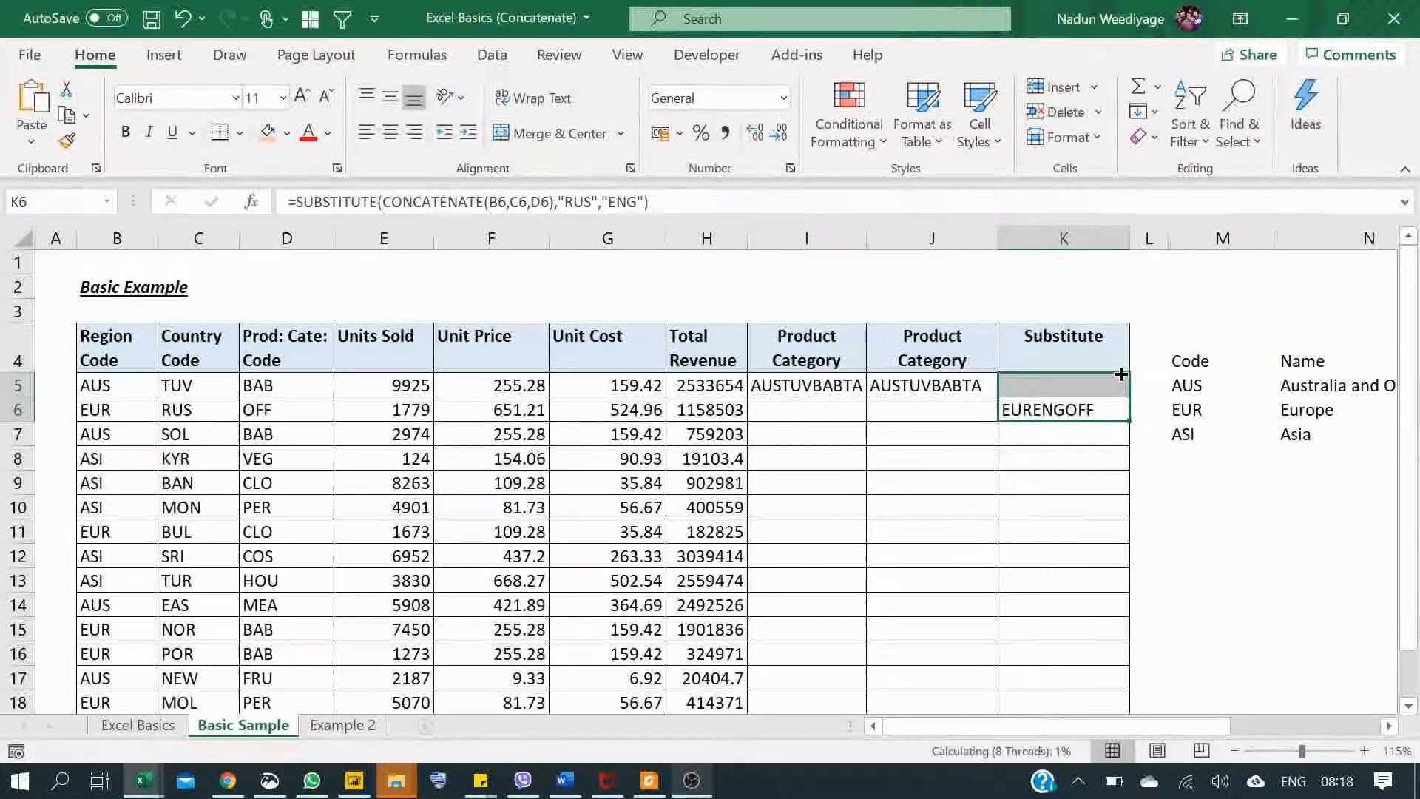
pyautogui.click(1061, 384)
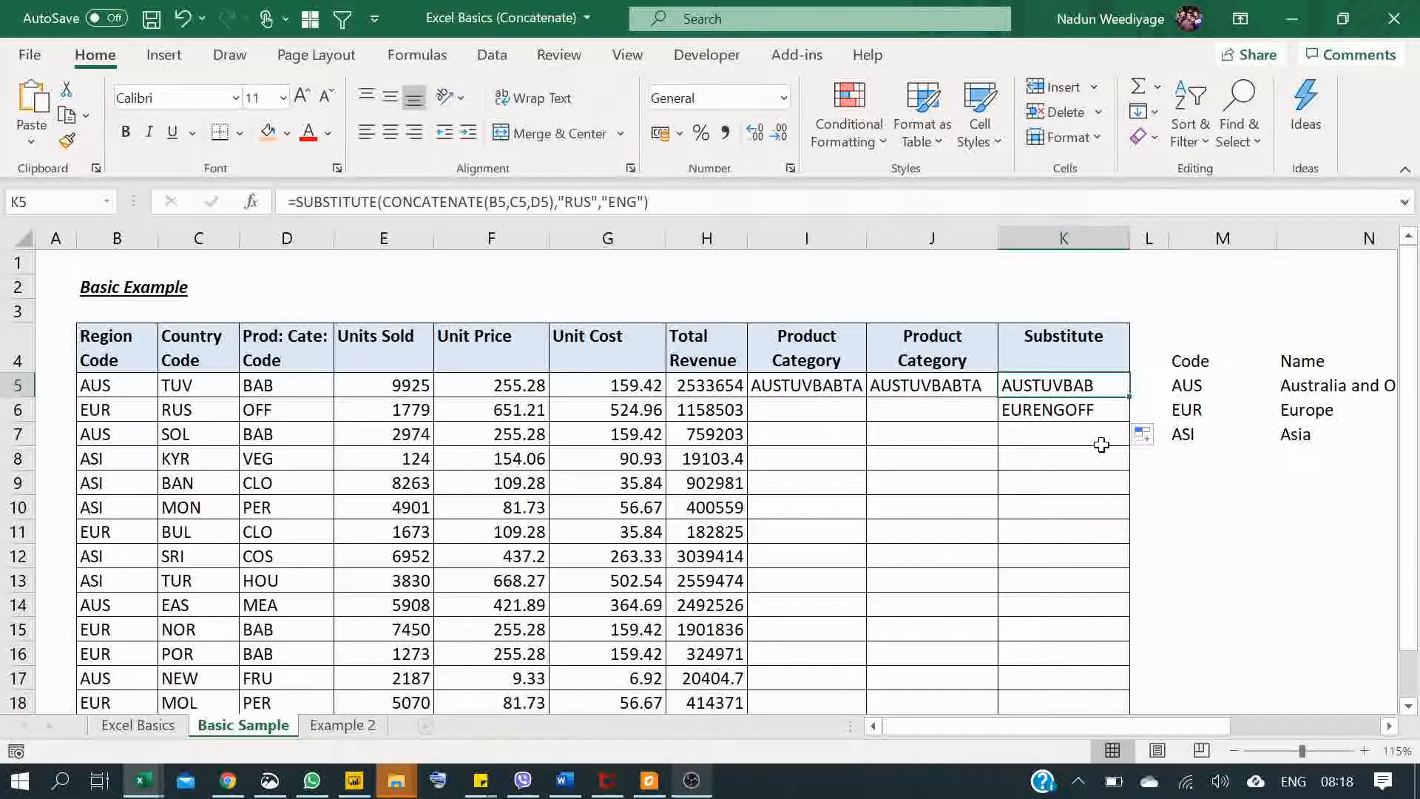
pyautogui.click(1102, 406)
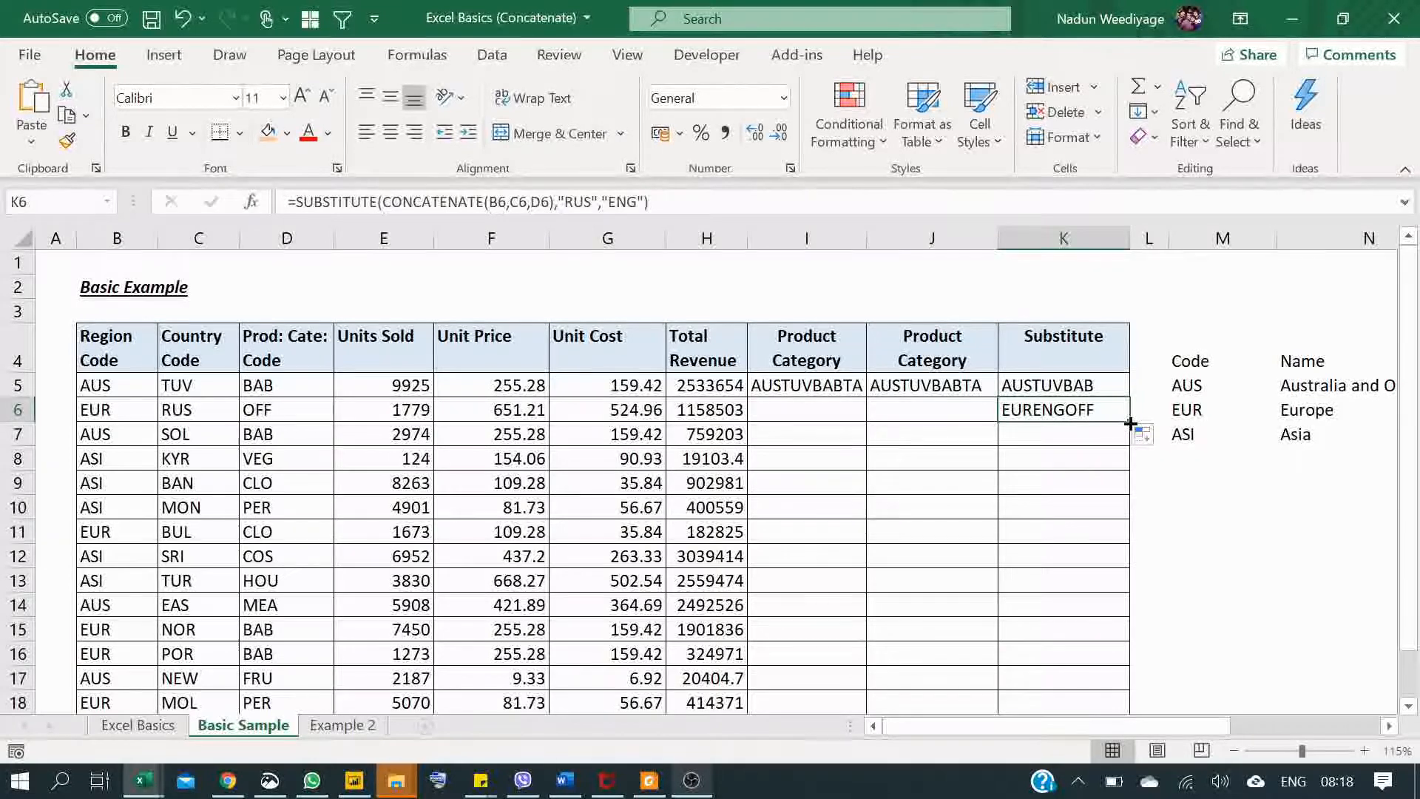
pyautogui.moveTo(1130, 423); pyautogui.dragTo(1122, 667)
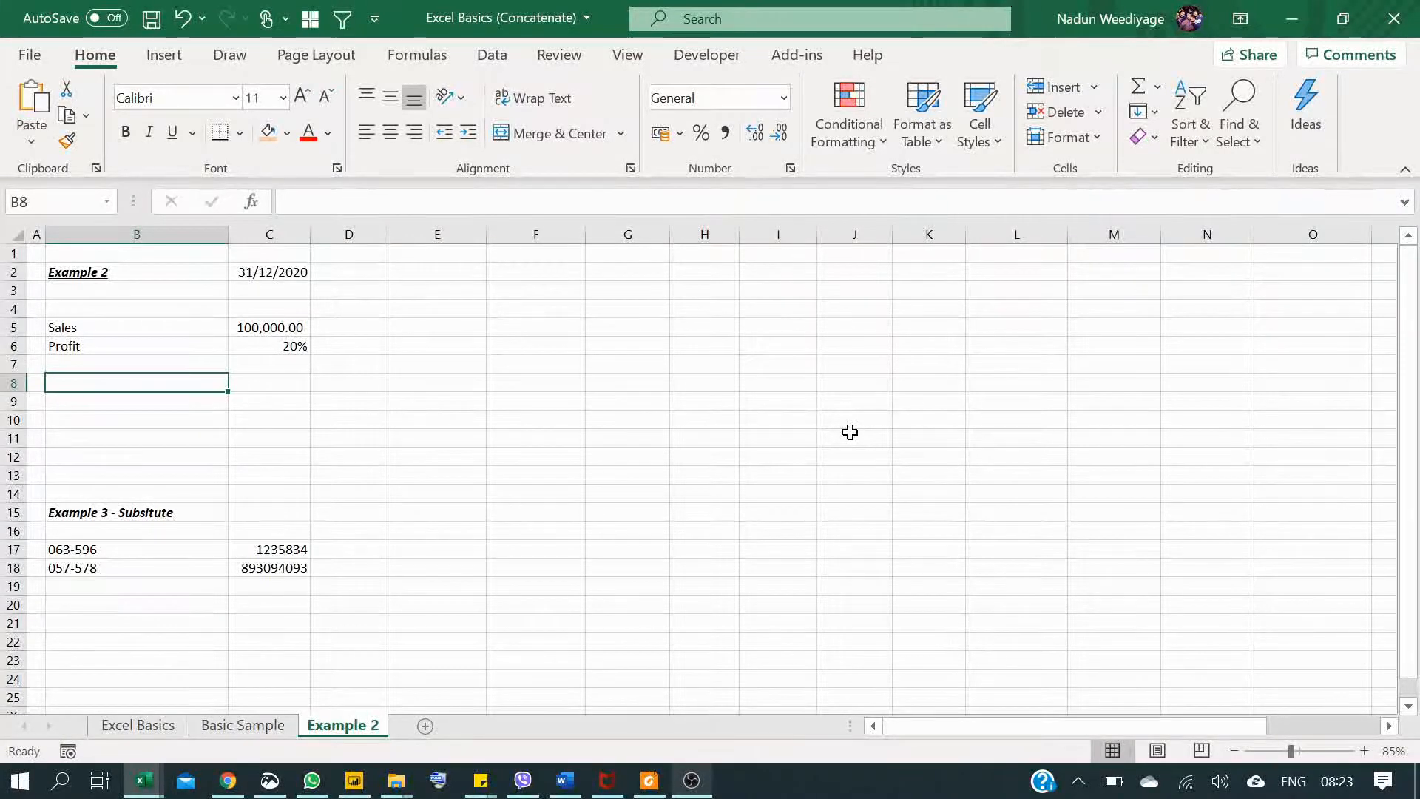
# Step: On the Example 2 sheet, enter =C5*C6 in cell C8 to calculate the profit amount from sales and profit rate
pyautogui.click(299, 377)
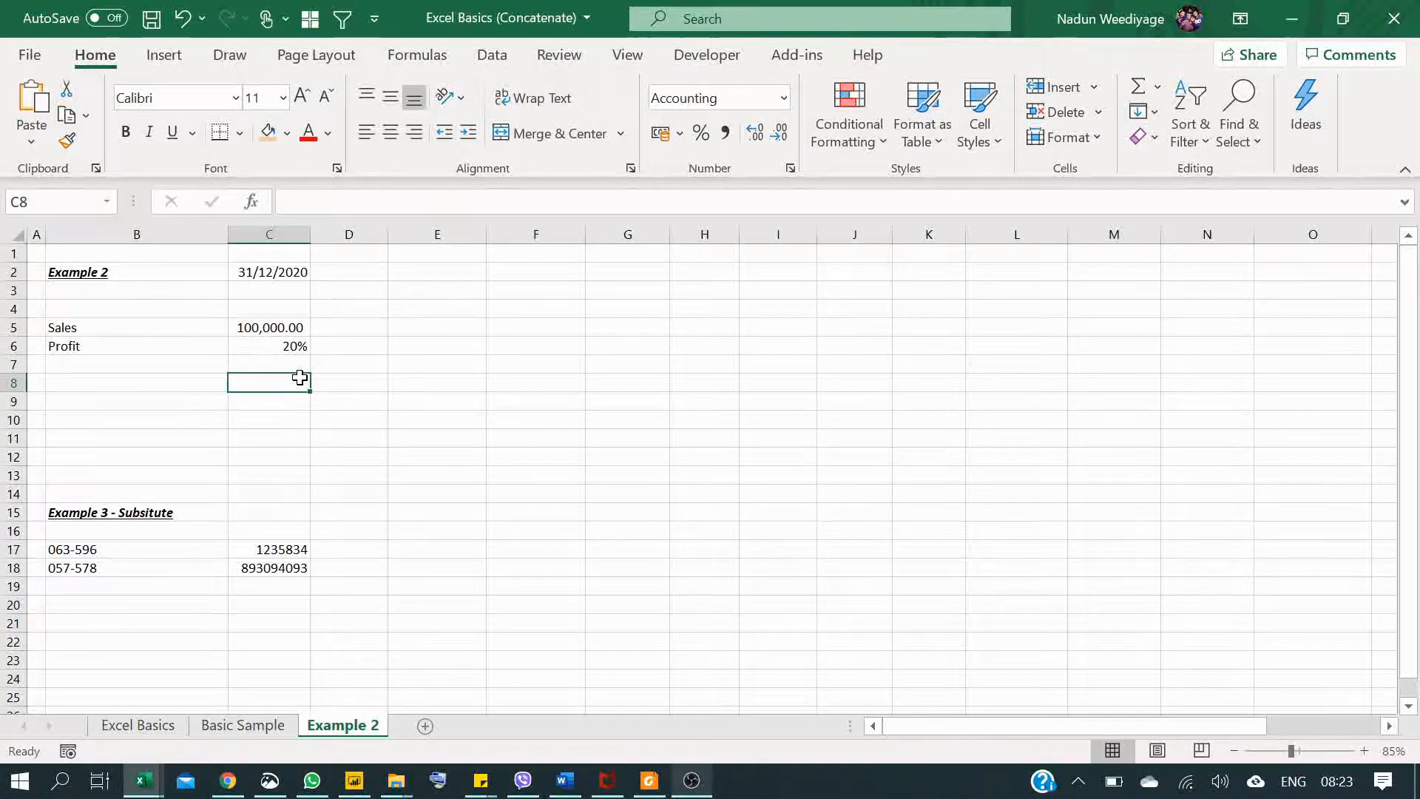
pyautogui.write('=')
pyautogui.press('Up')
pyautogui.press('Up')
pyautogui.press('Up')
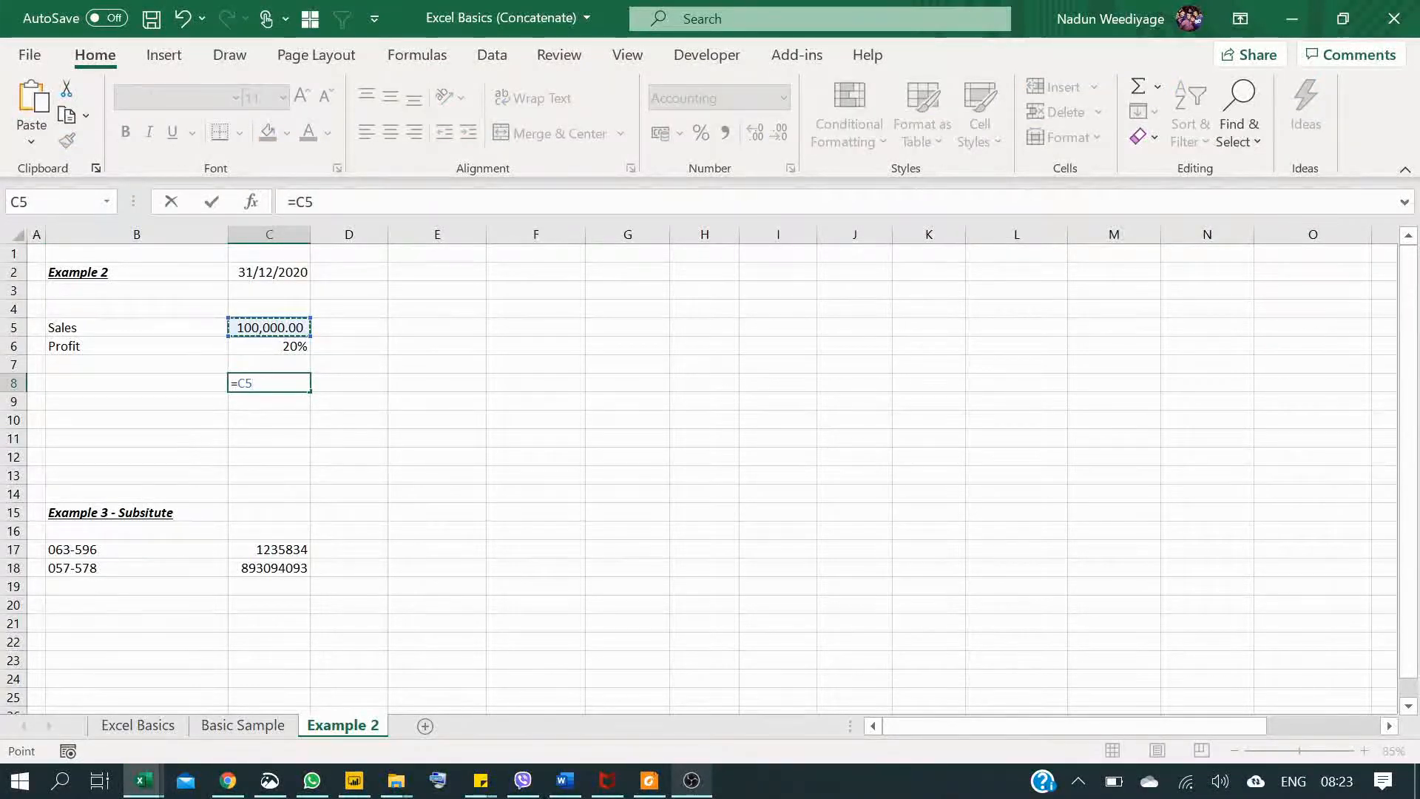
pyautogui.write('*')
pyautogui.press('Up')
pyautogui.press('Up')
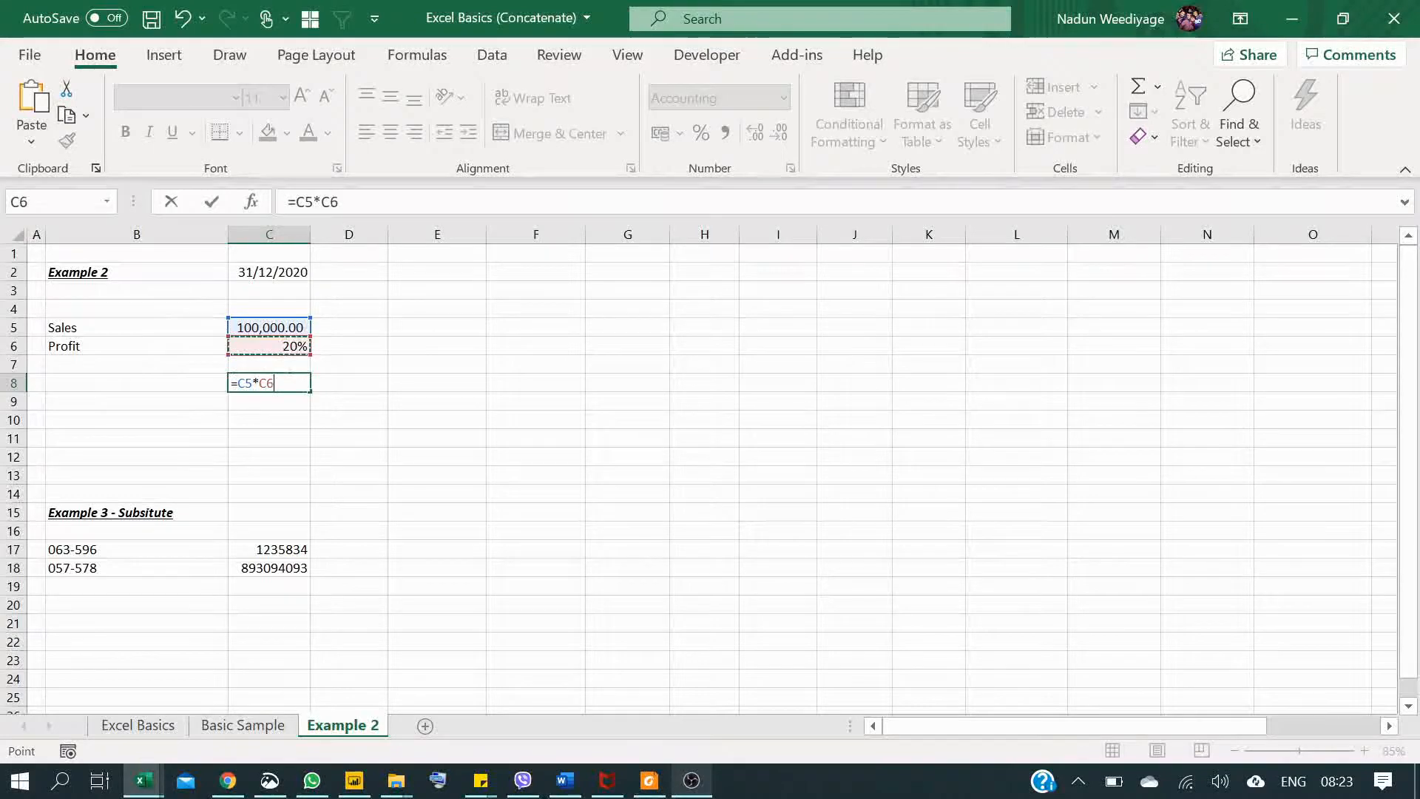
pyautogui.press('Return')
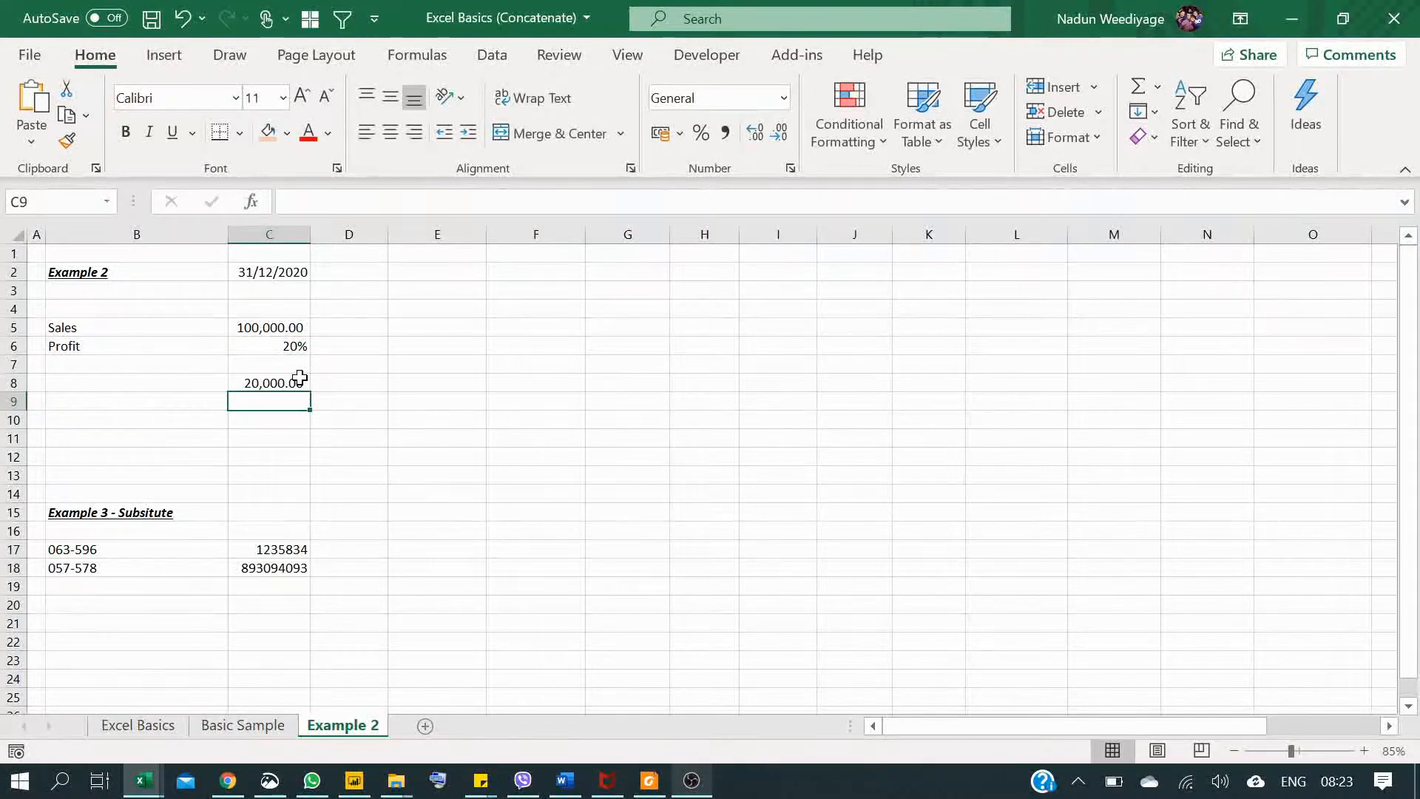
# Step: Begin a label formula in cell B8 with the text "Profit at ", including the trailing space
pyautogui.press('Up')
pyautogui.press('Left')
pyautogui.write('=')
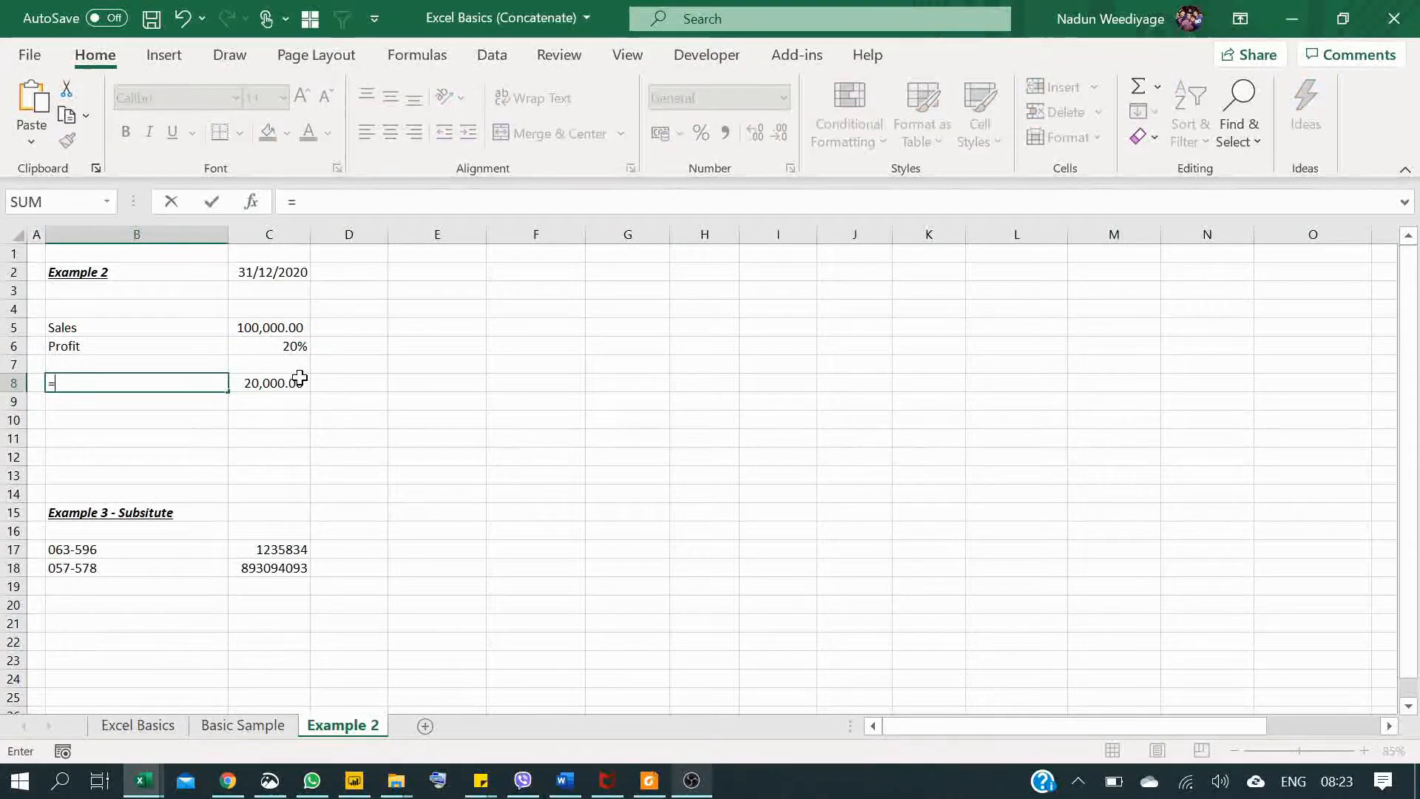
pyautogui.write('"')
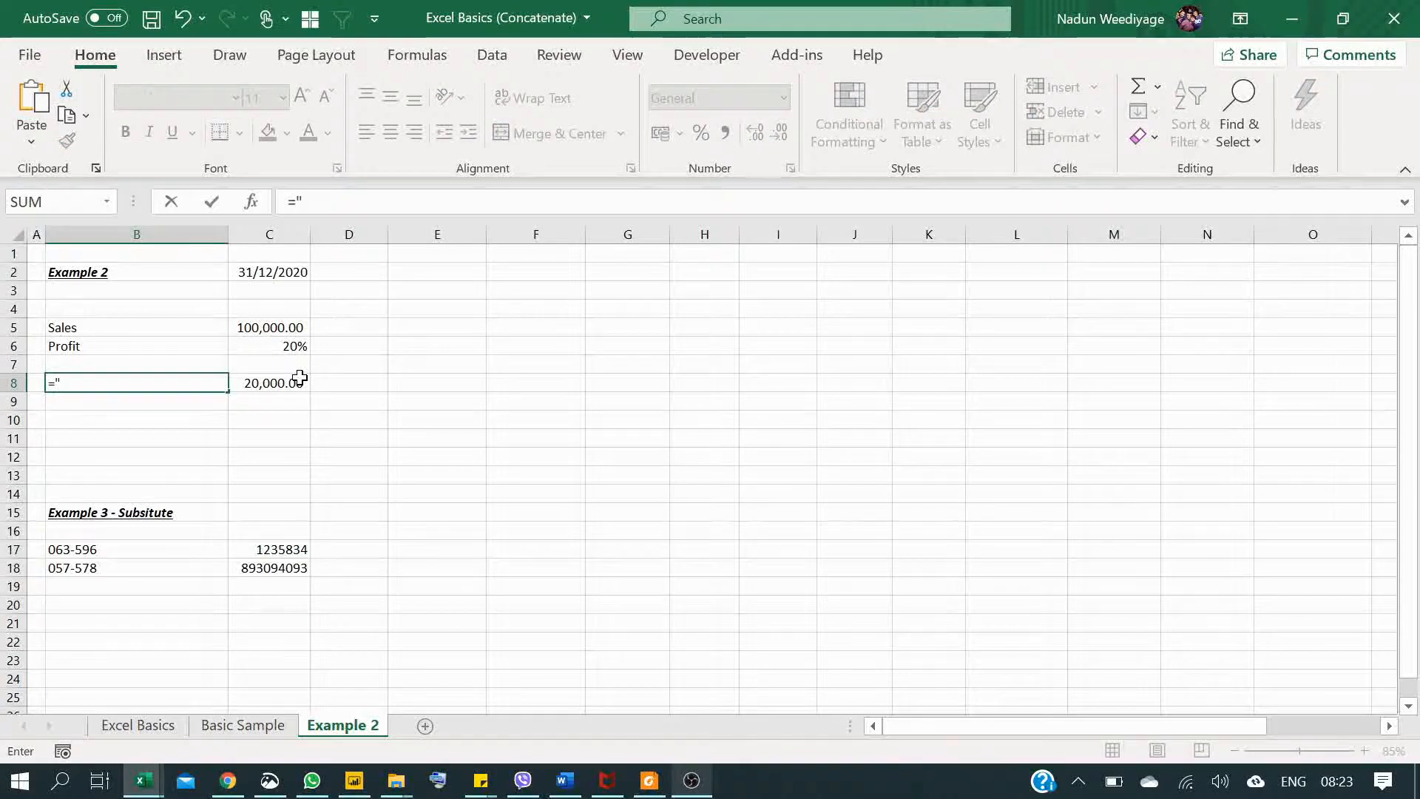
pyautogui.write('Fo')
pyautogui.press('BackSpace')
pyautogui.press('BackSpace')
pyautogui.write('P ofit')
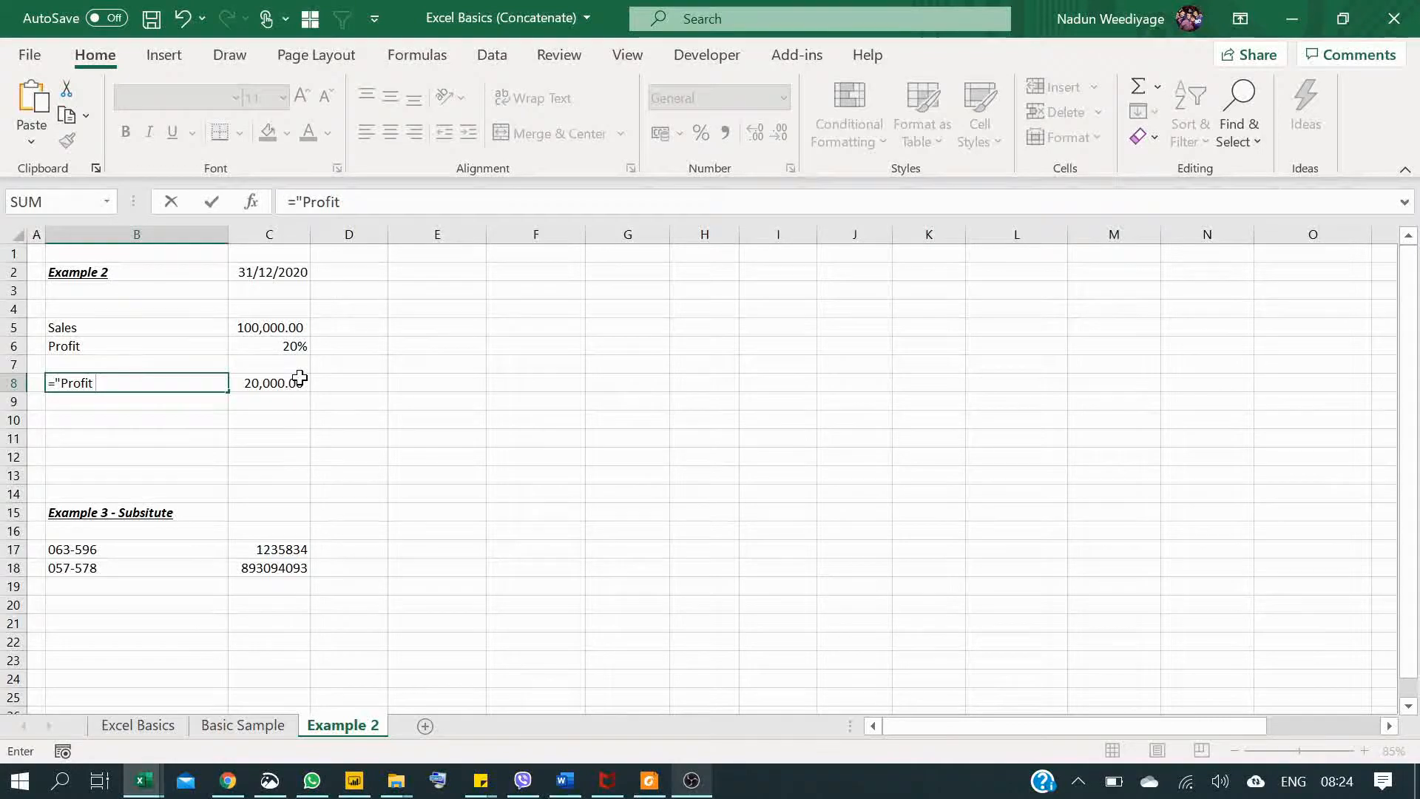
pyautogui.write('"')
pyautogui.press('BackSpace')
pyautogui.write('at "')
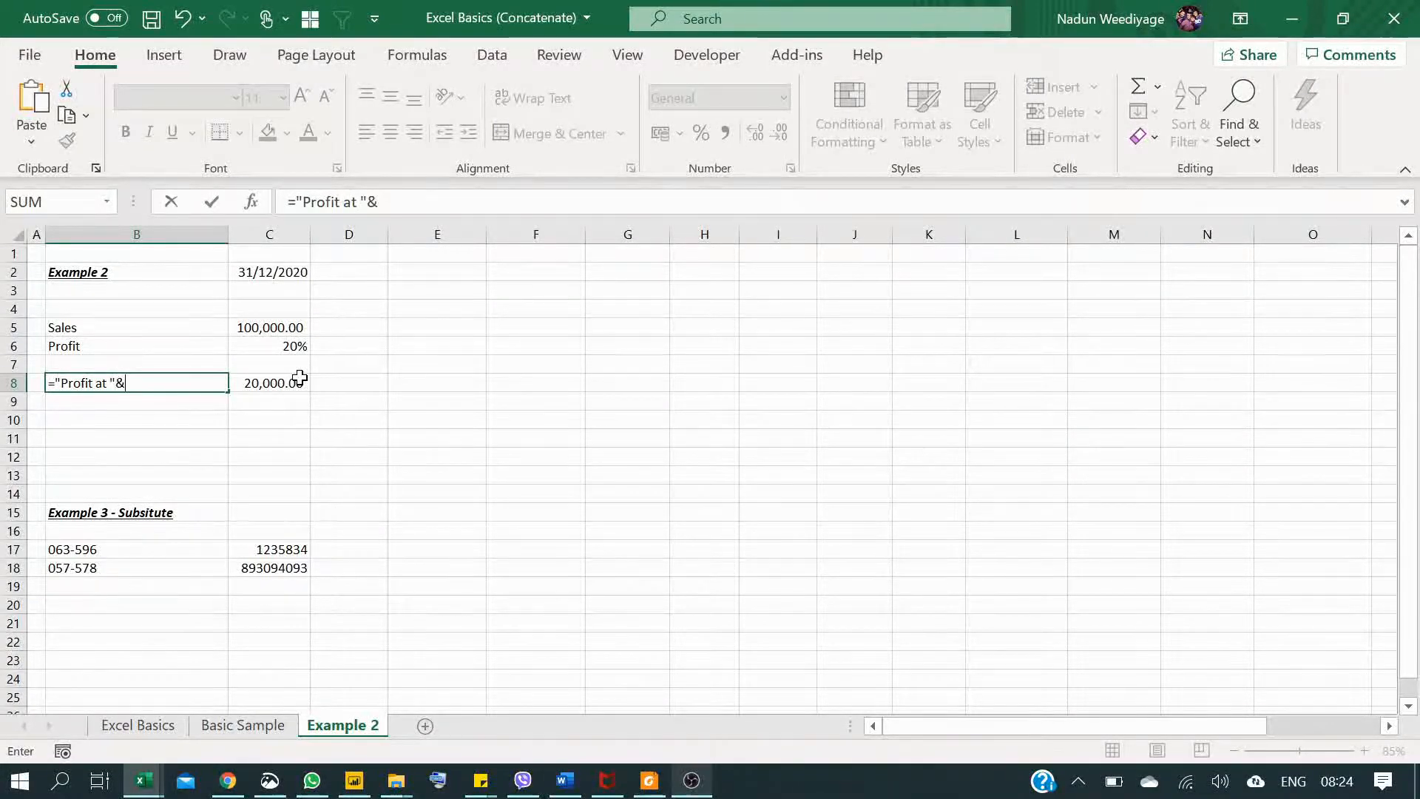
# Step: Append the profit rate as &C6*100&"%" to the B8 label formula and enter it
pyautogui.write('&')
pyautogui.click(281, 346)
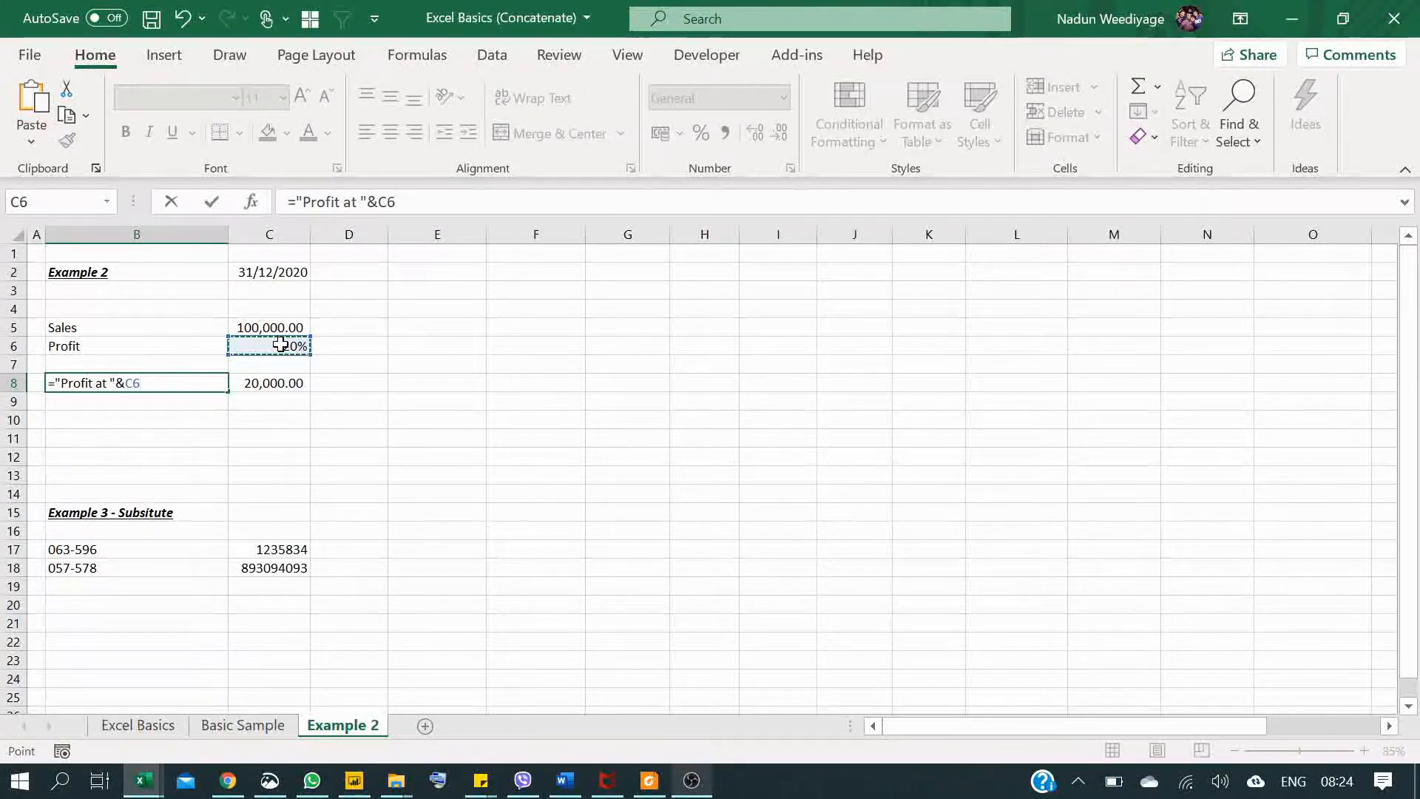
pyautogui.write('*100')
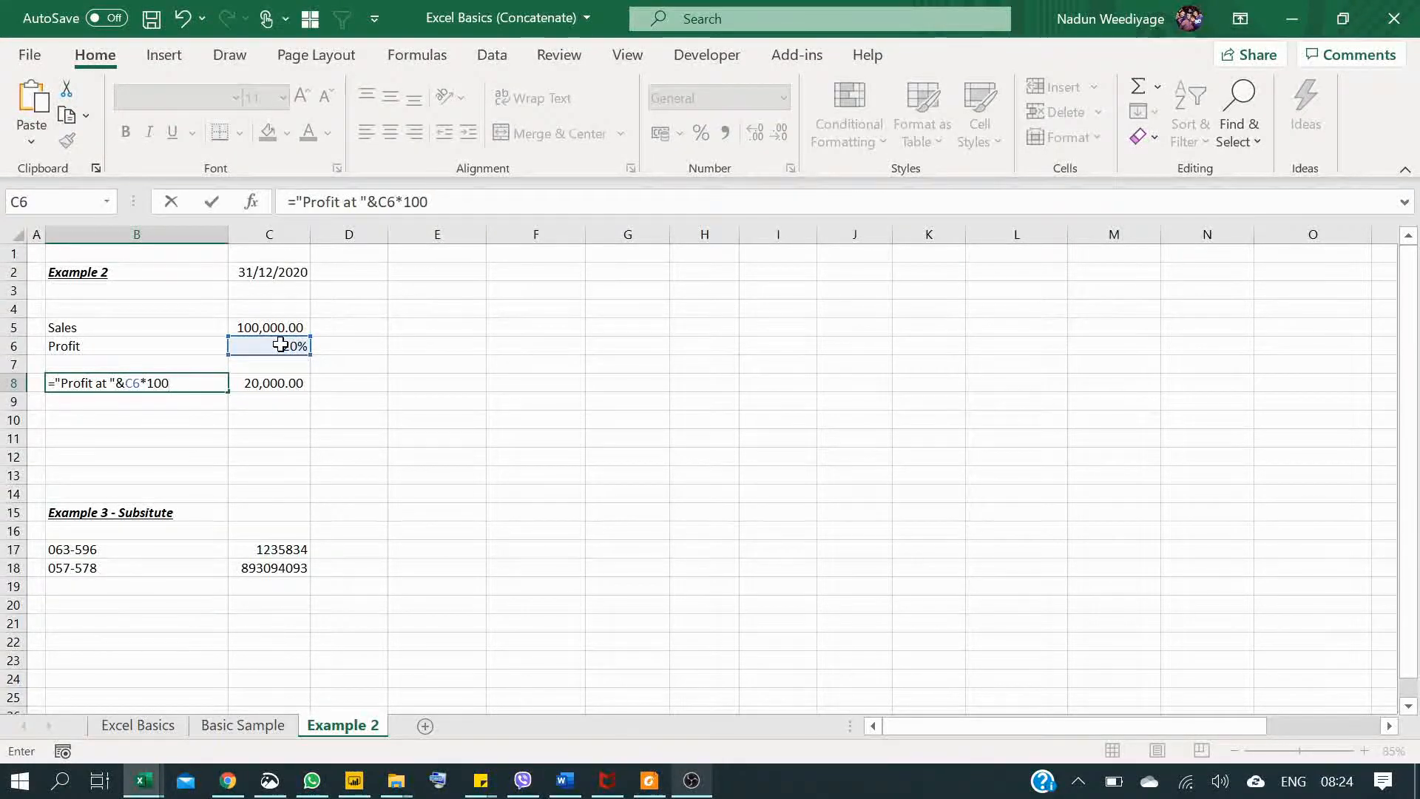
pyautogui.write('&')
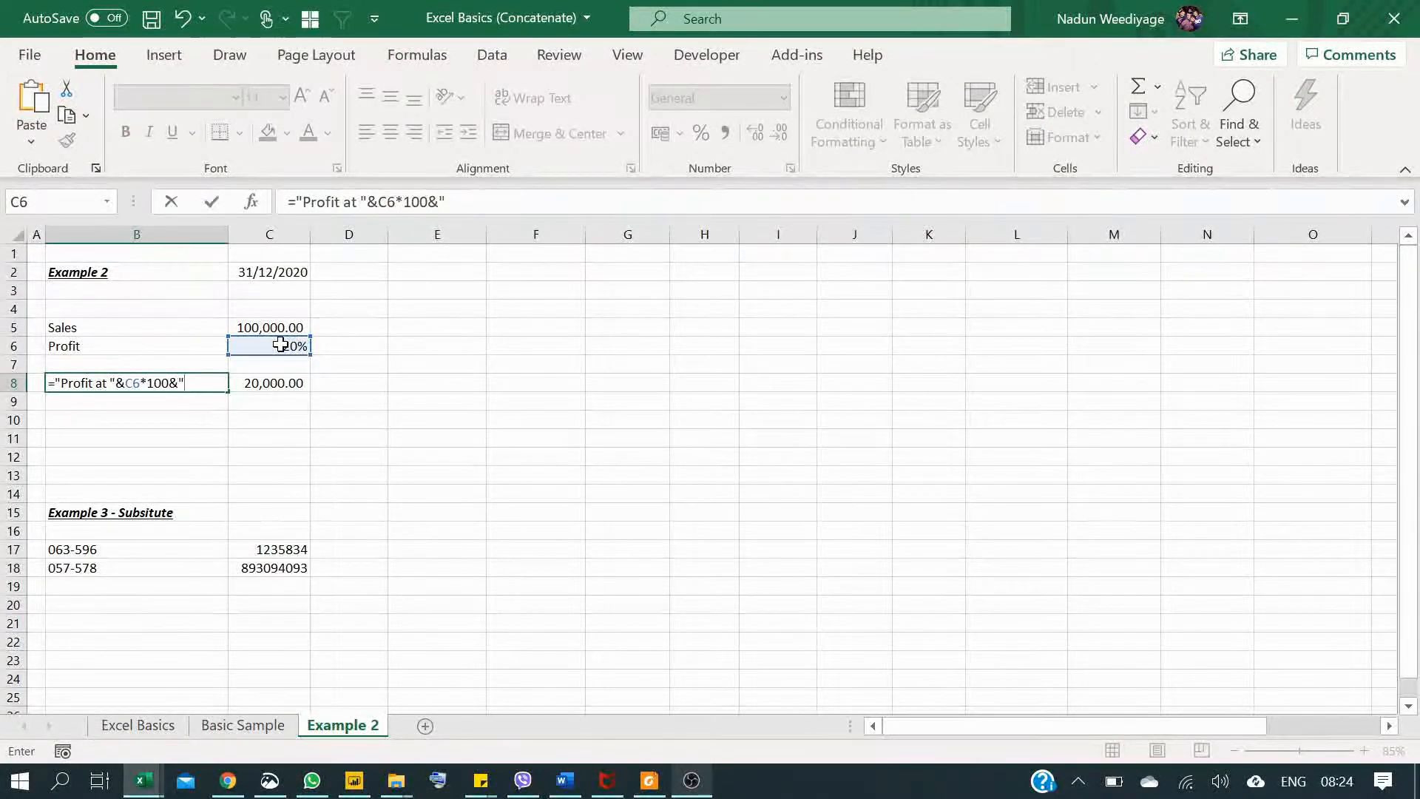
pyautogui.write('%"')
pyautogui.press('Return')
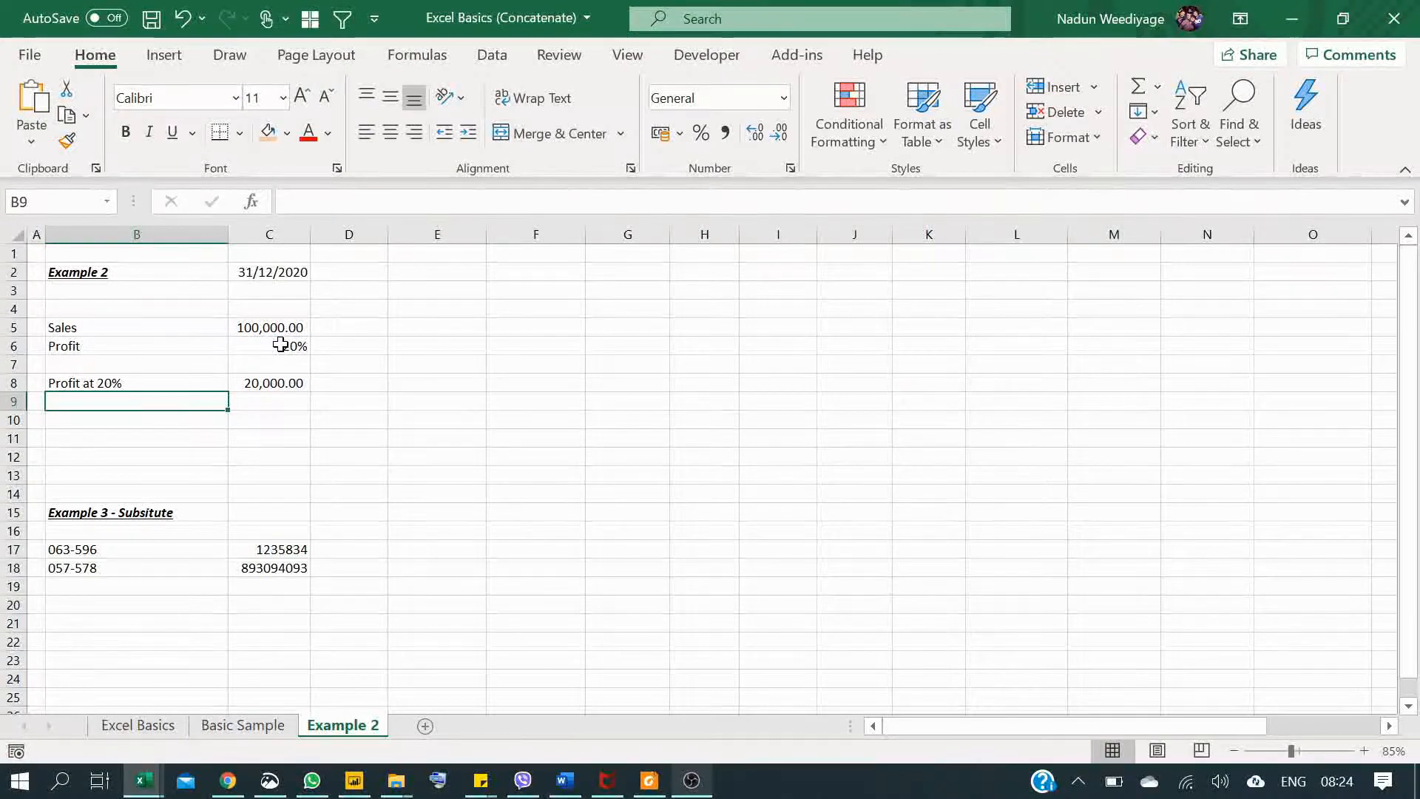
# Step: Set the profit rate in cell C6 to 30% and check the label in B8 and the amount in C8
pyautogui.click(180, 381)
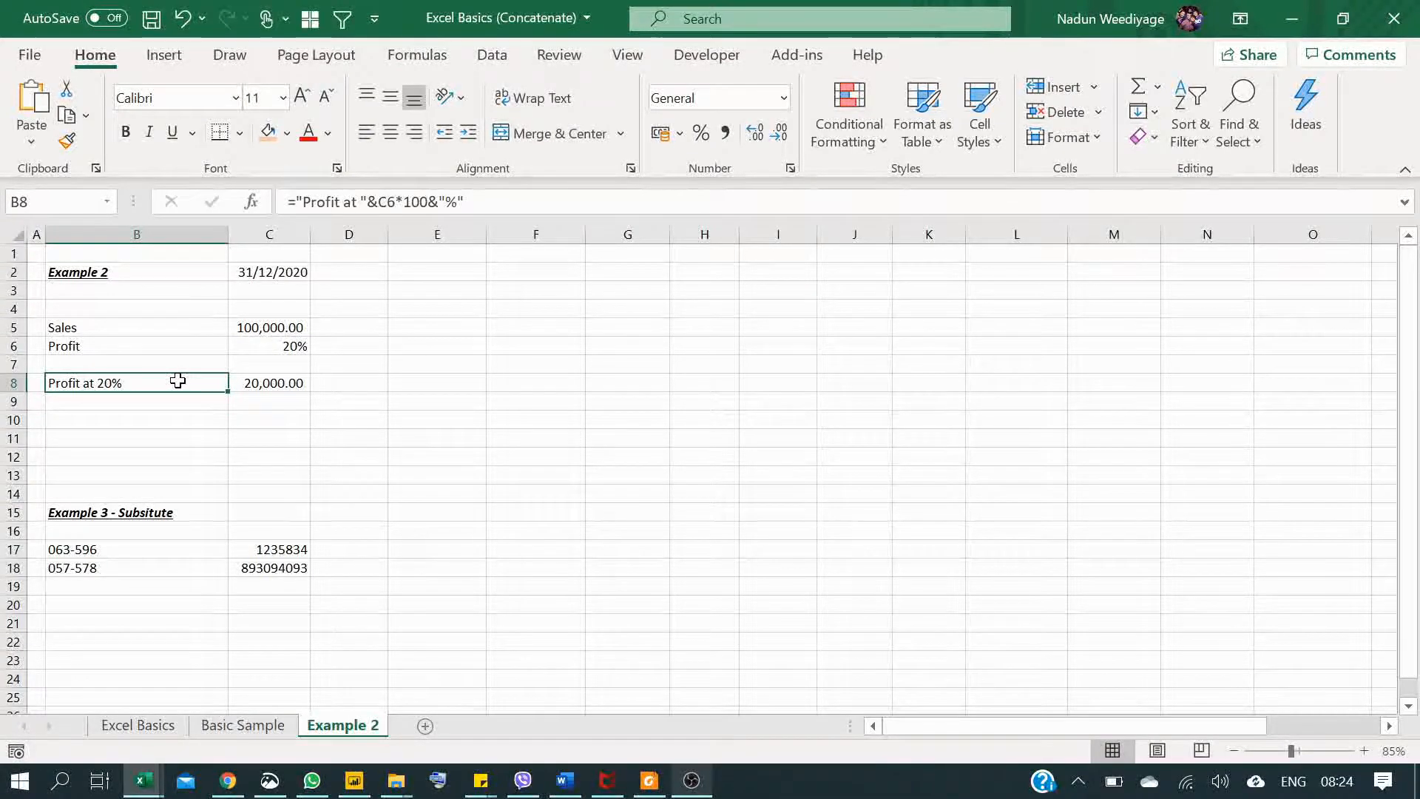
pyautogui.click(294, 349)
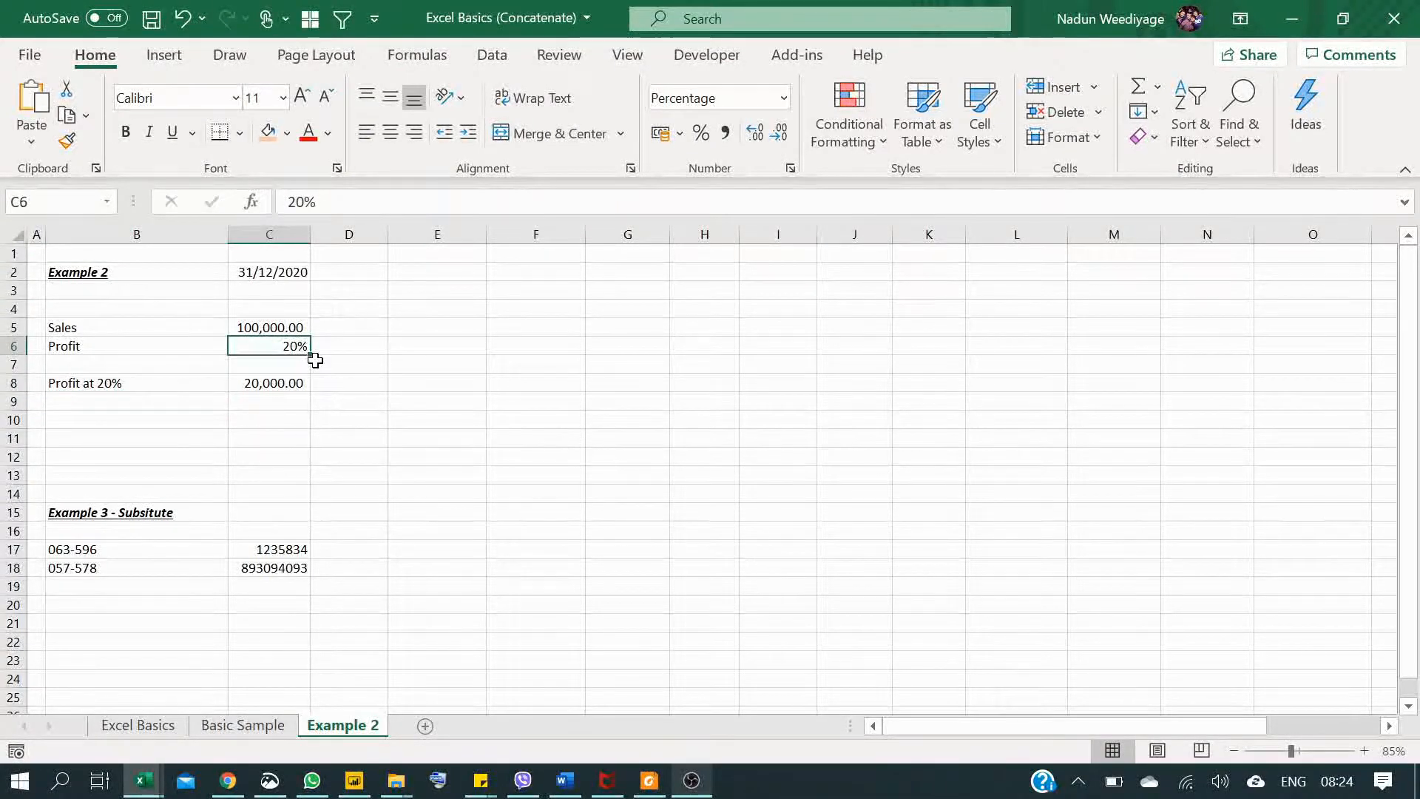
pyautogui.write('30')
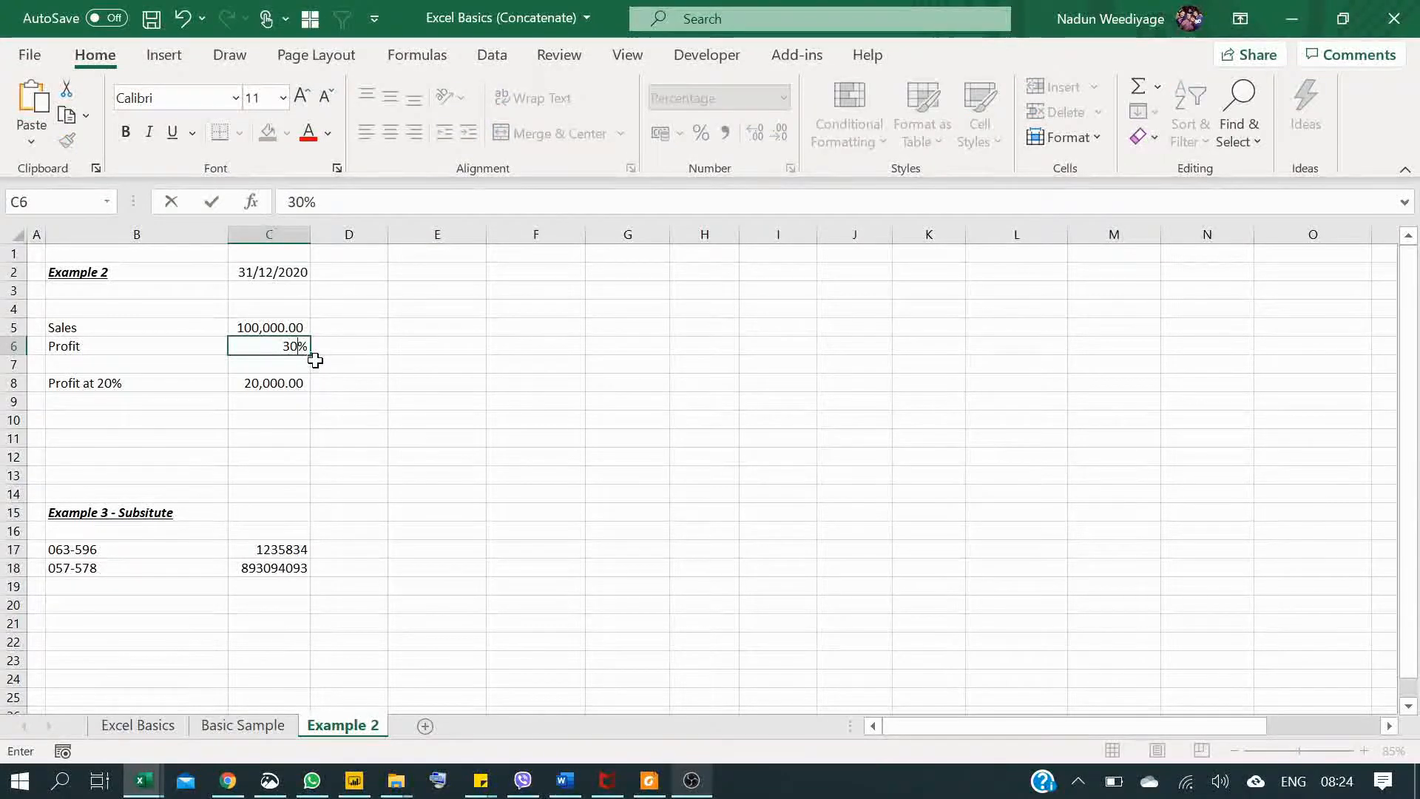
pyautogui.press('Return')
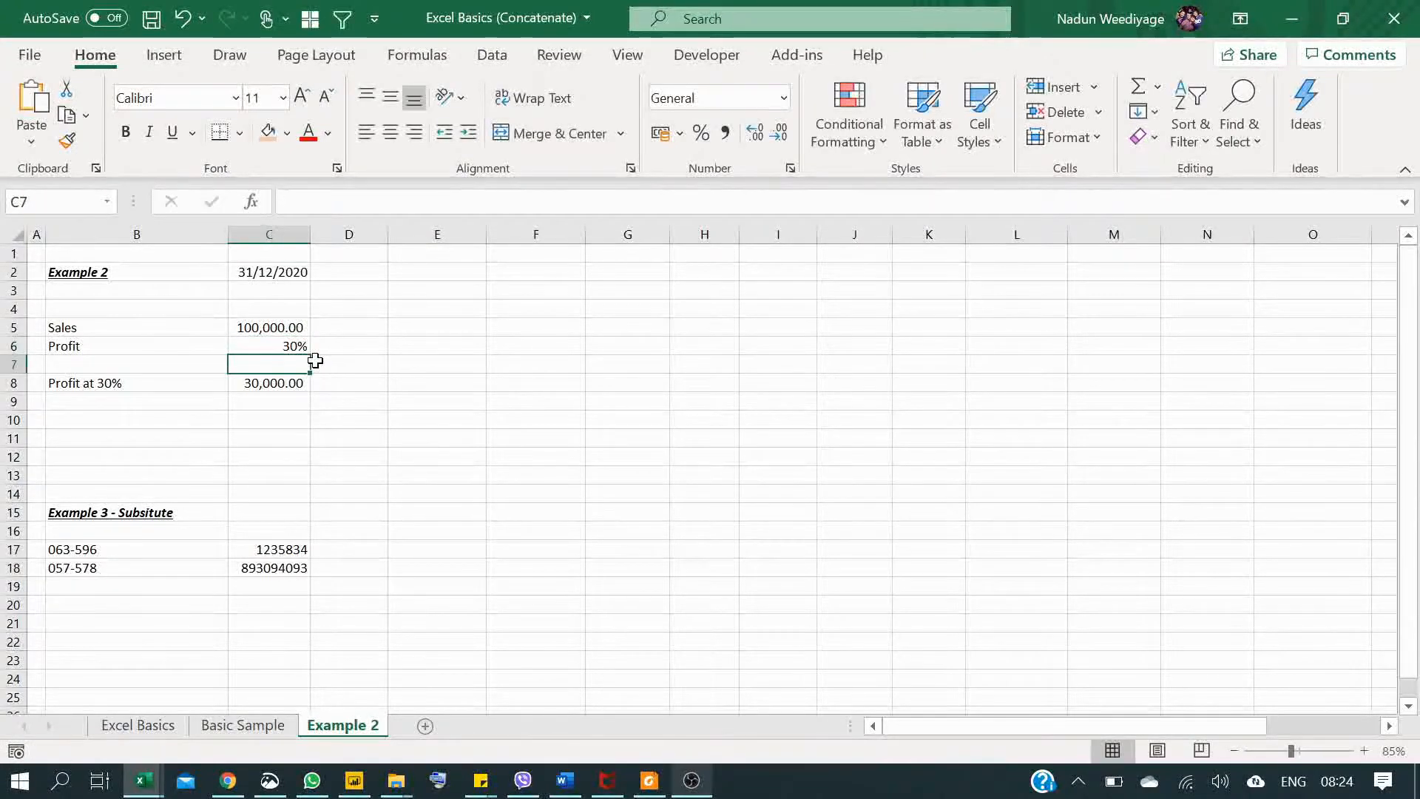
pyautogui.click(146, 385)
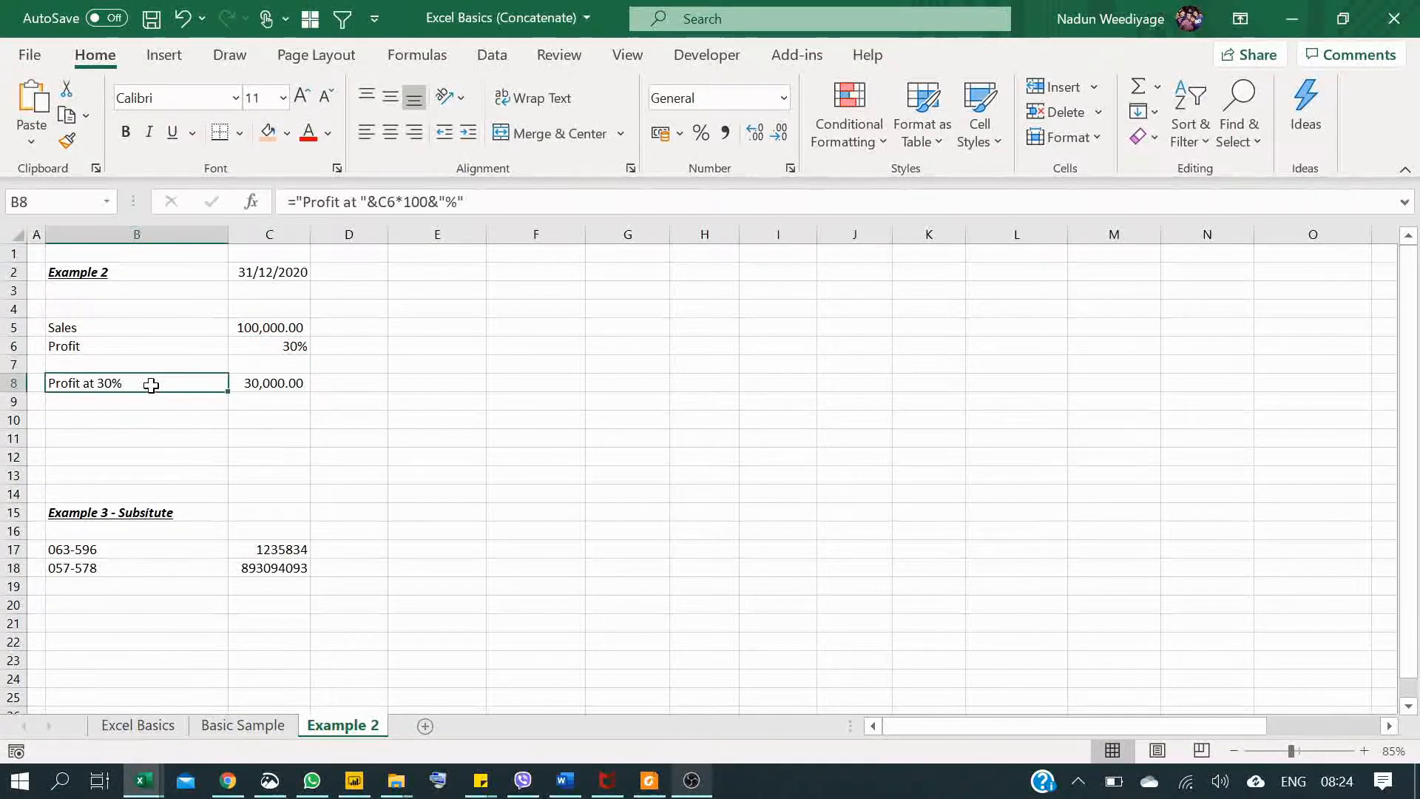
pyautogui.click(253, 384)
# Step: Extend the text after the percent sign in the B8 label formula with " in year ", including the trailing space
pyautogui.click(175, 379)
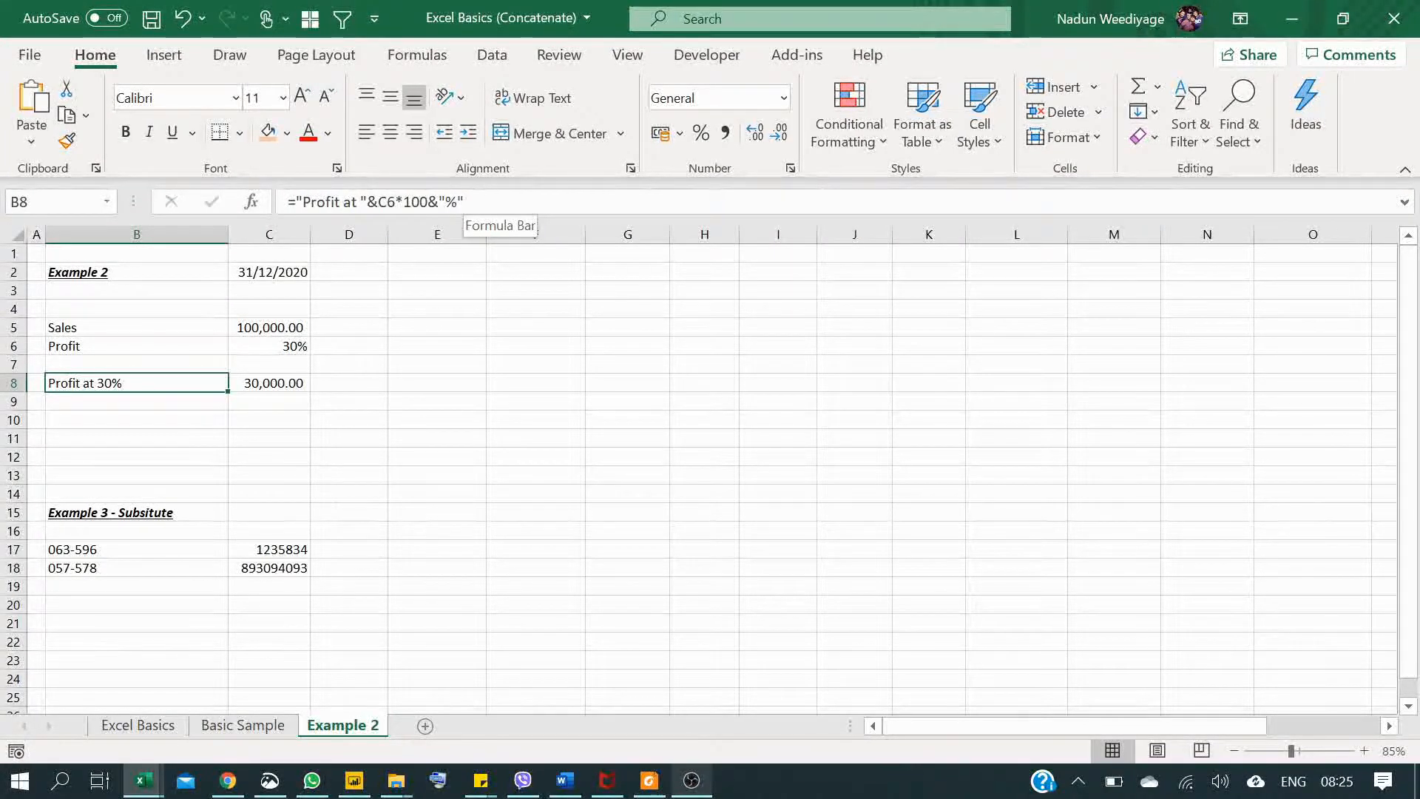
pyautogui.click(464, 202)
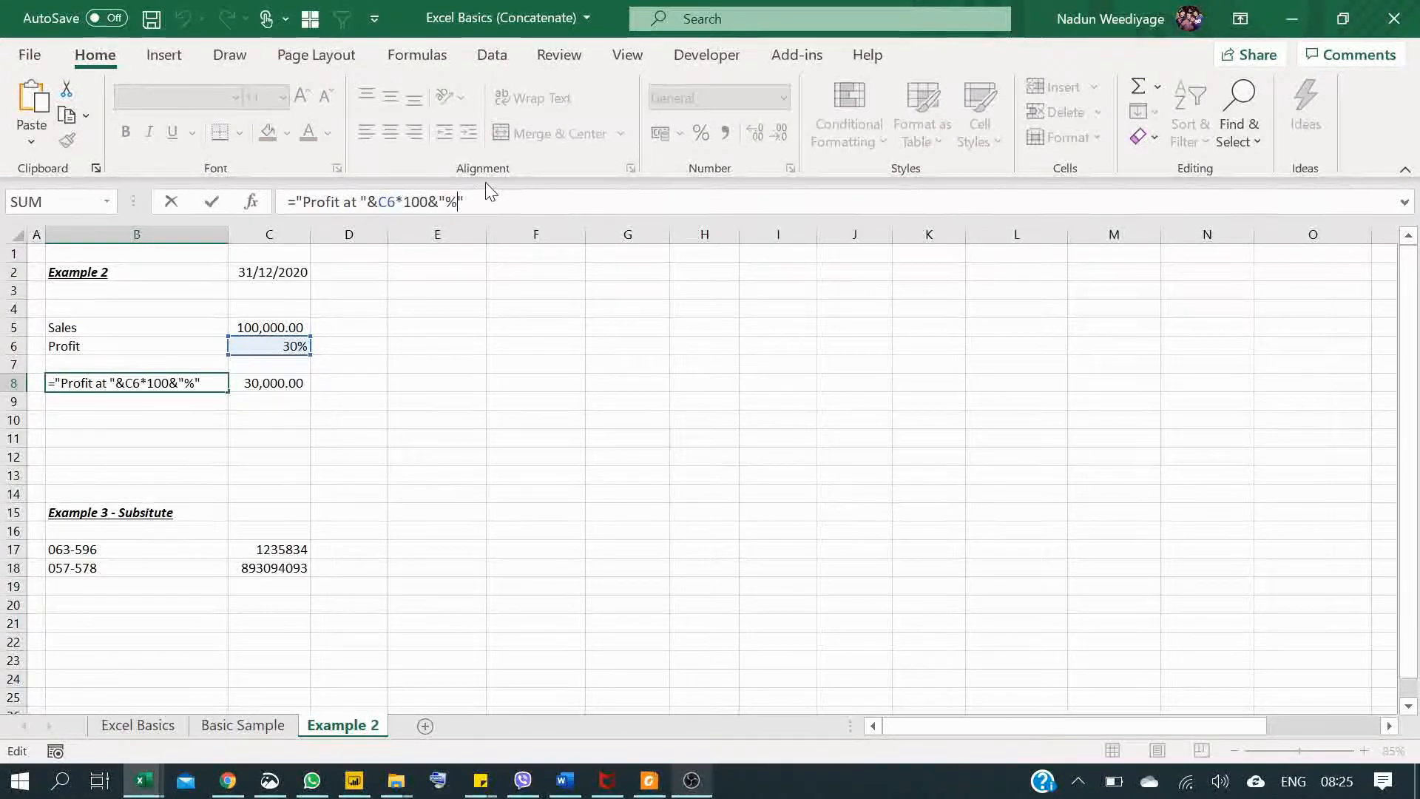
pyautogui.write('in ')
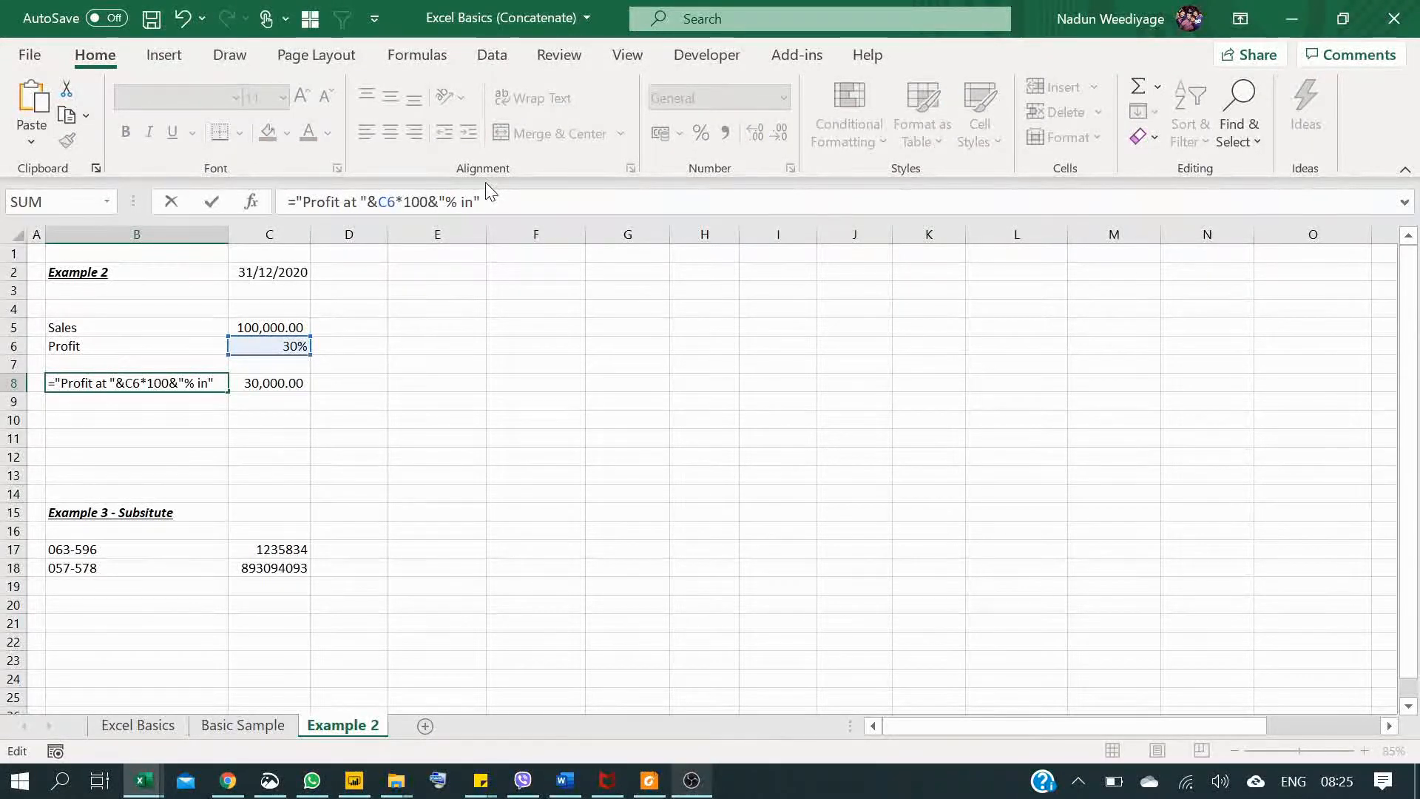
pyautogui.write('year')
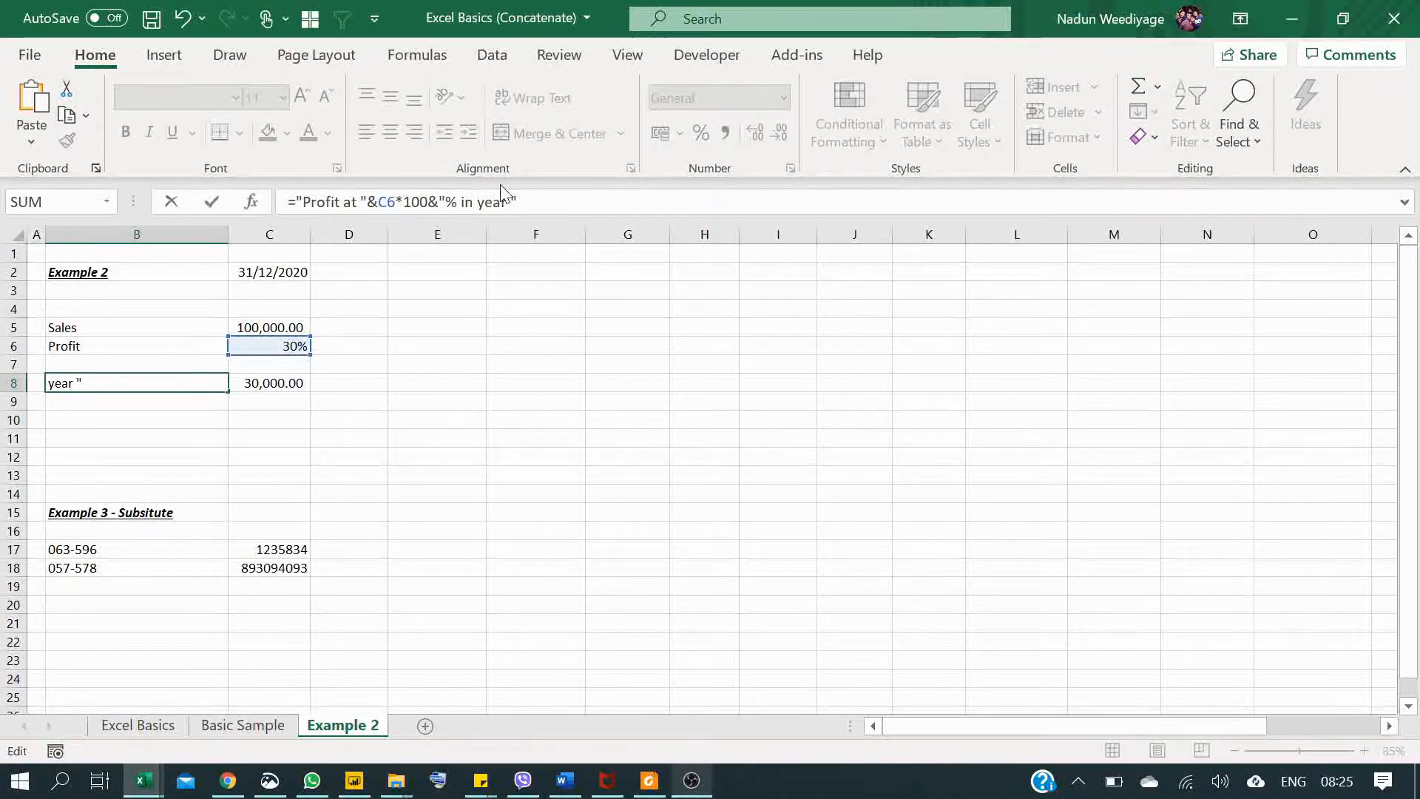
# Step: Append &Year(C2) to the B8 label formula to add the year of the date, and enter it
pyautogui.press('Right')
pyautogui.write('^')
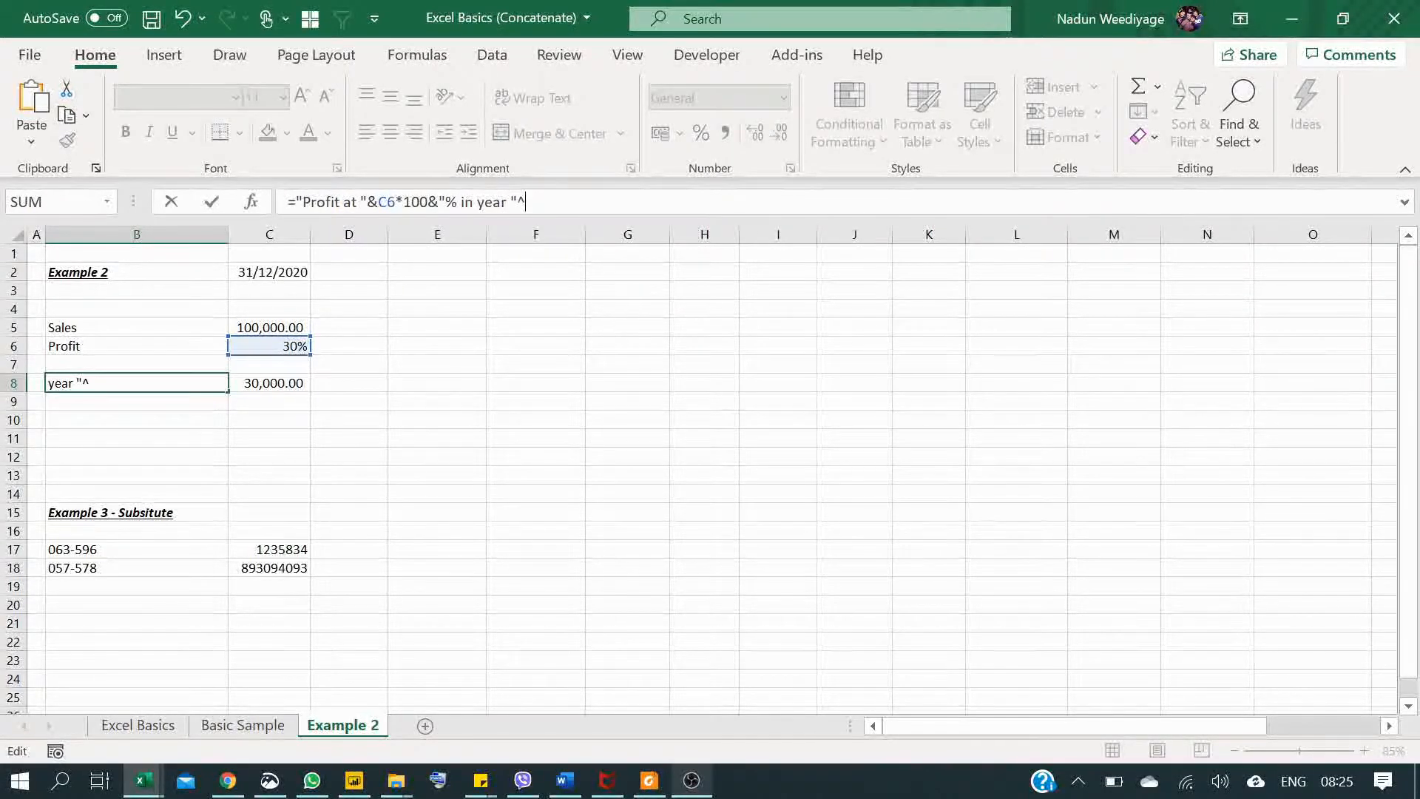
pyautogui.press('BackSpace')
pyautogui.write('&Year(')
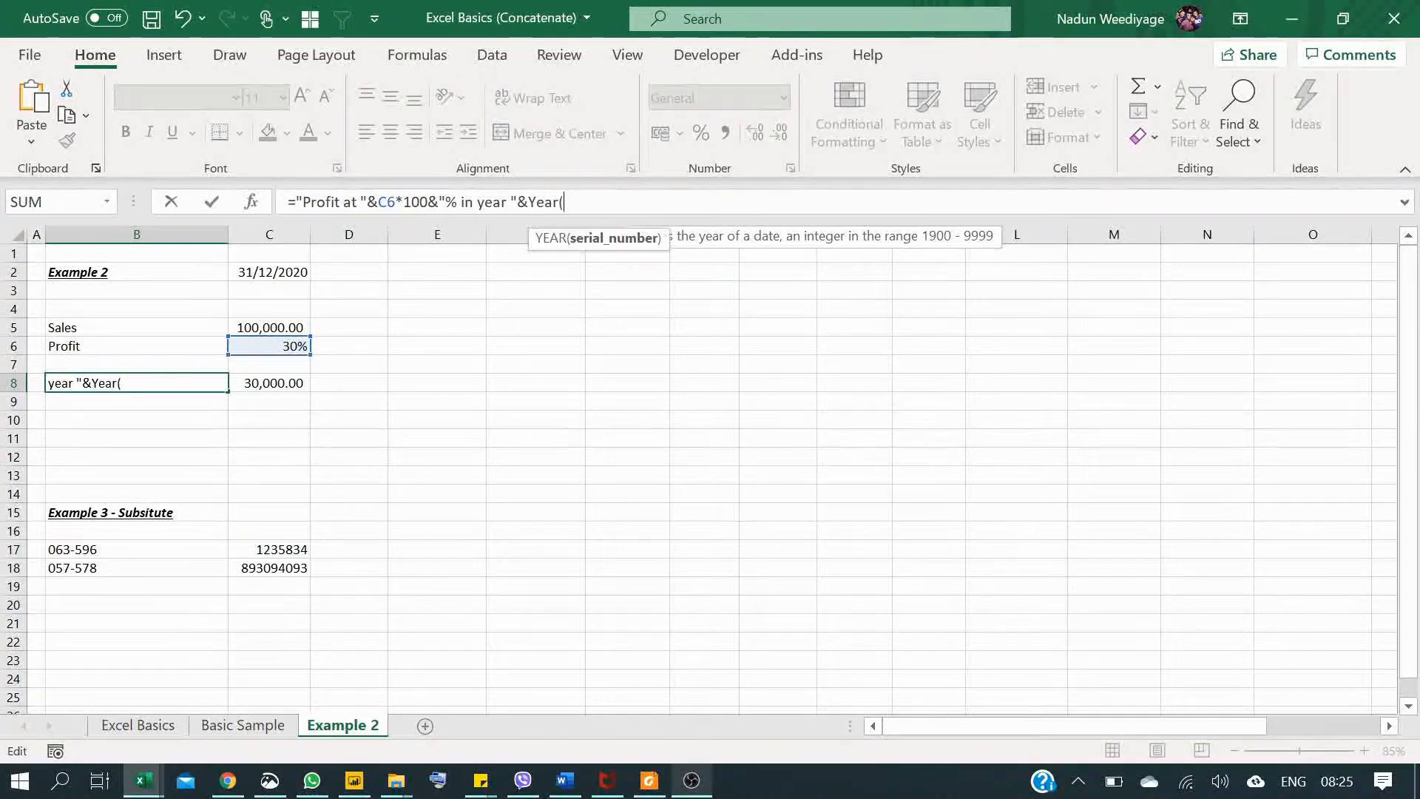
pyautogui.click(274, 271)
pyautogui.write(')')
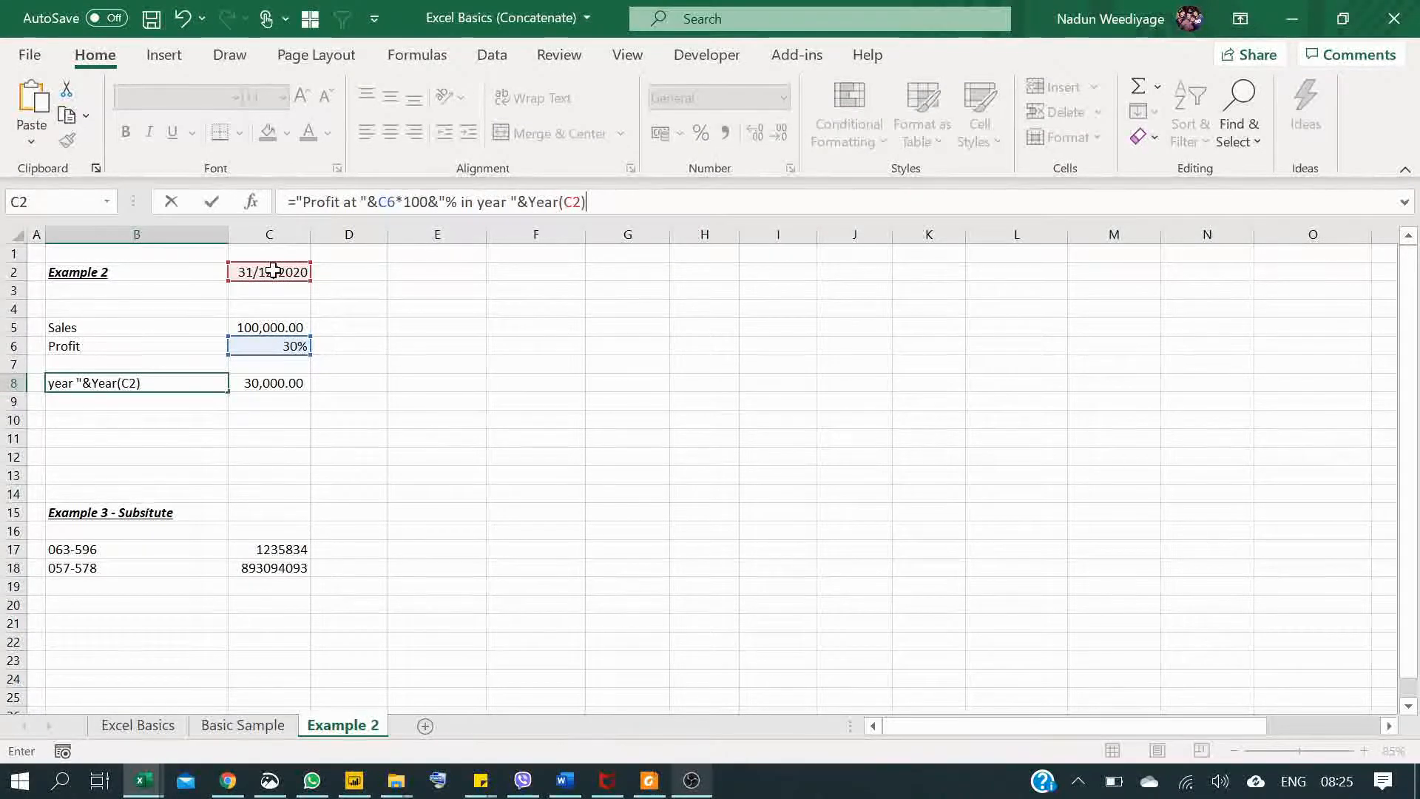
pyautogui.press('Return')
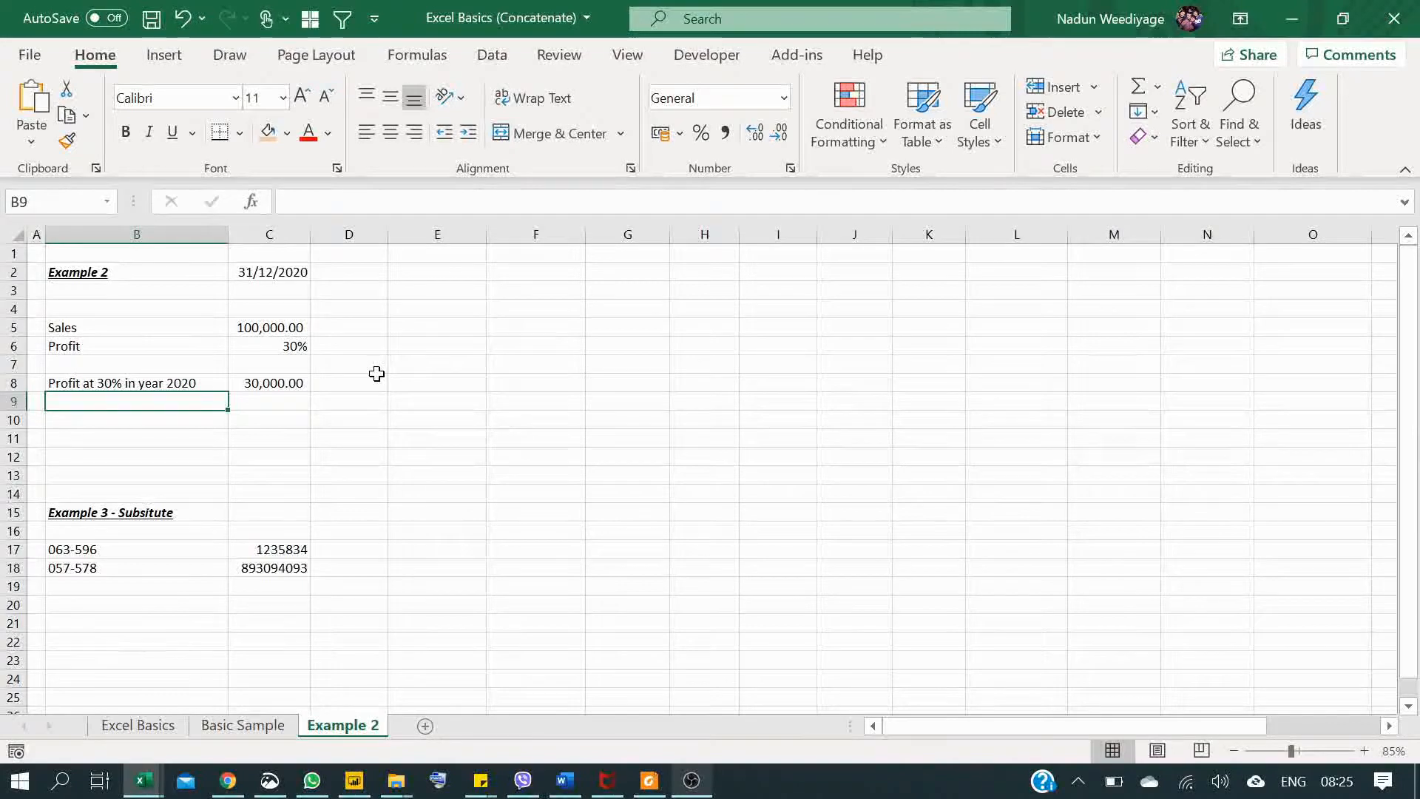
# Step: Change the date in cell C2 to 31/12/2021
pyautogui.click(288, 274)
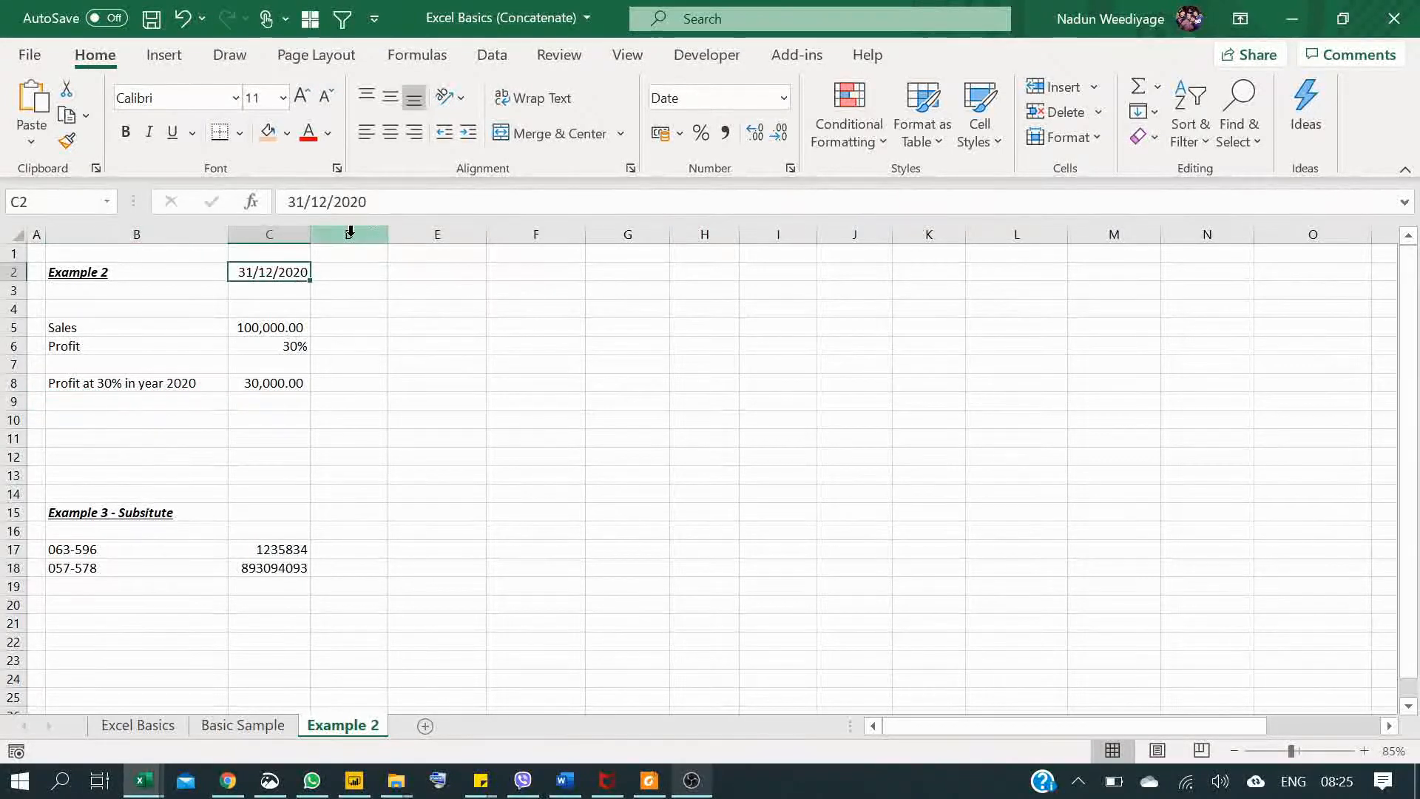
pyautogui.press('F2')
pyautogui.press('BackSpace')
pyautogui.write('1')
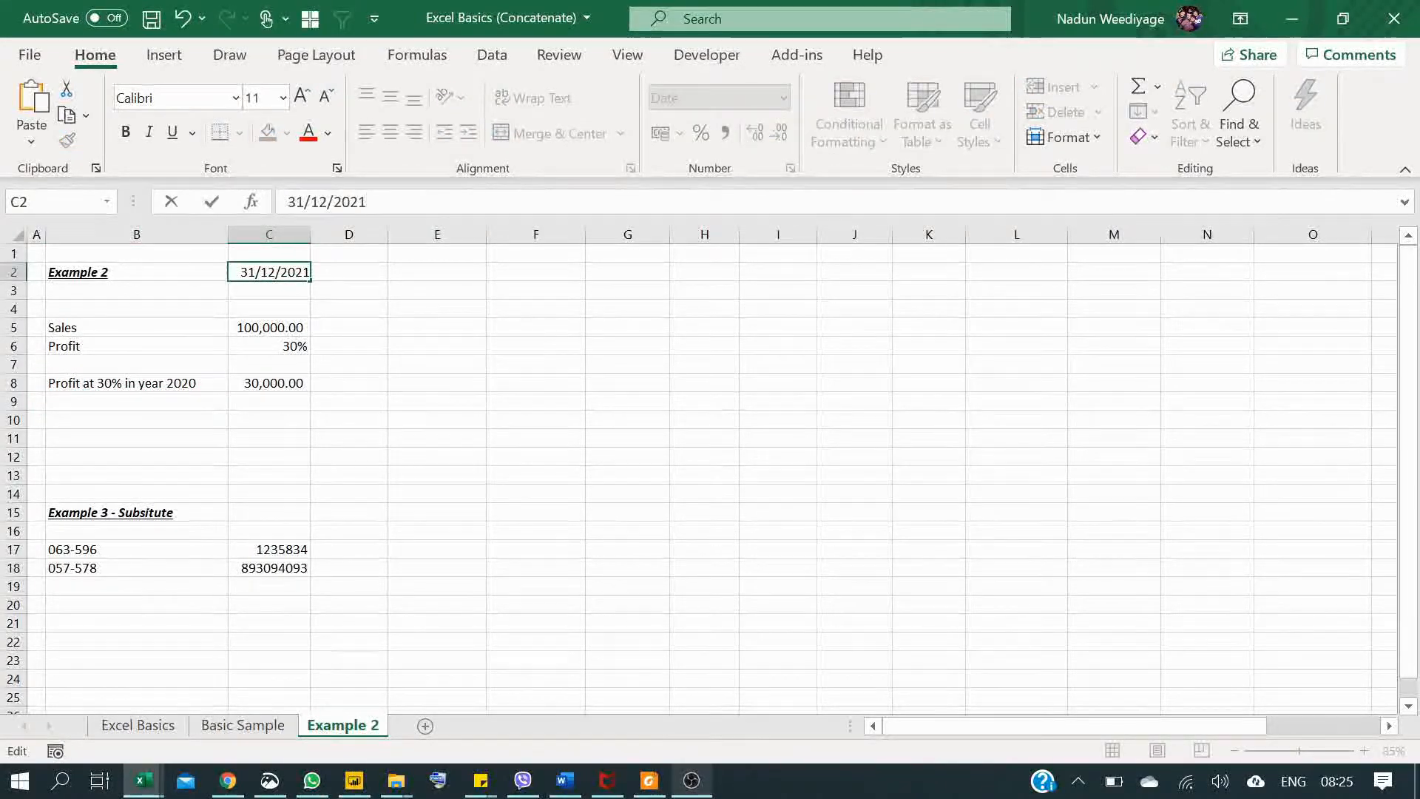
pyautogui.press('Return')
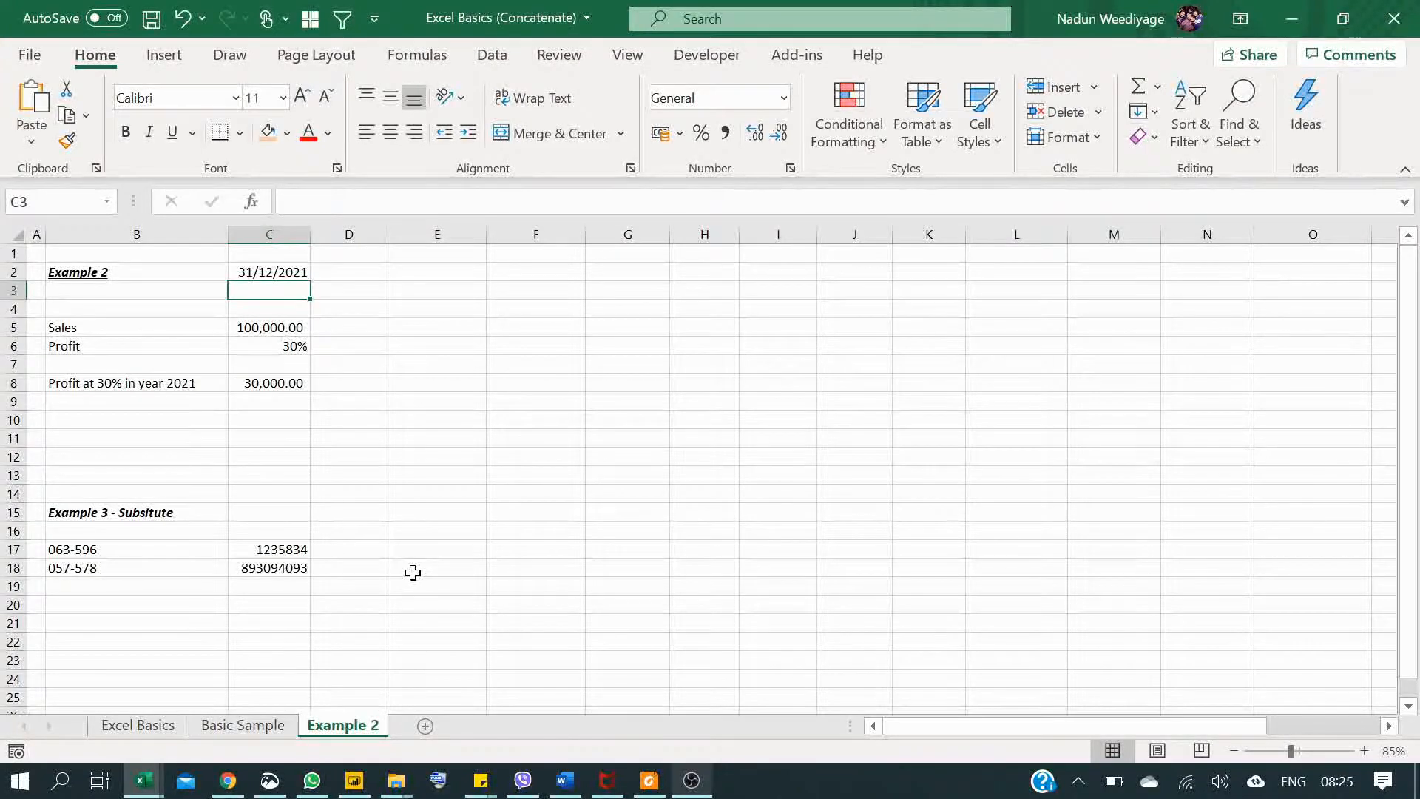
# Step: Begin a SUBSTITUTE formula in cell D17 with the joined cells B17&C17 as its text argument
pyautogui.click(361, 548)
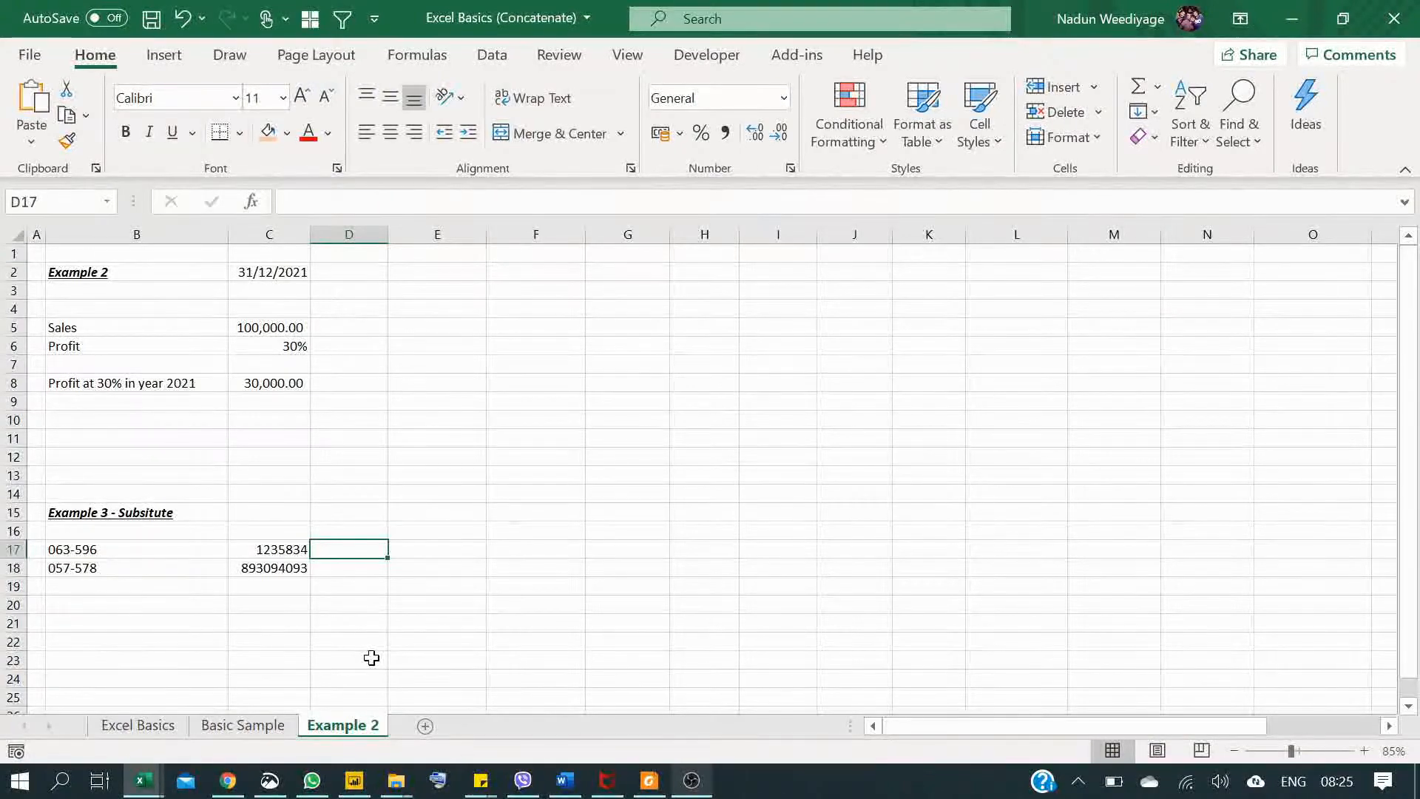
pyautogui.write('=sub')
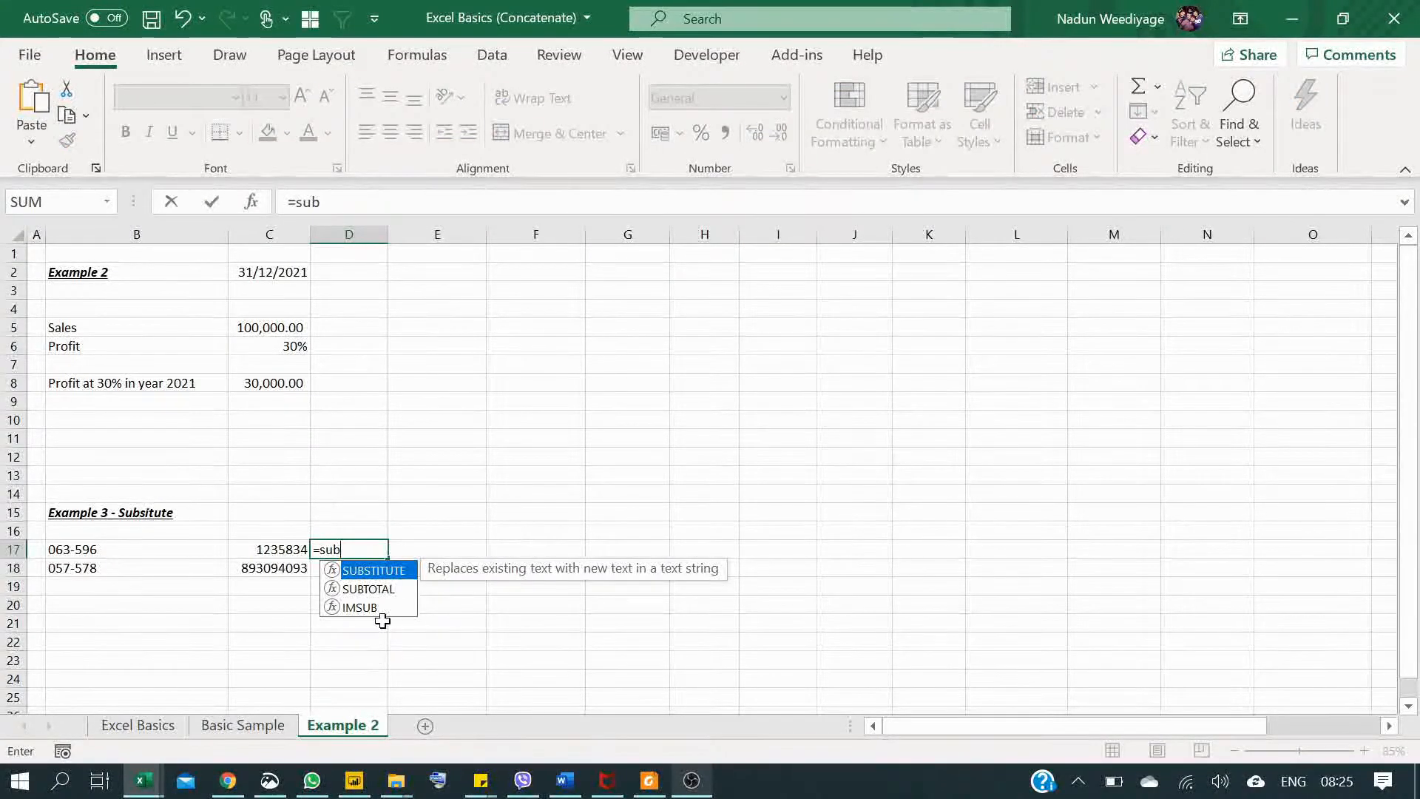
pyautogui.doubleClick(398, 571)
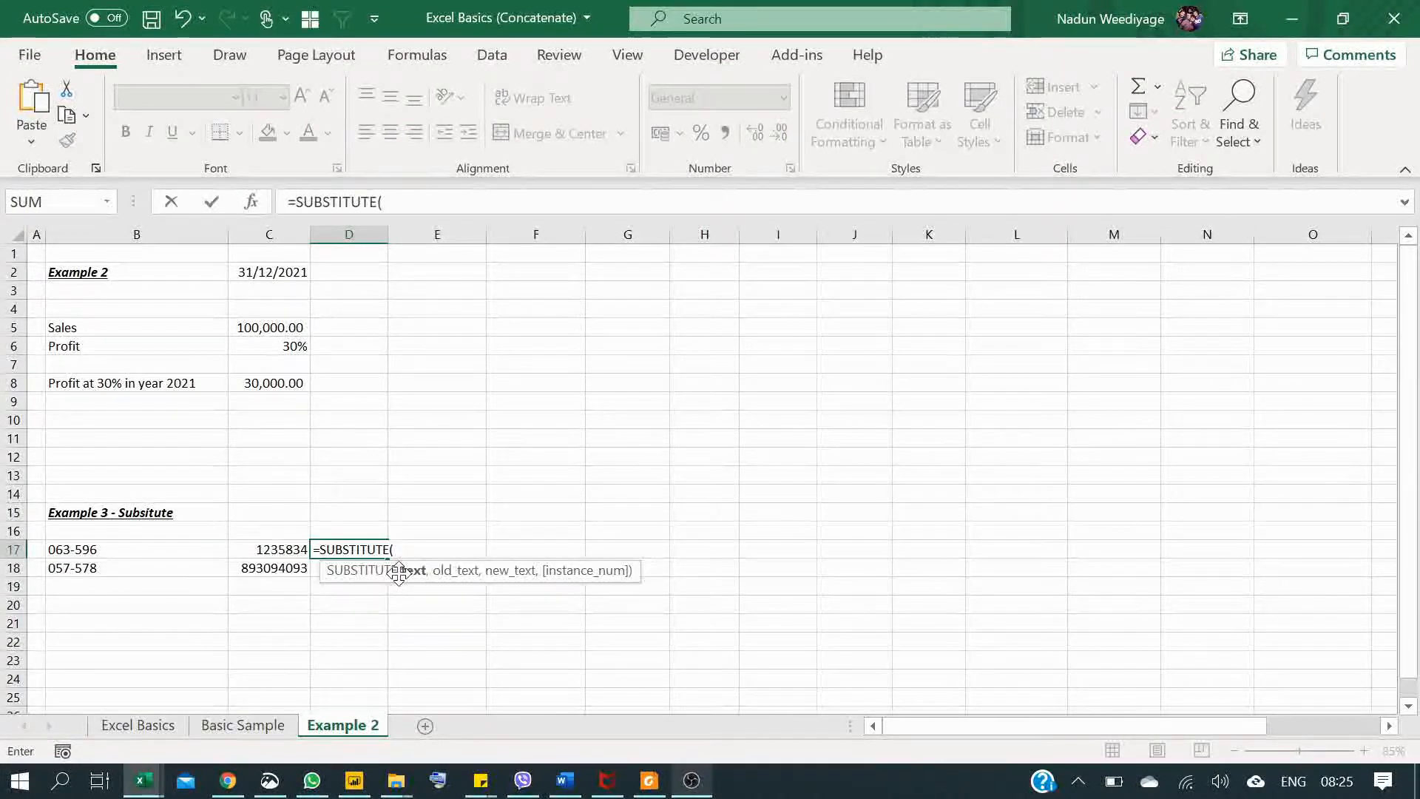
pyautogui.click(171, 548)
pyautogui.write('&')
pyautogui.click(251, 548)
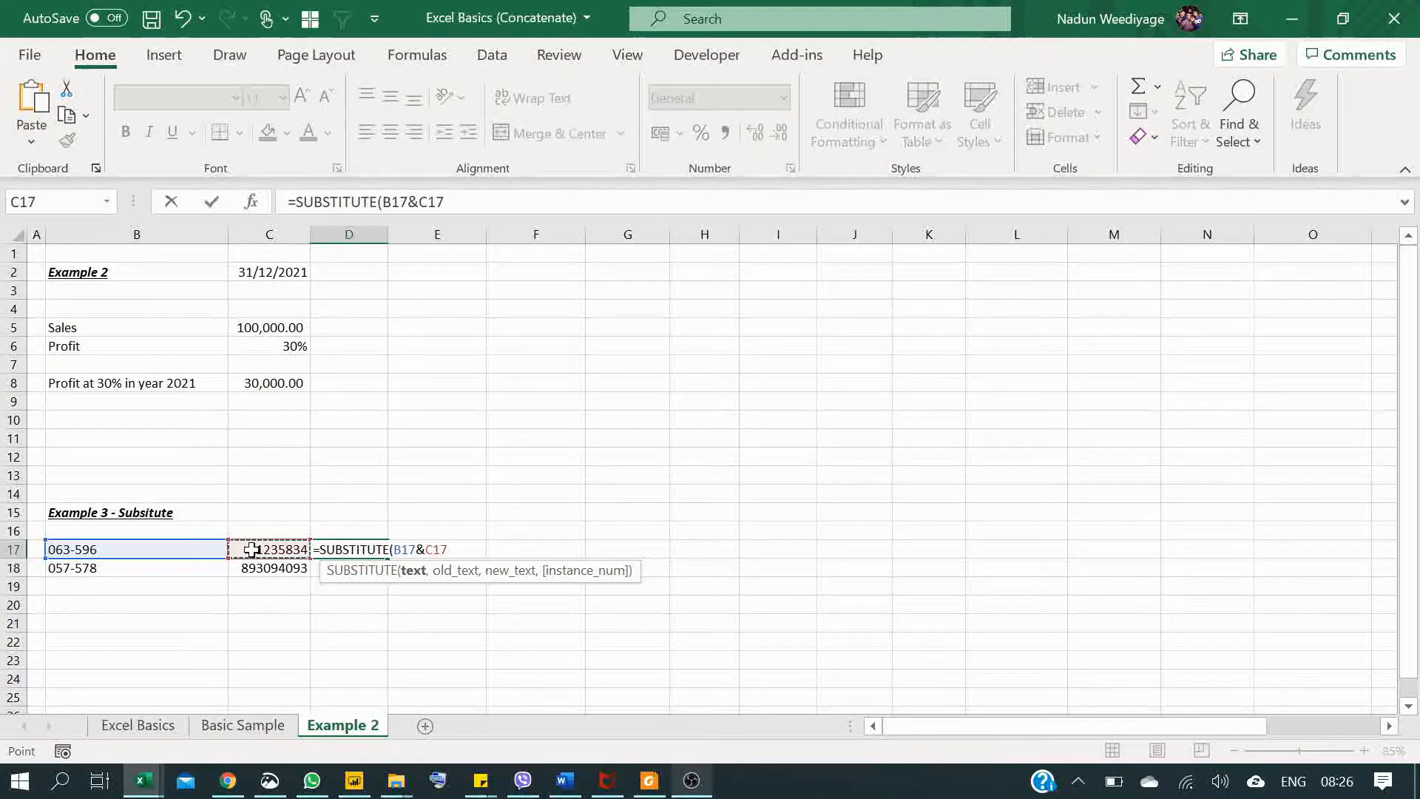
# Step: Complete the D17 SUBSTITUTE formula with "-" as the old text and "" as the new text, and enter it
pyautogui.write(',')
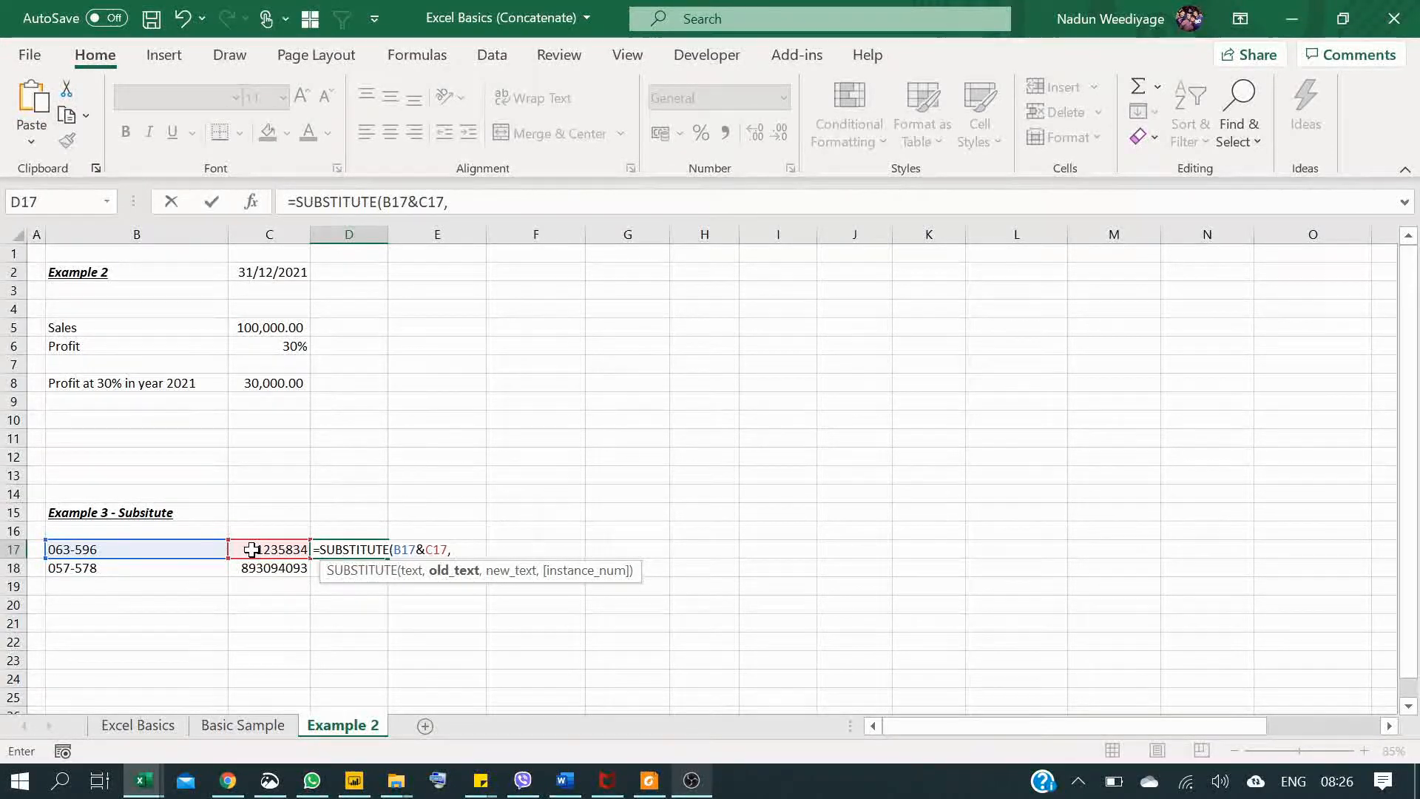
pyautogui.write('"-"')
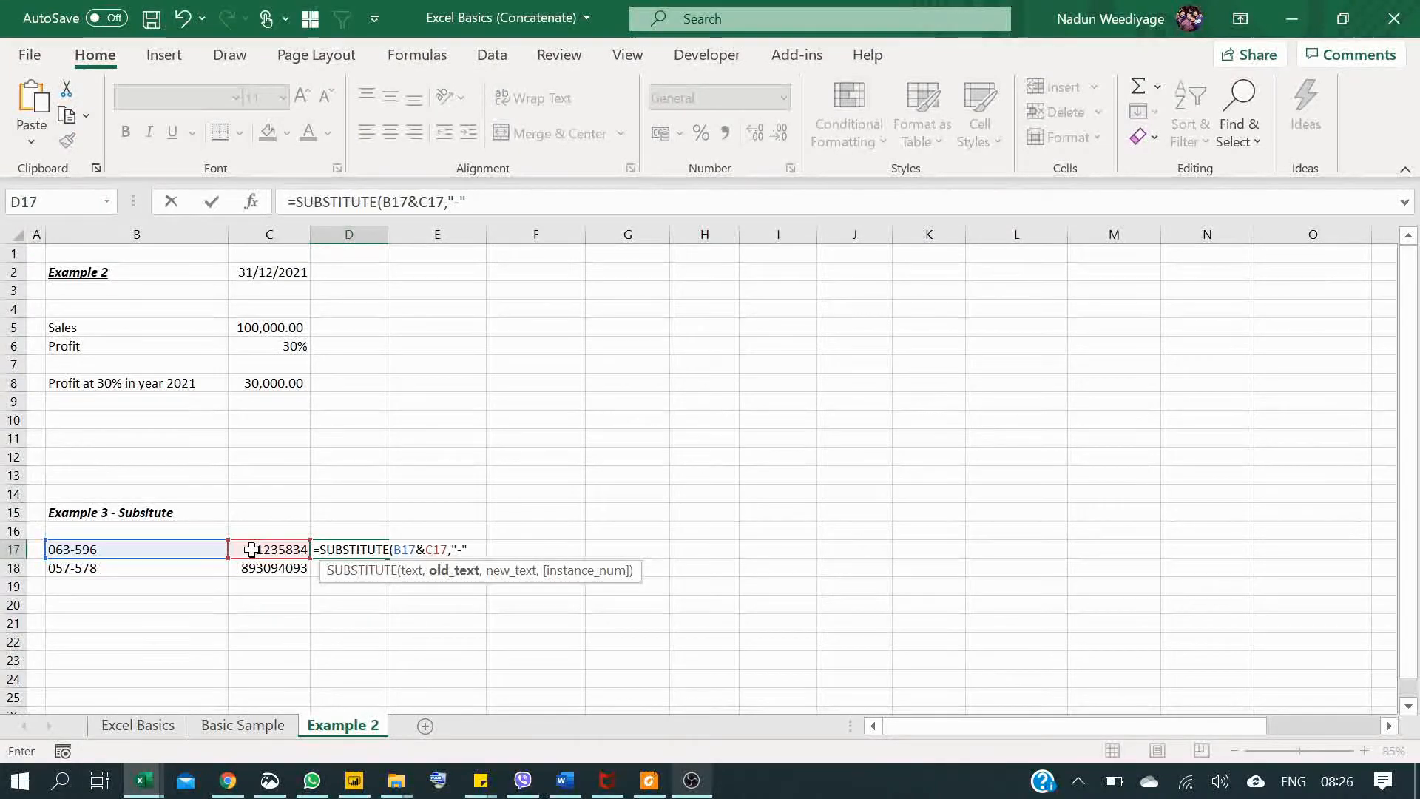
pyautogui.write(',')
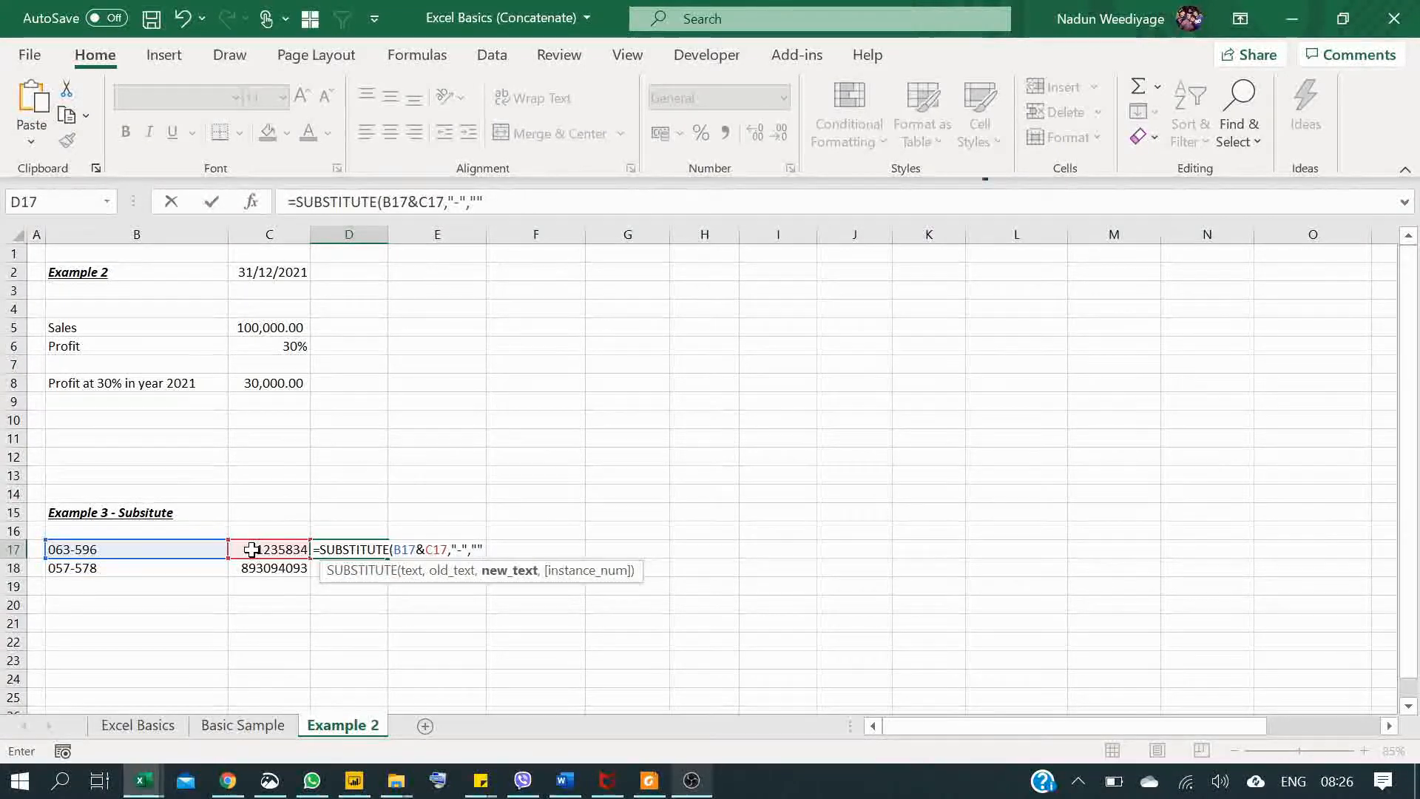
pyautogui.write(')')
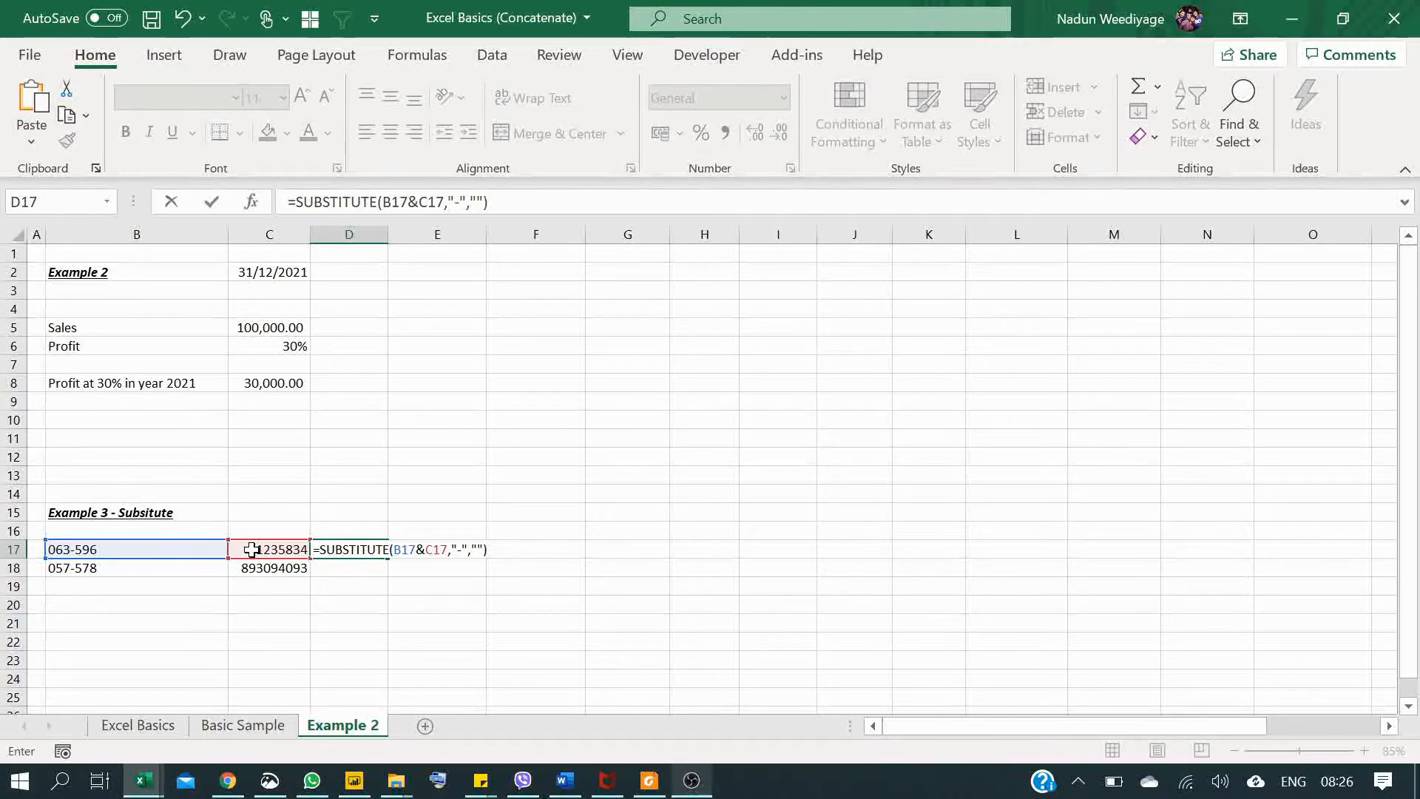
pyautogui.press('Return')
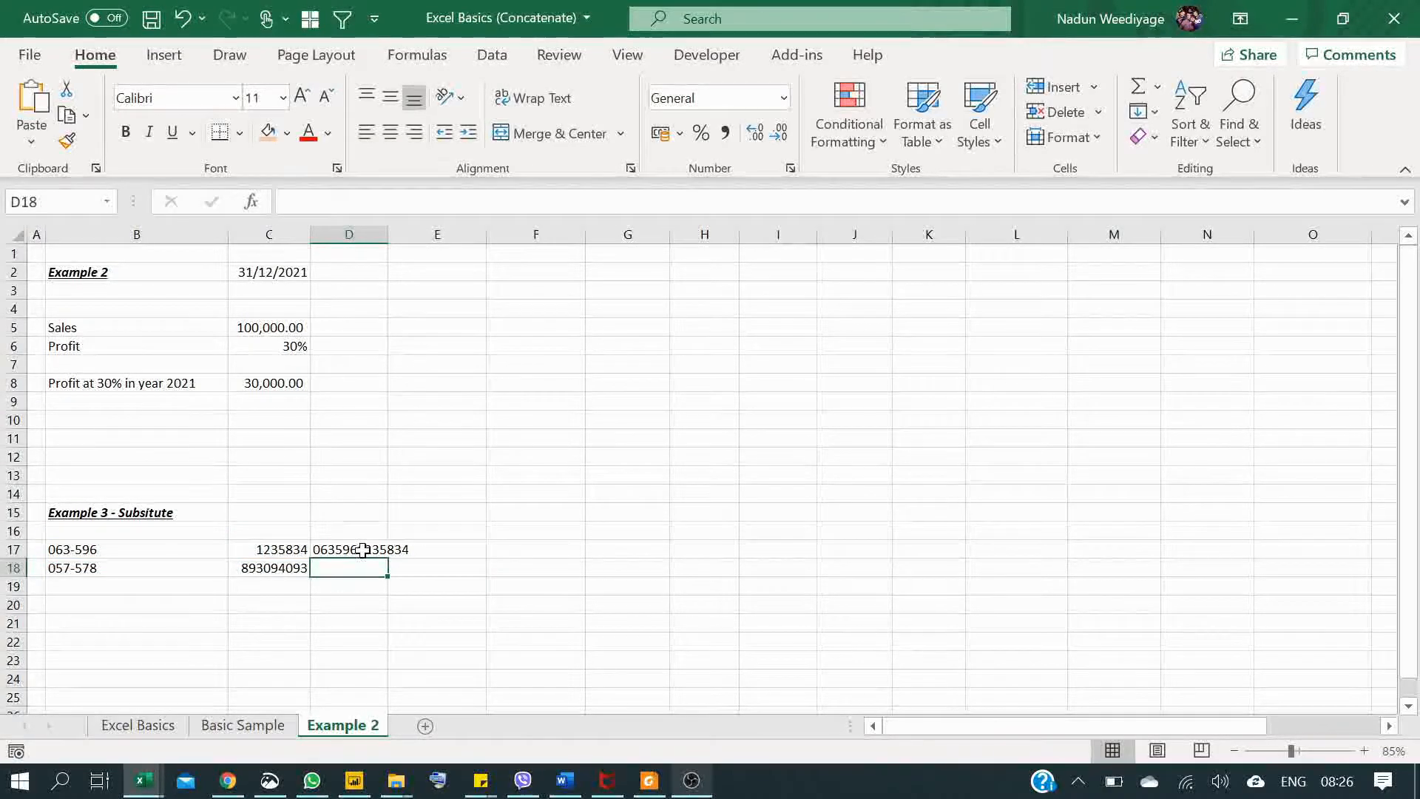
# Step: Copy the SUBSTITUTE formula from D17 down to D18
pyautogui.click(362, 550)
pyautogui.moveTo(387, 558); pyautogui.dragTo(386, 577)
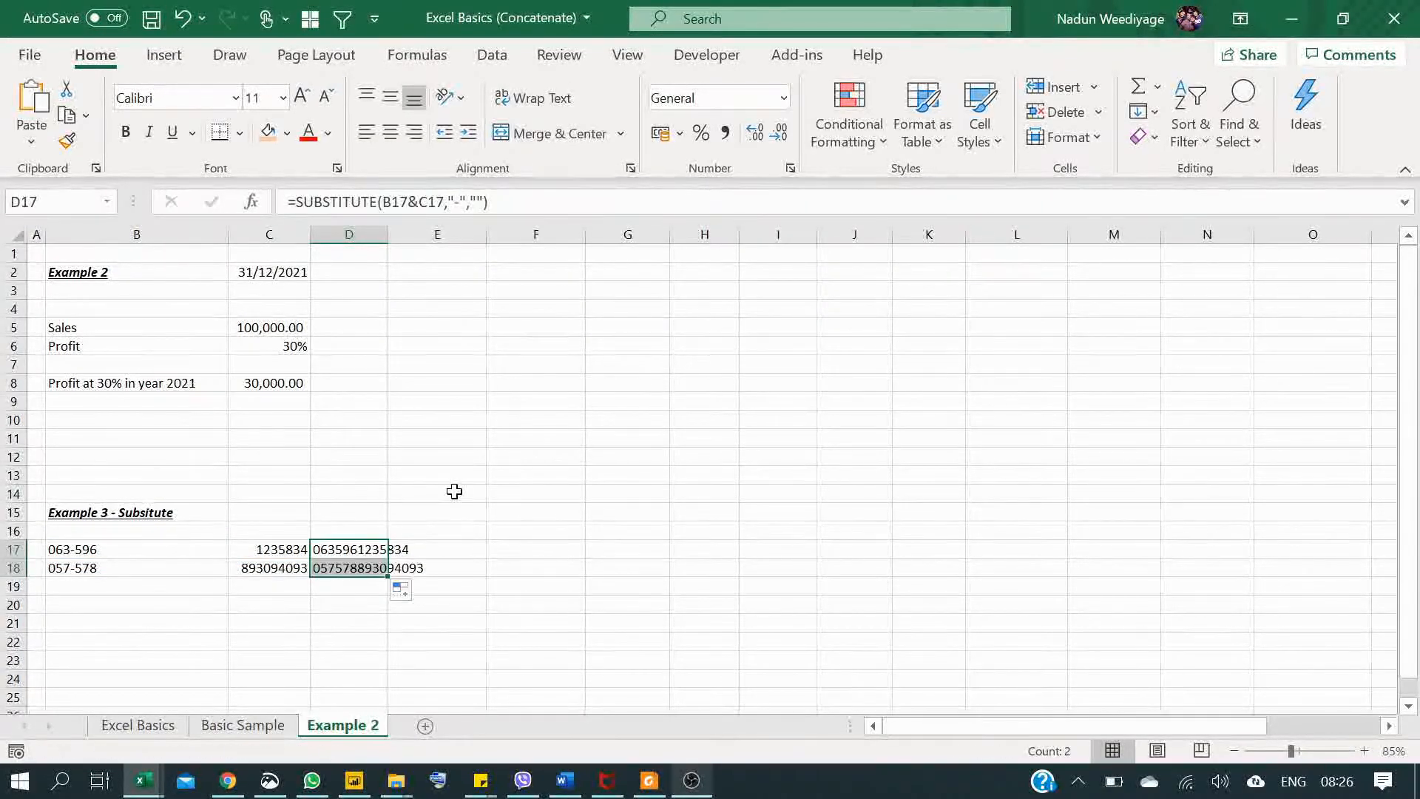
pyautogui.click(442, 545)
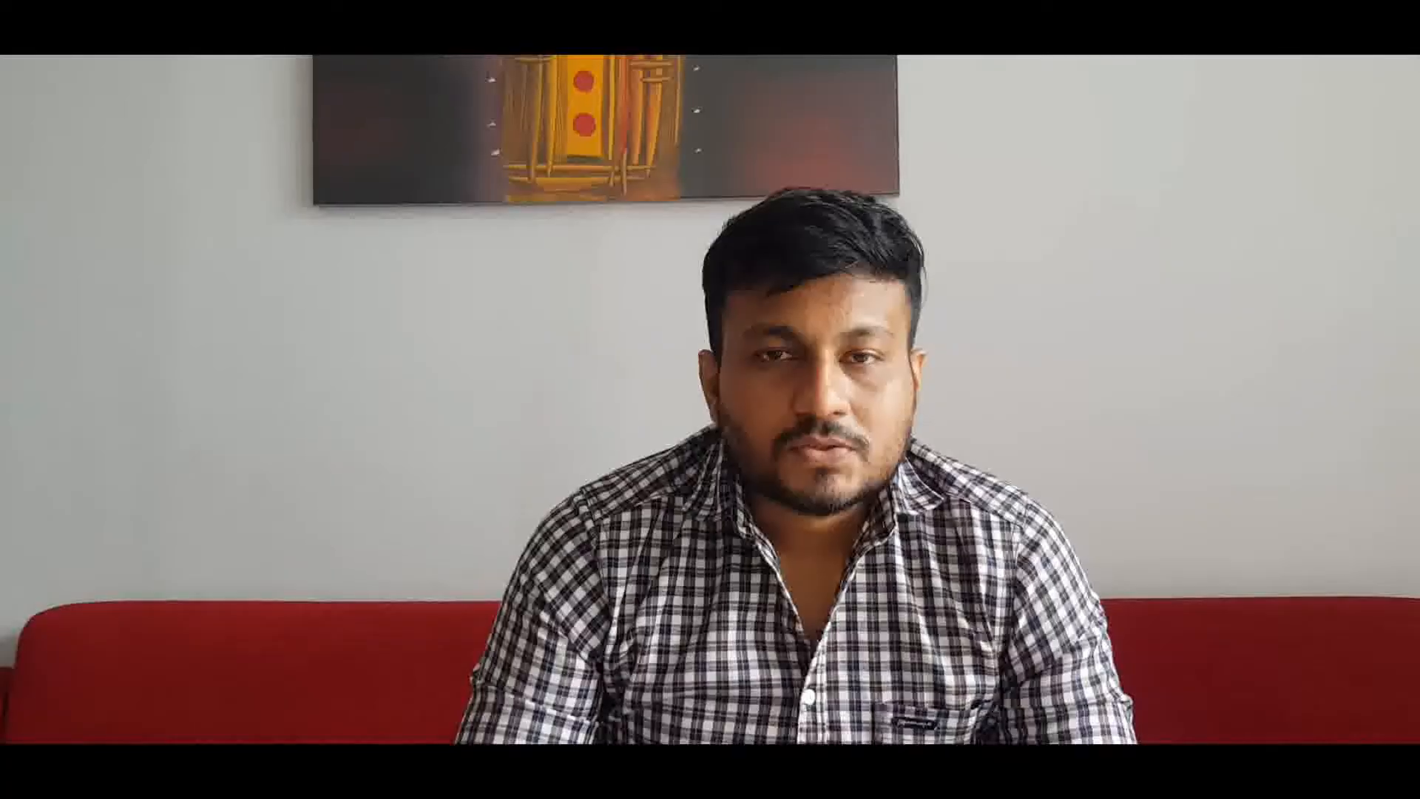